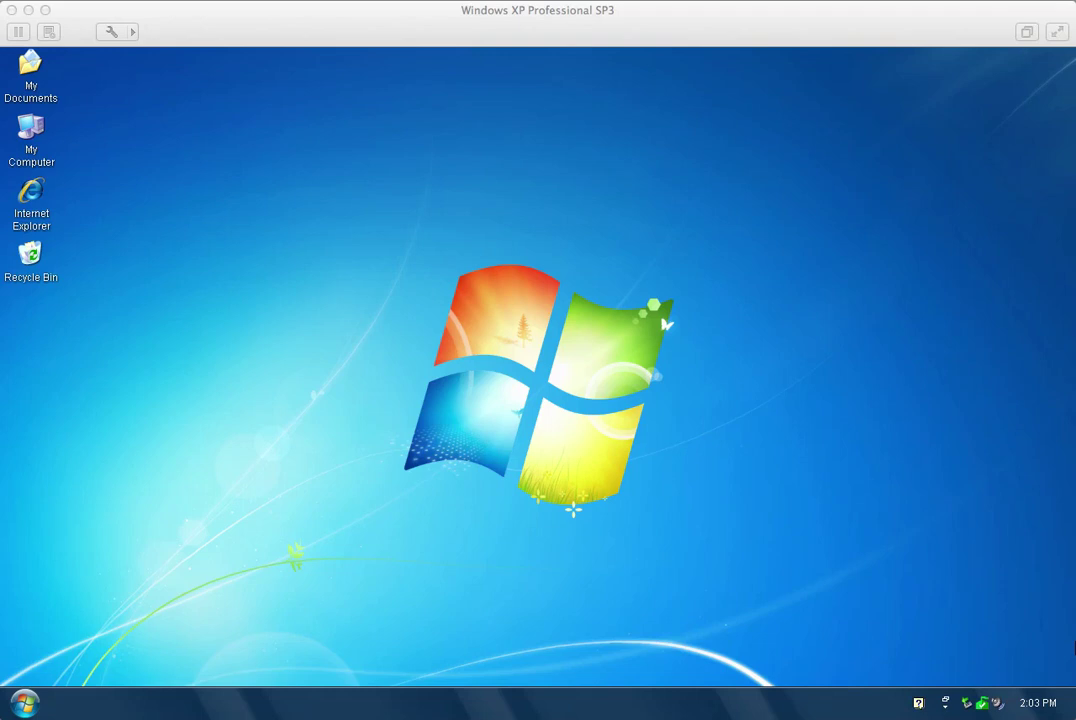
Log off the current Windows XP user via Start > Log Off to reach the Welcome screen.
click(264, 17)
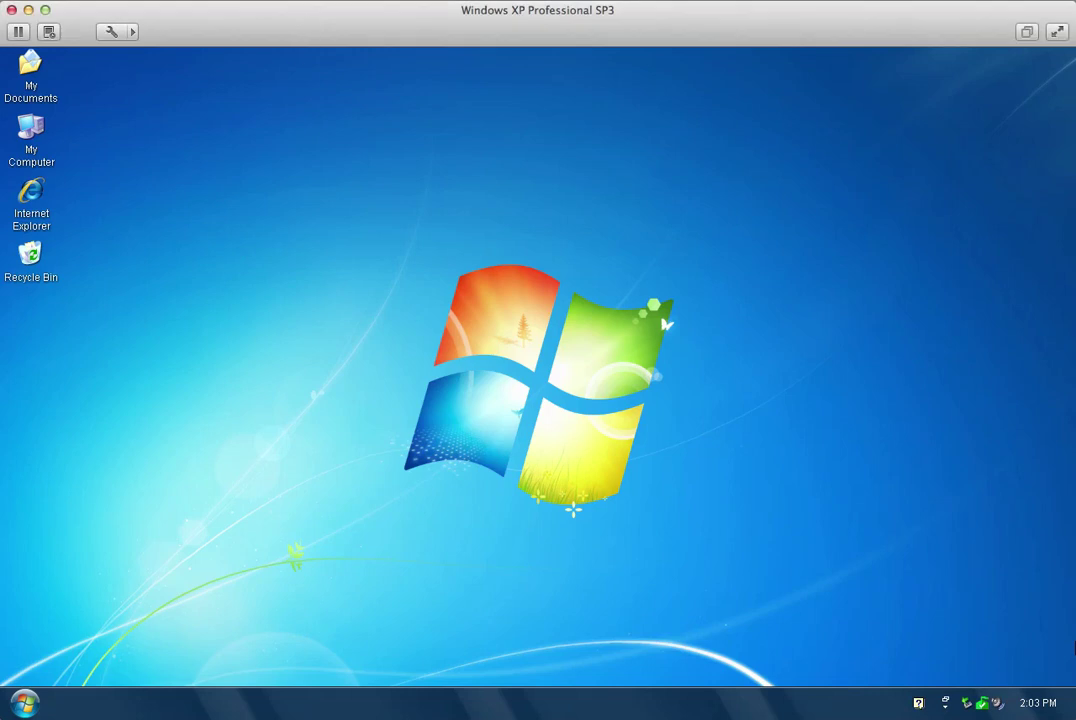
click(24, 703)
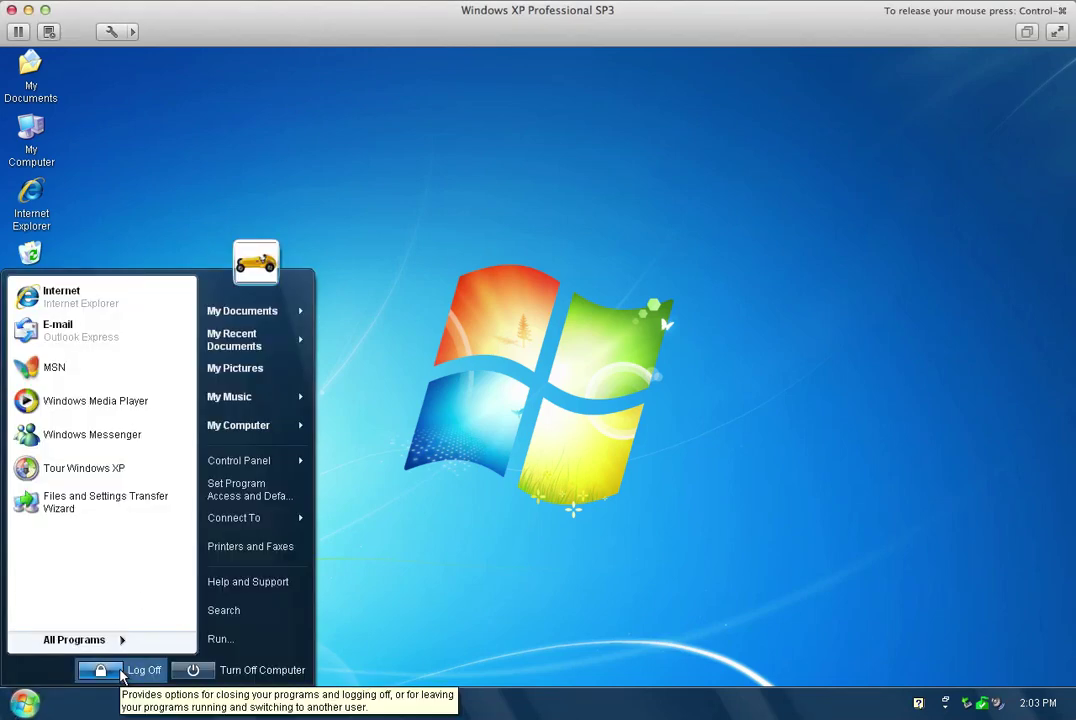
click(122, 673)
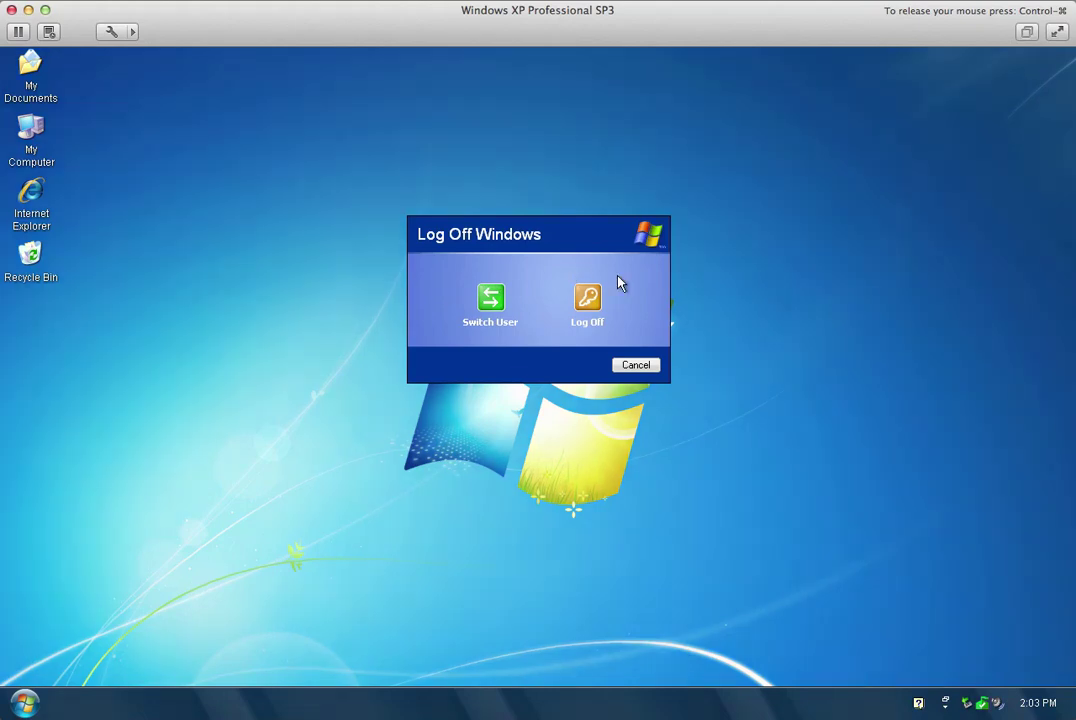
click(589, 302)
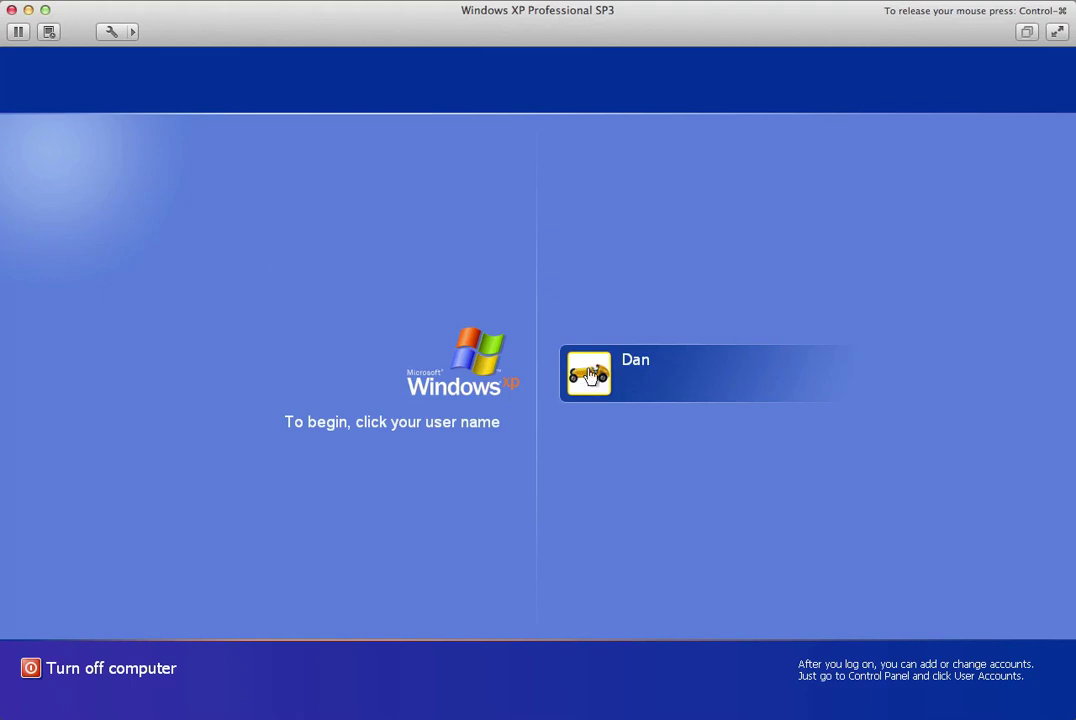
Log back on by selecting the single user account tile on the Welcome screen.
click(598, 383)
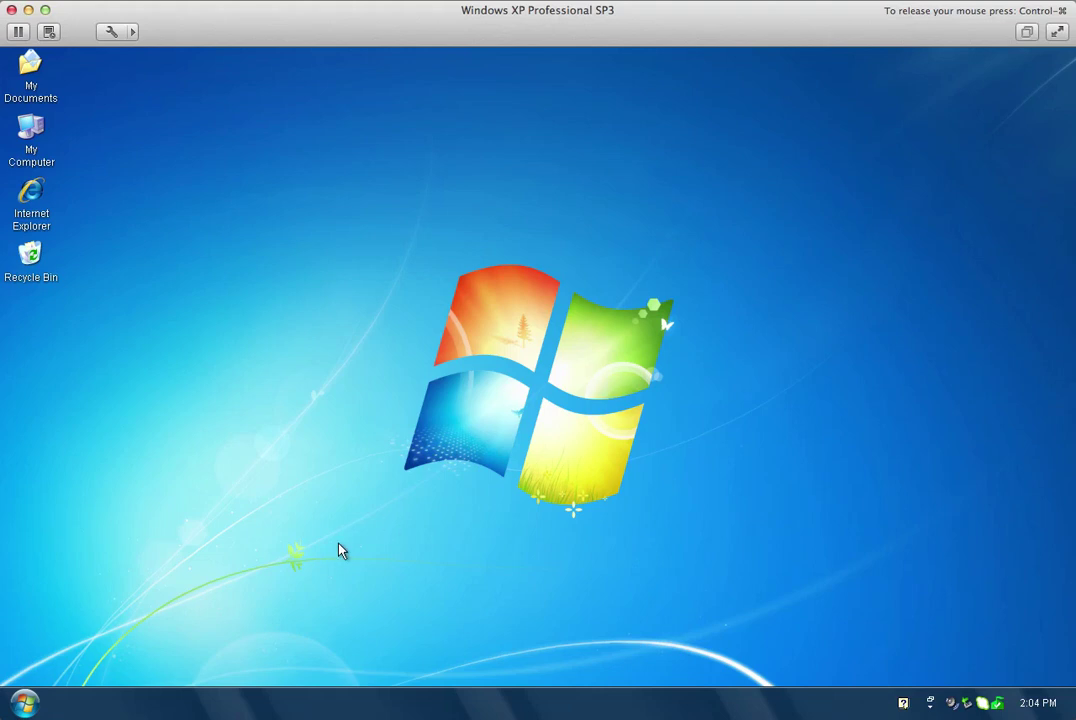
click(15, 708)
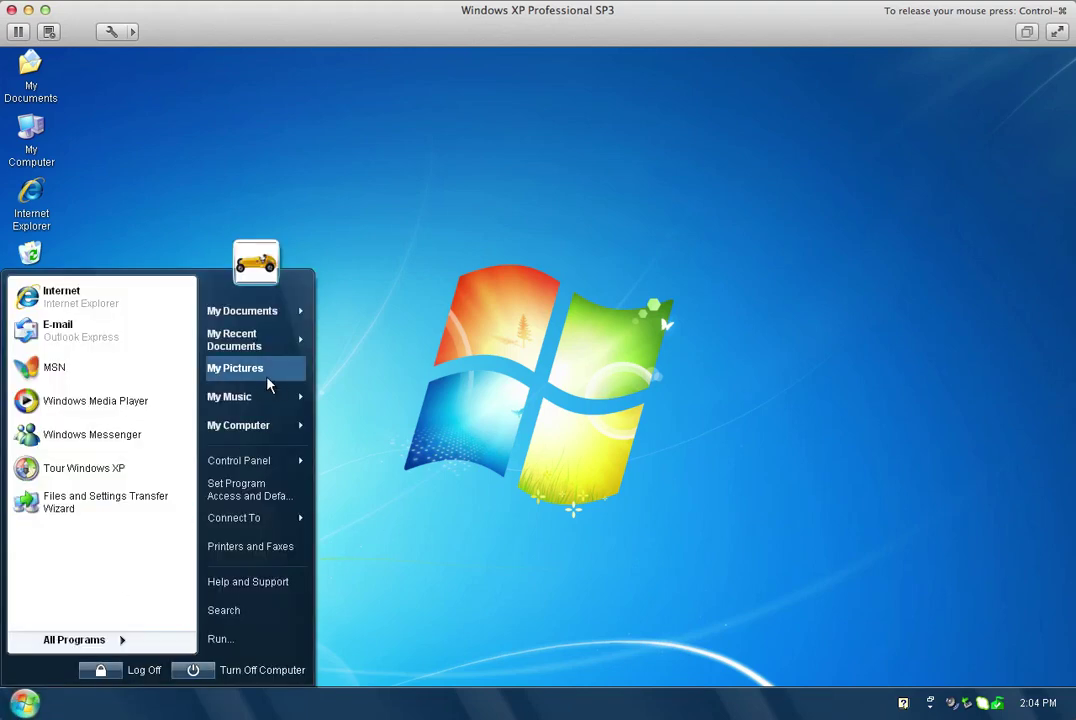
Open User Accounts from the Control Panel and nudge its window slightly.
mouse_move(270, 465)
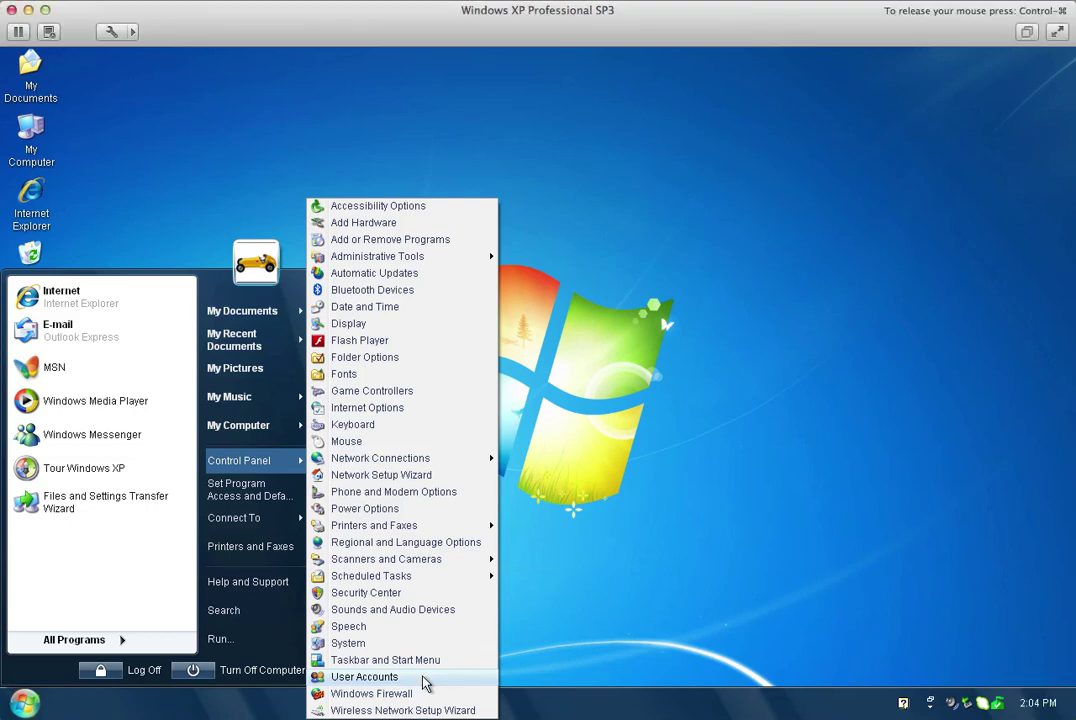
click(398, 677)
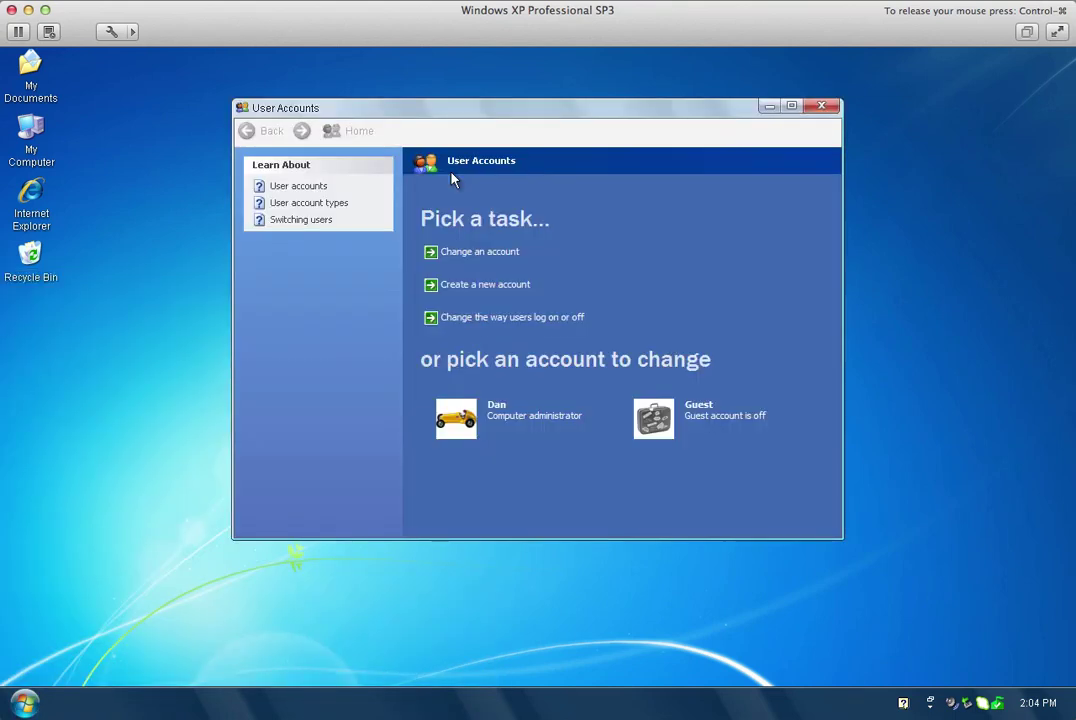
drag(464, 114, 458, 122)
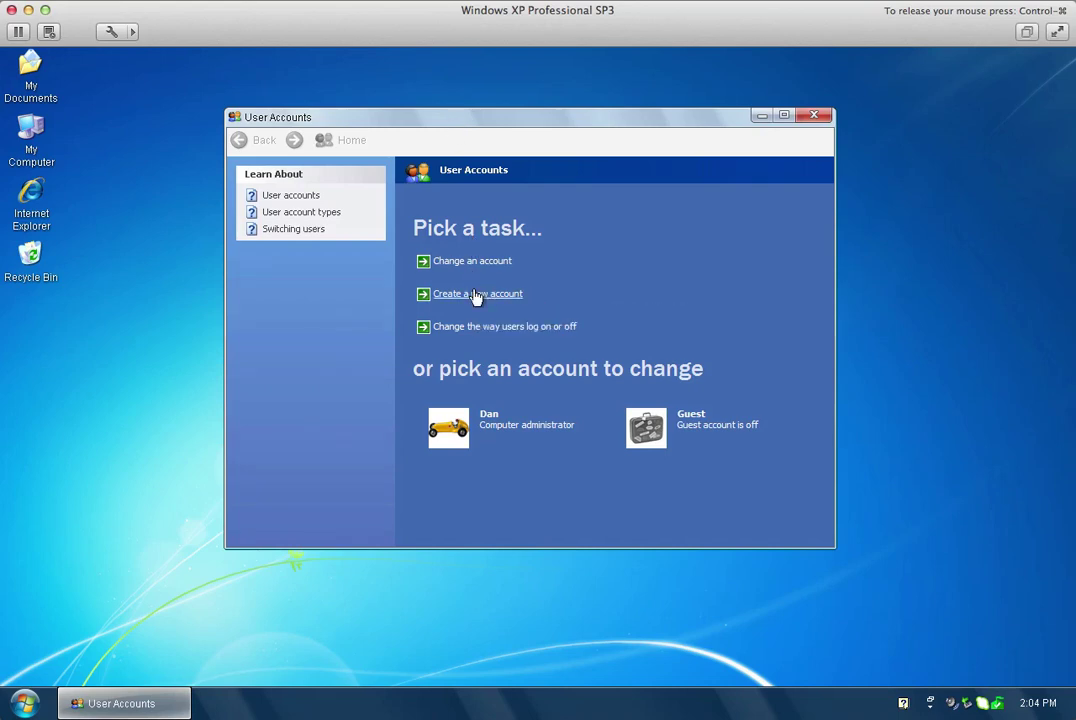
click(444, 294)
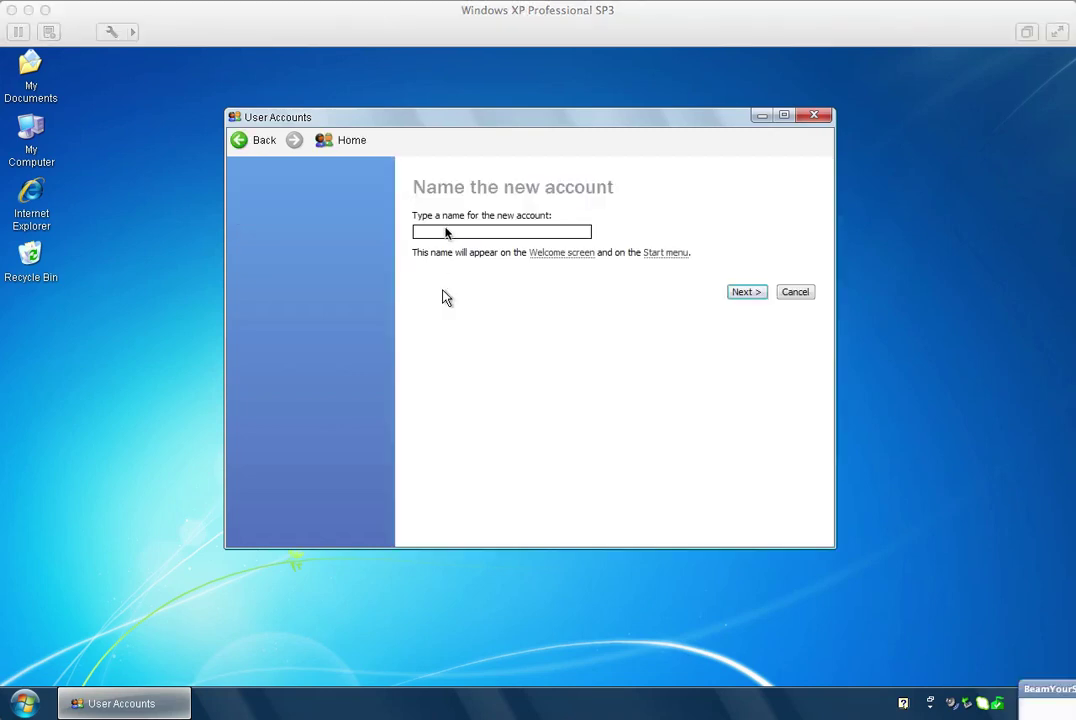
click(435, 232)
text(Test)
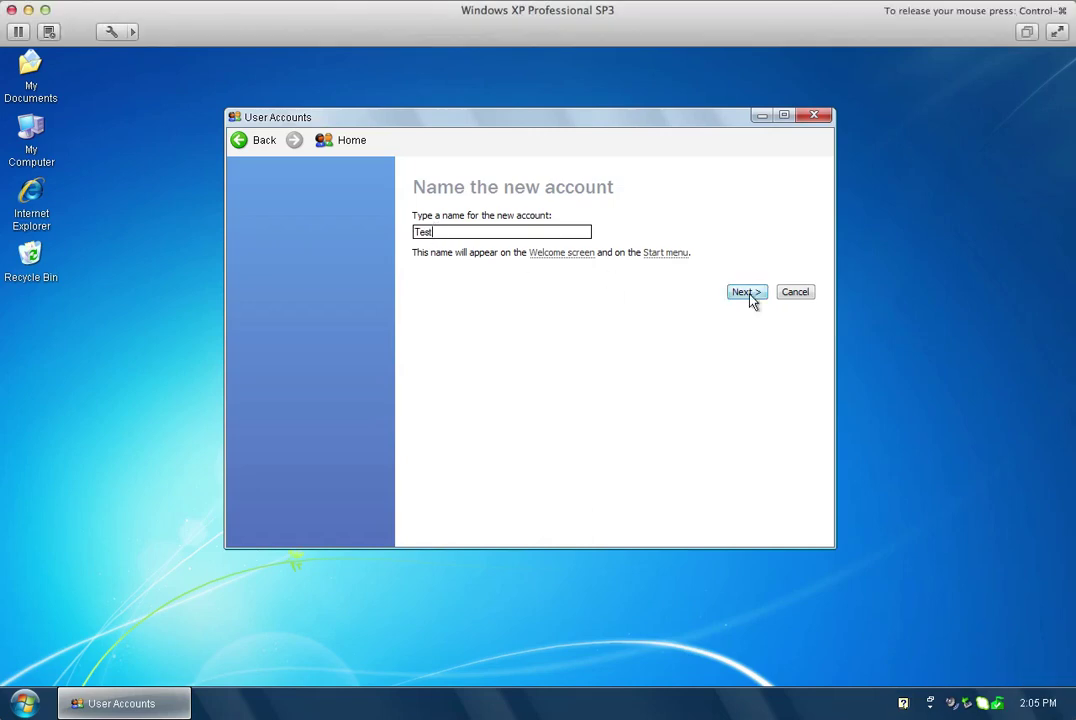
click(746, 293)
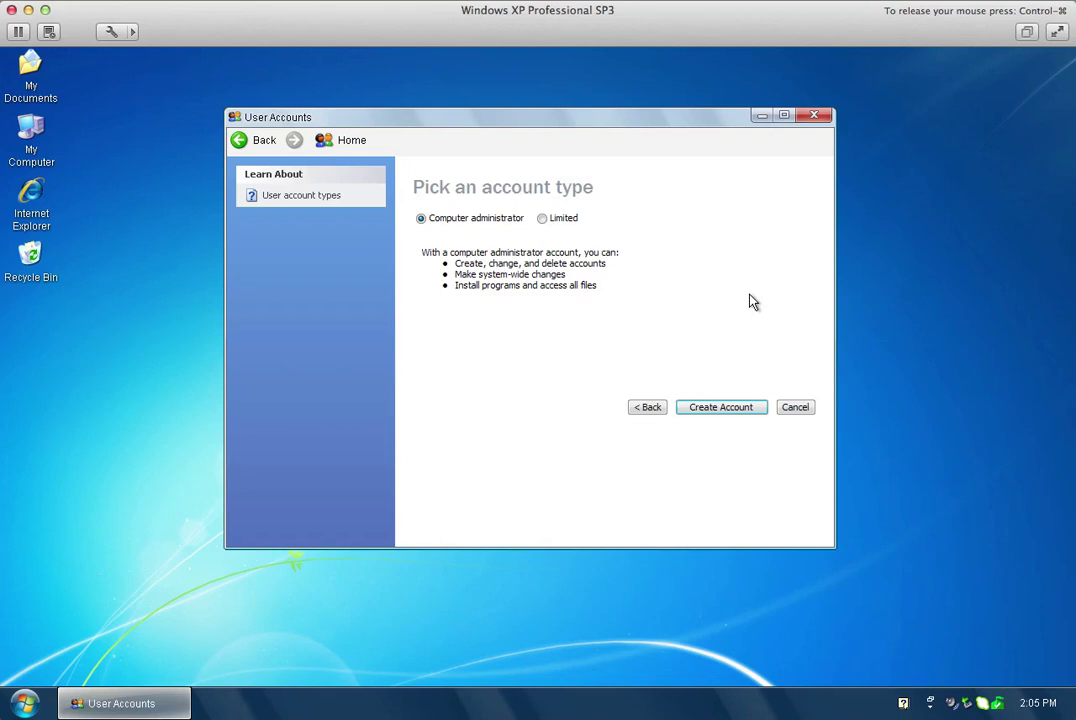
mouse_move(543, 222)
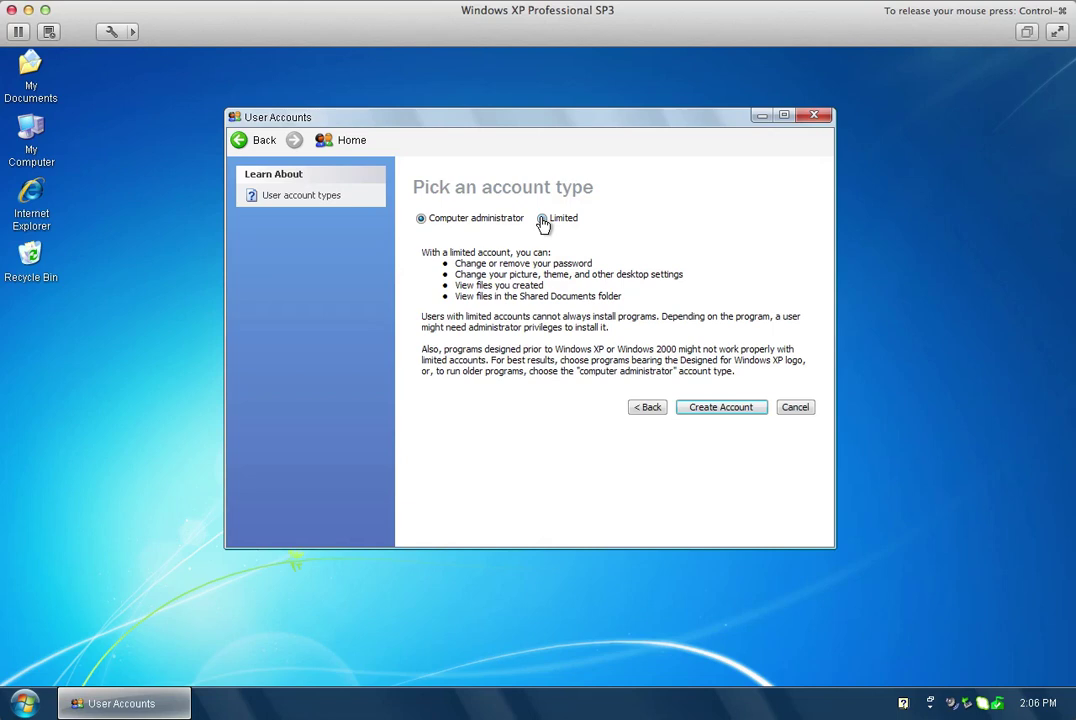
click(645, 410)
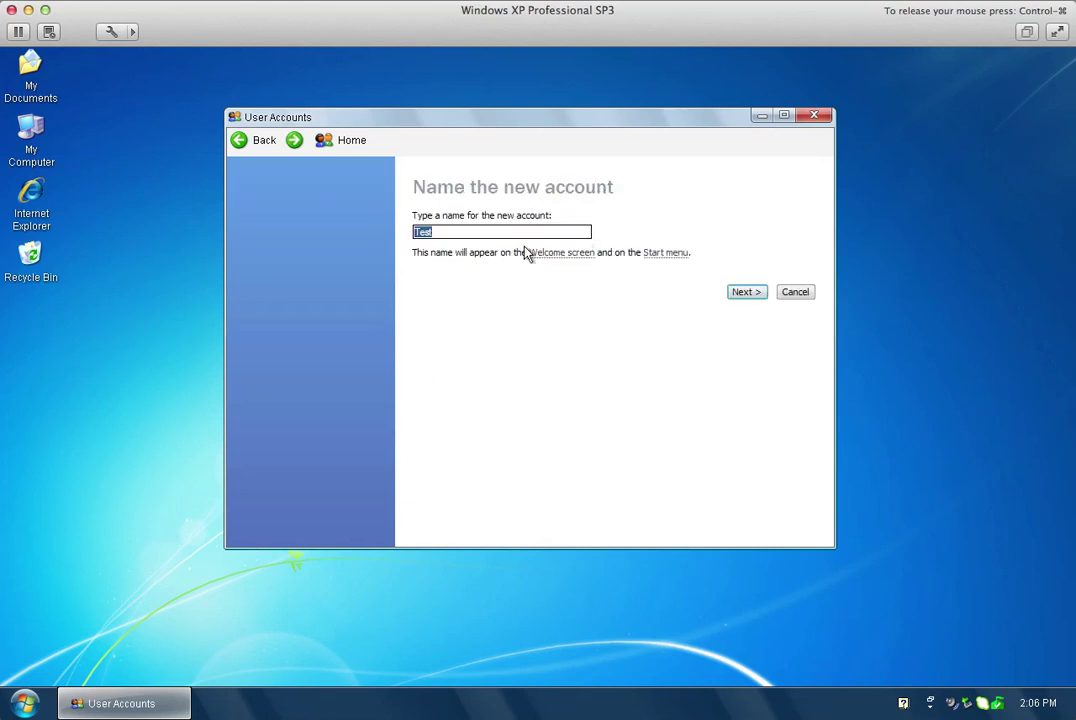
click(790, 293)
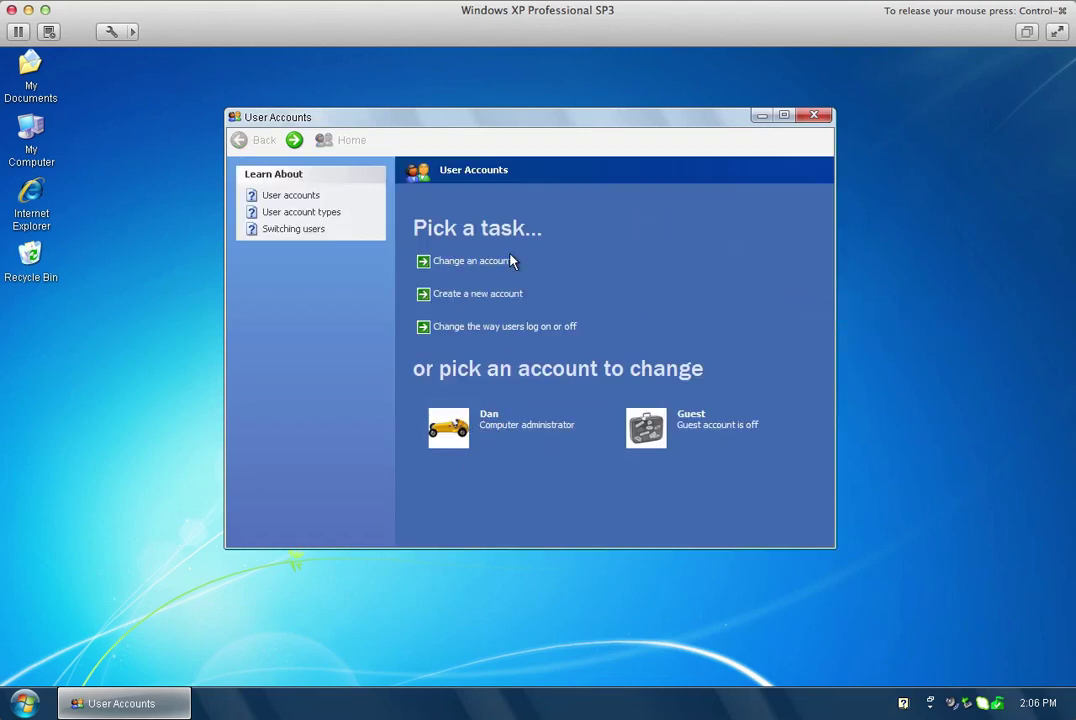
click(513, 328)
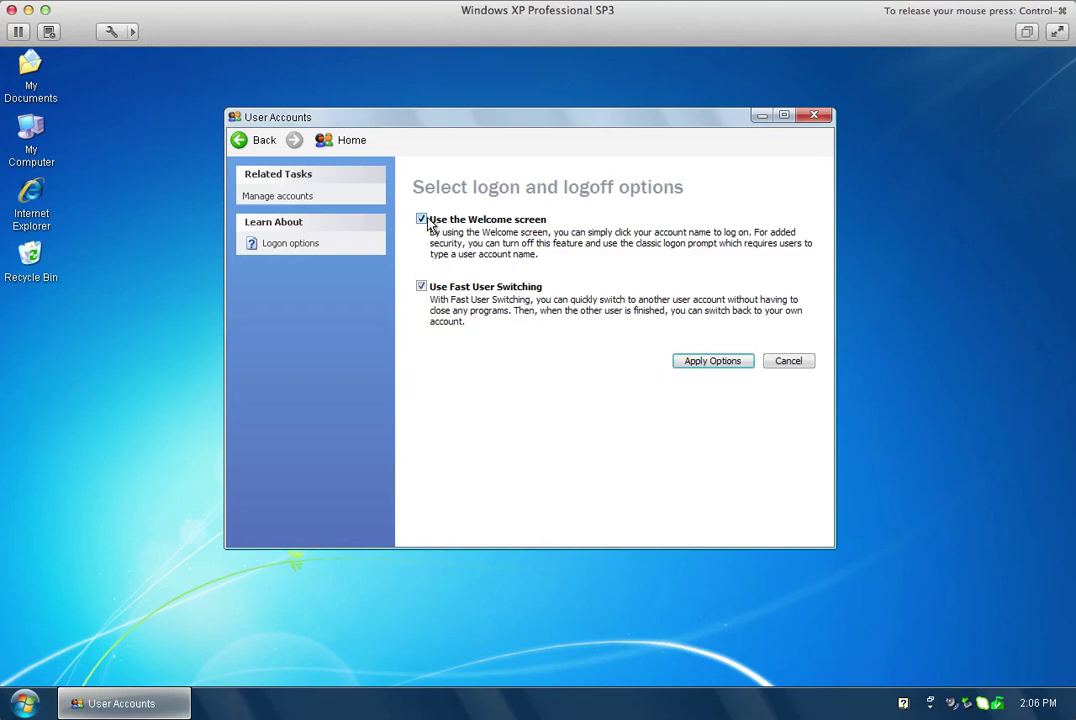
Toggle the Use the Welcome screen option, cancel without applying, and close User Accounts.
click(427, 227)
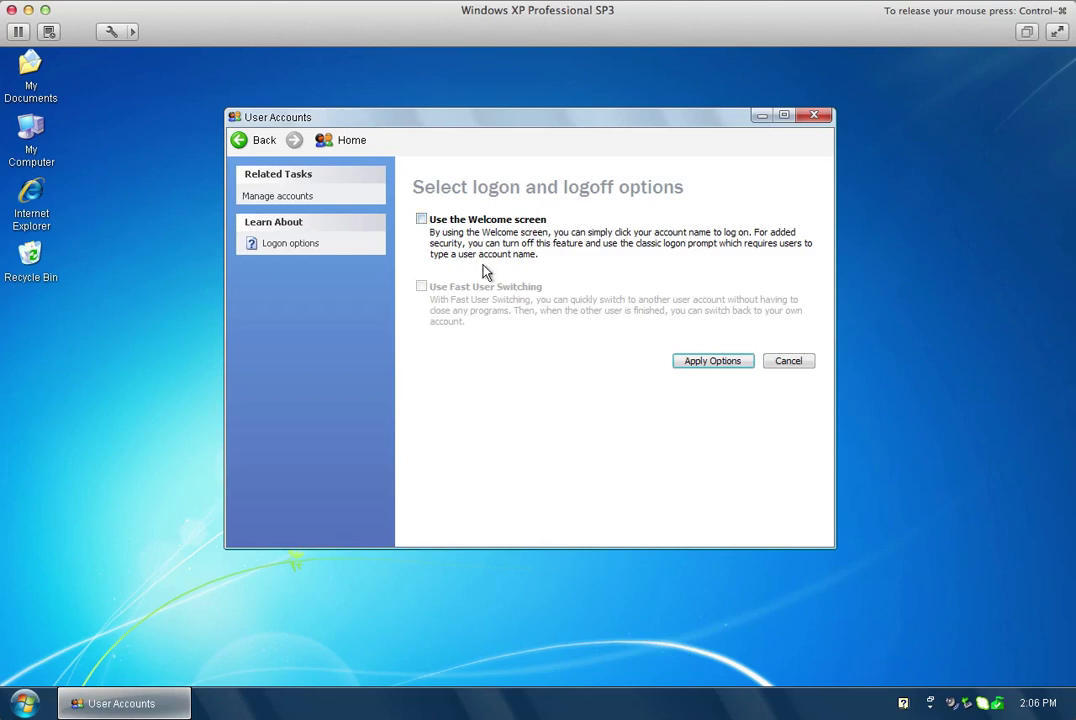
click(422, 221)
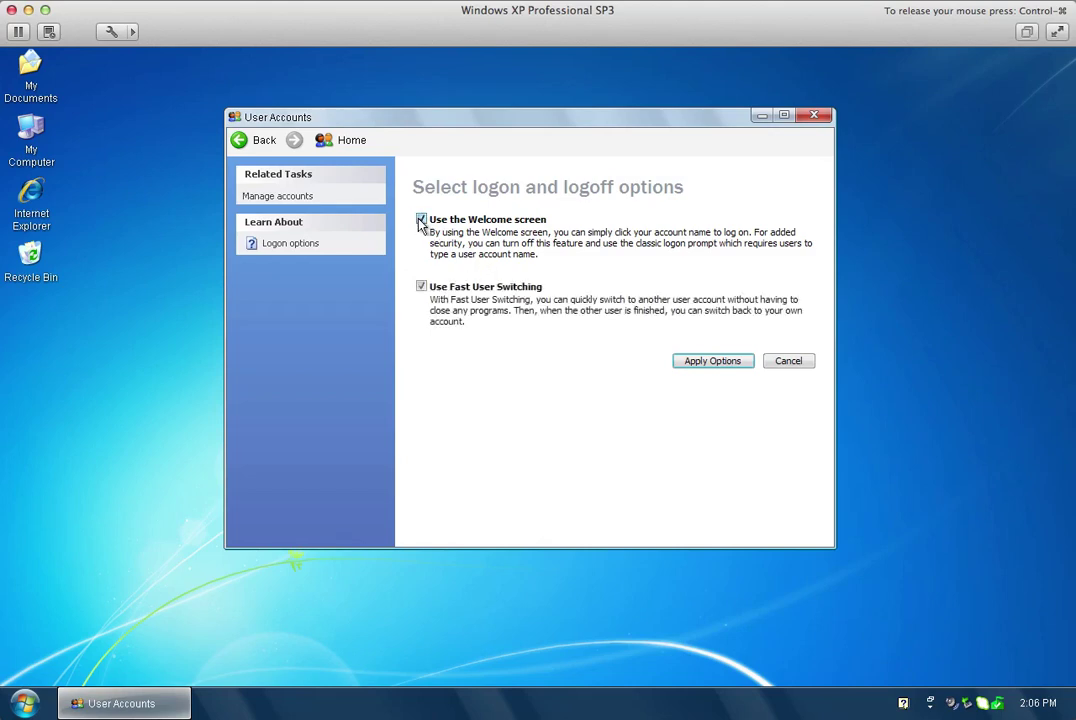
click(421, 222)
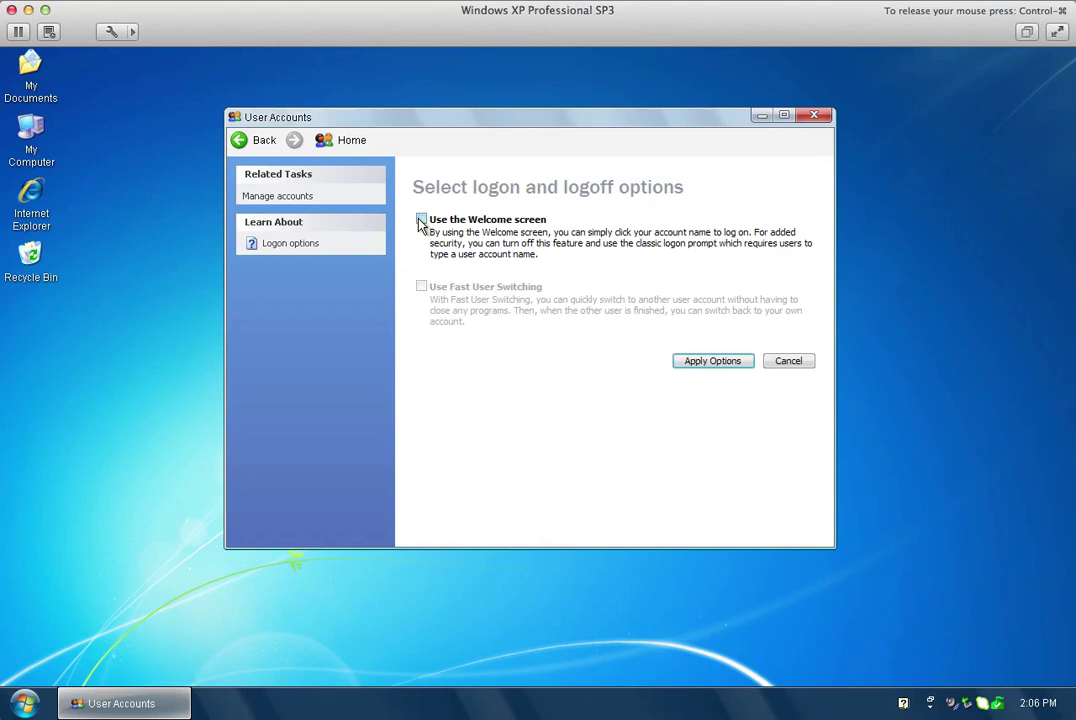
click(787, 362)
click(825, 116)
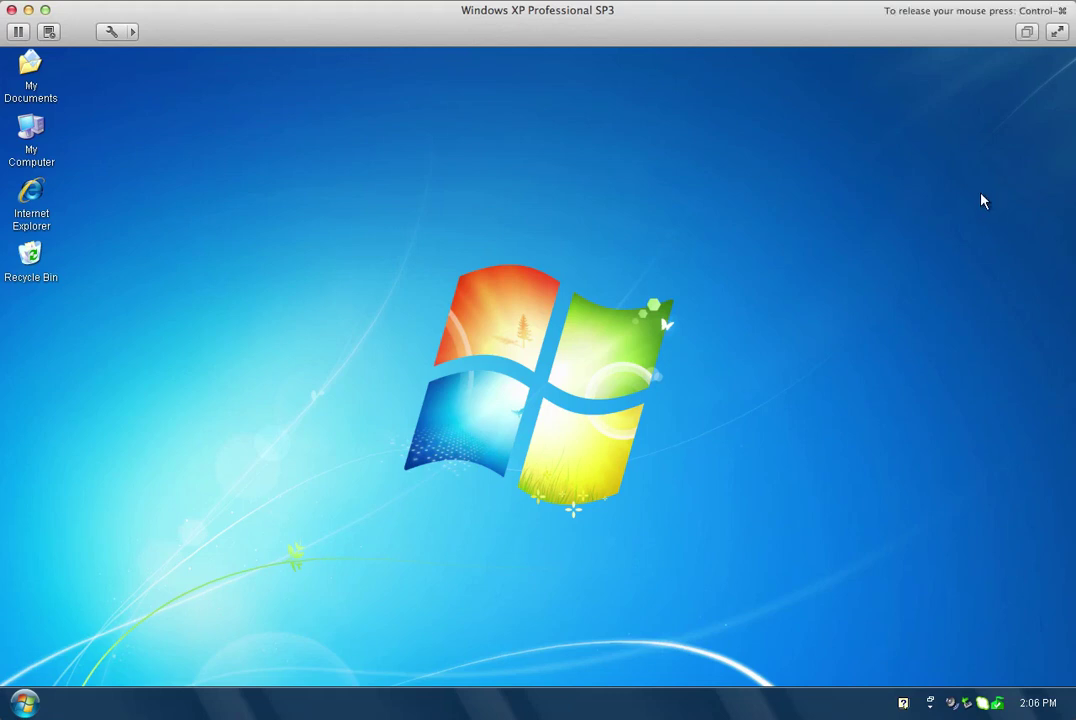
Bring up the Turn Off Computer dialog from Start and cancel it.
click(26, 702)
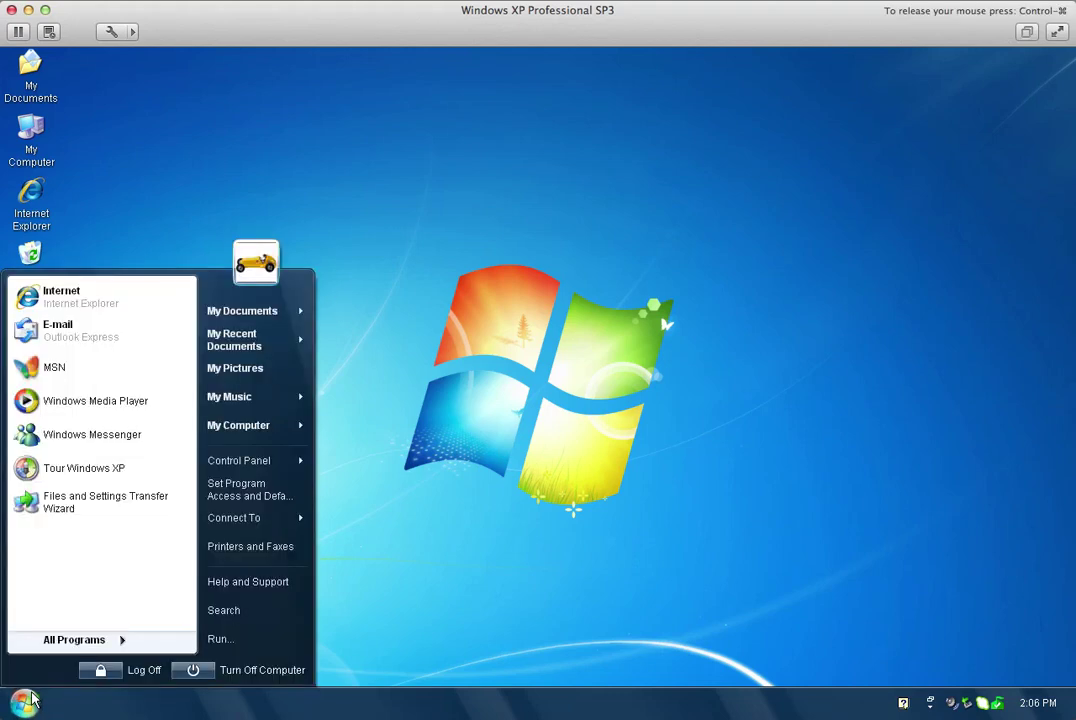
click(254, 670)
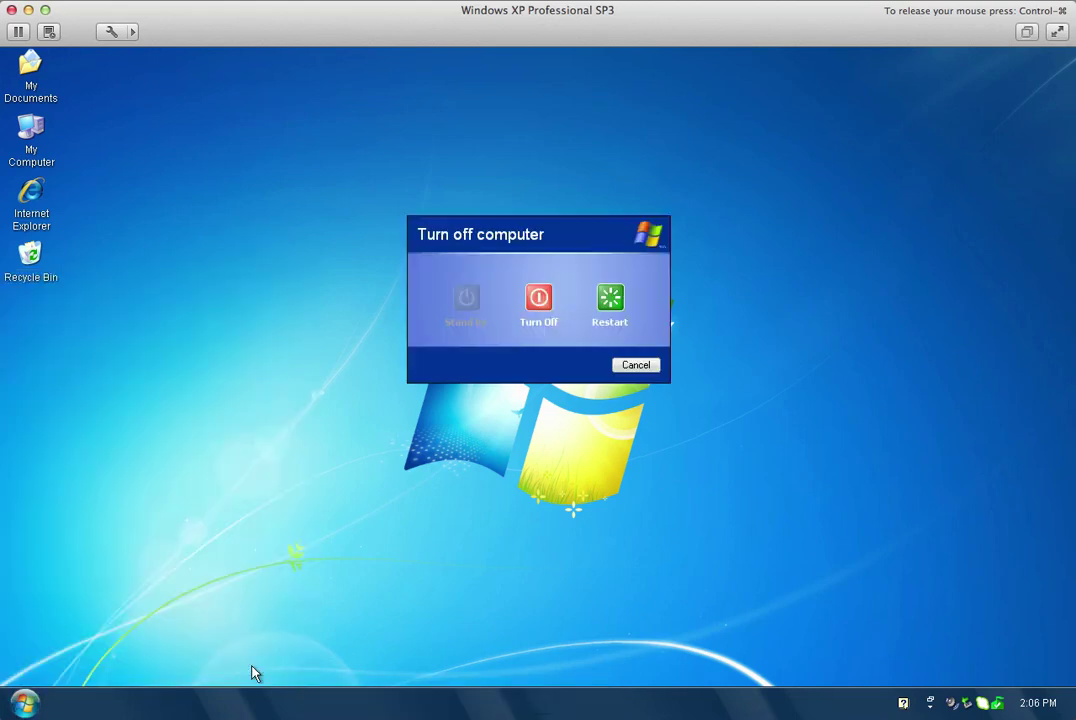
click(636, 365)
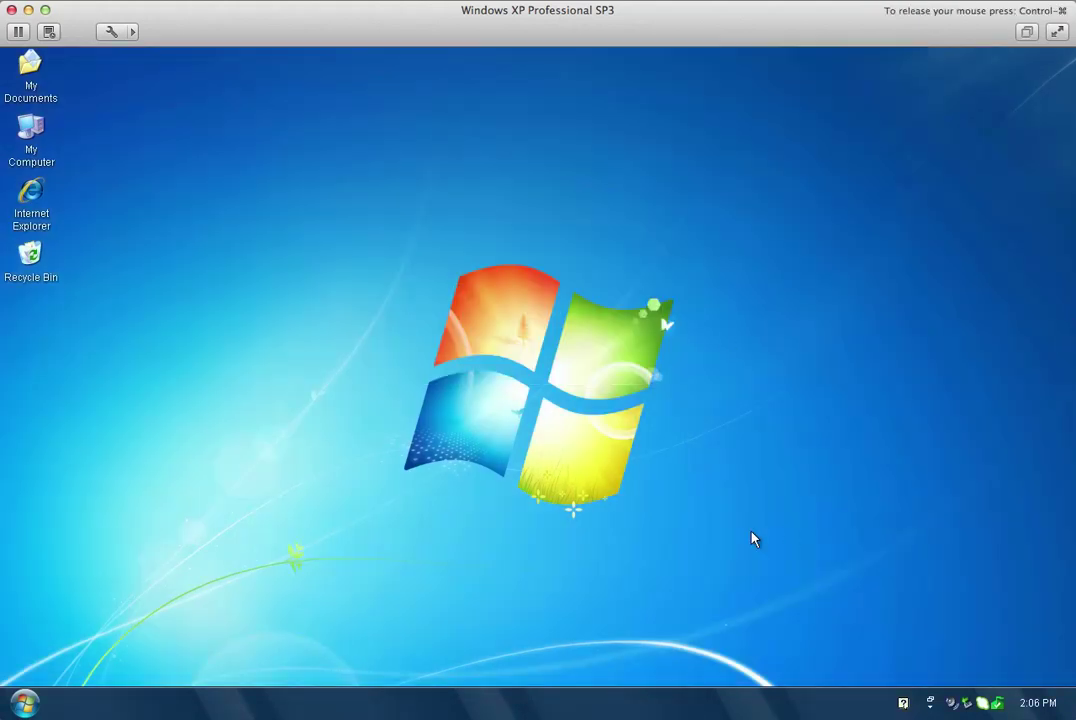
Preview the Turn Off Computer choices a second time, cancel, and reopen the Start menu.
click(26, 700)
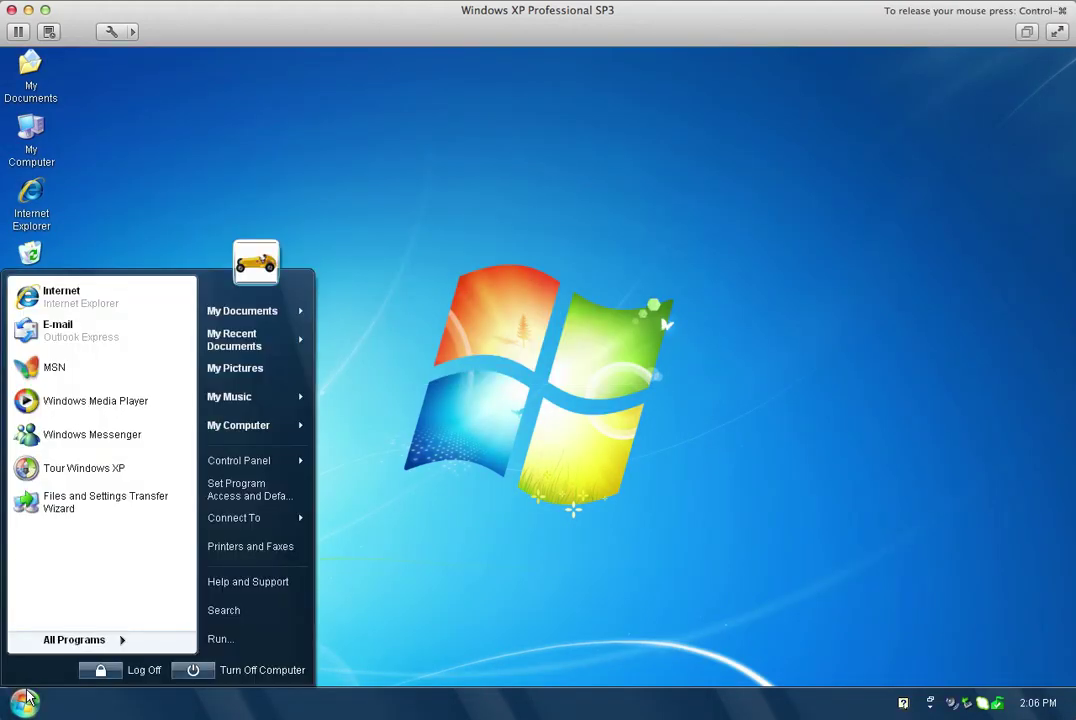
click(279, 676)
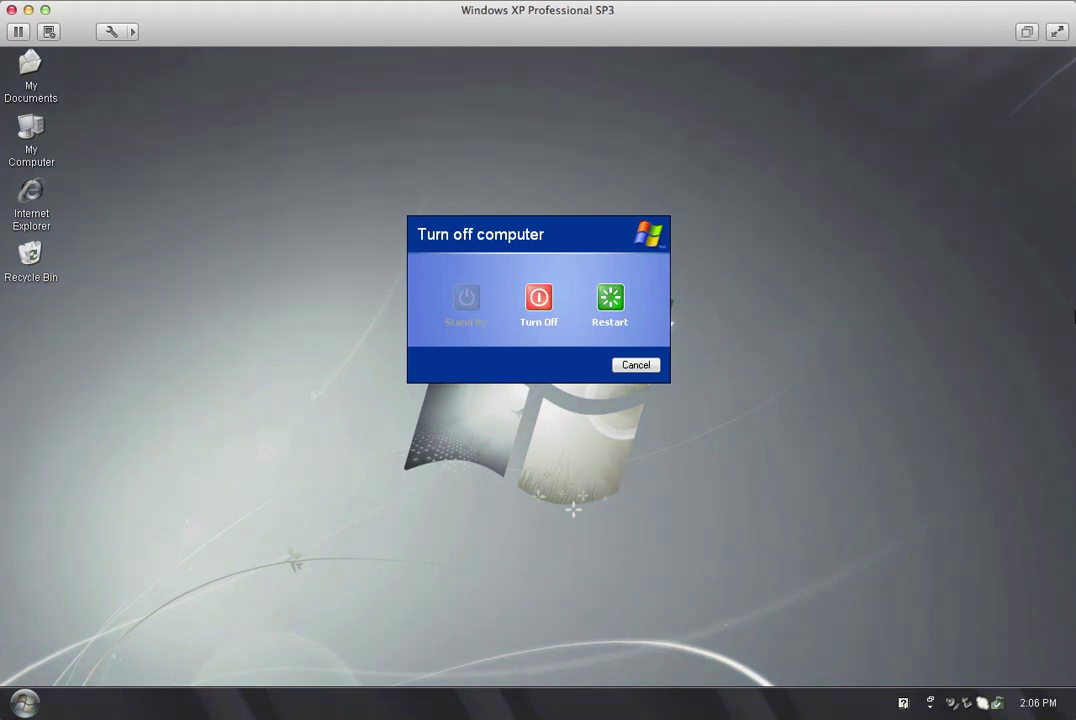
click(657, 365)
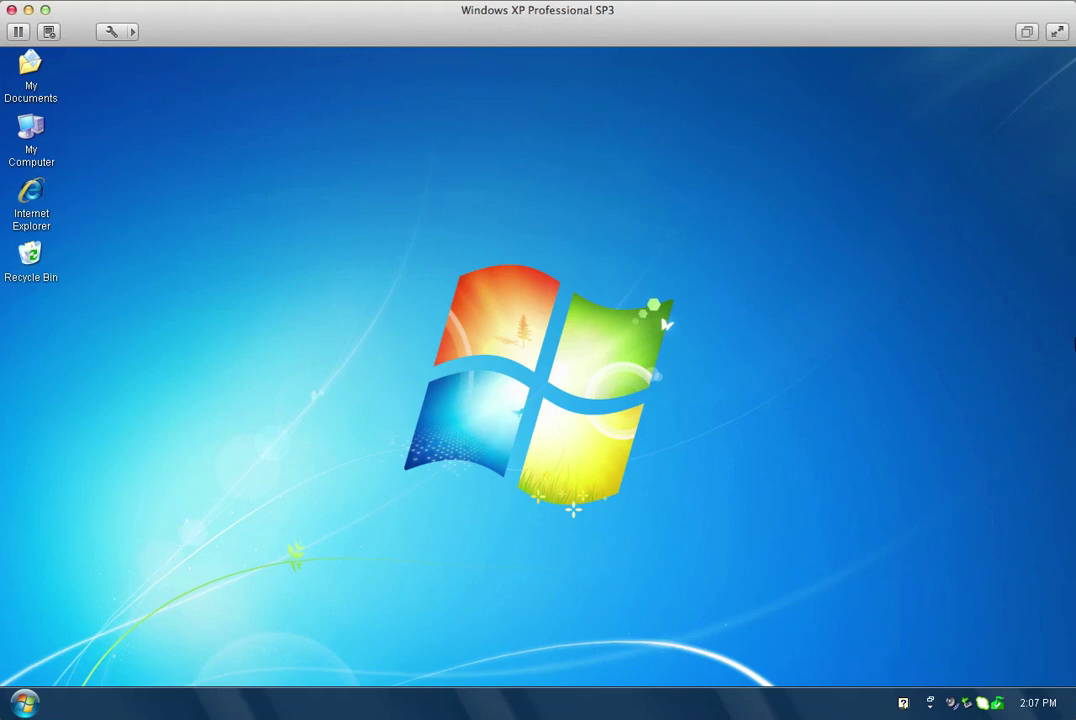
click(24, 703)
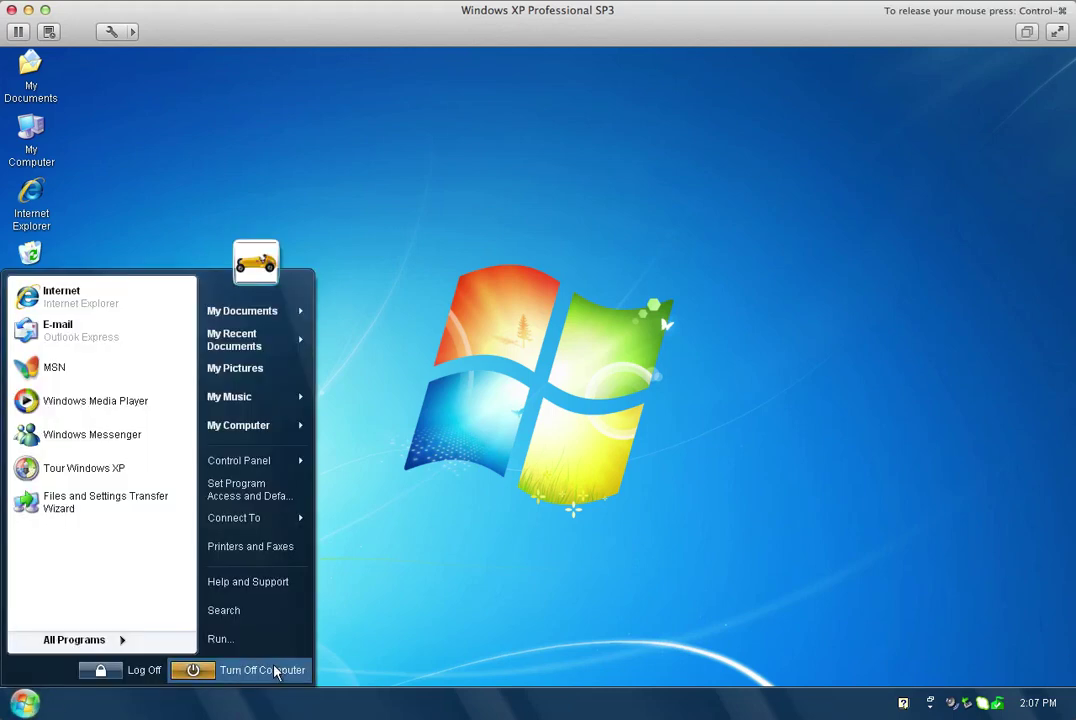
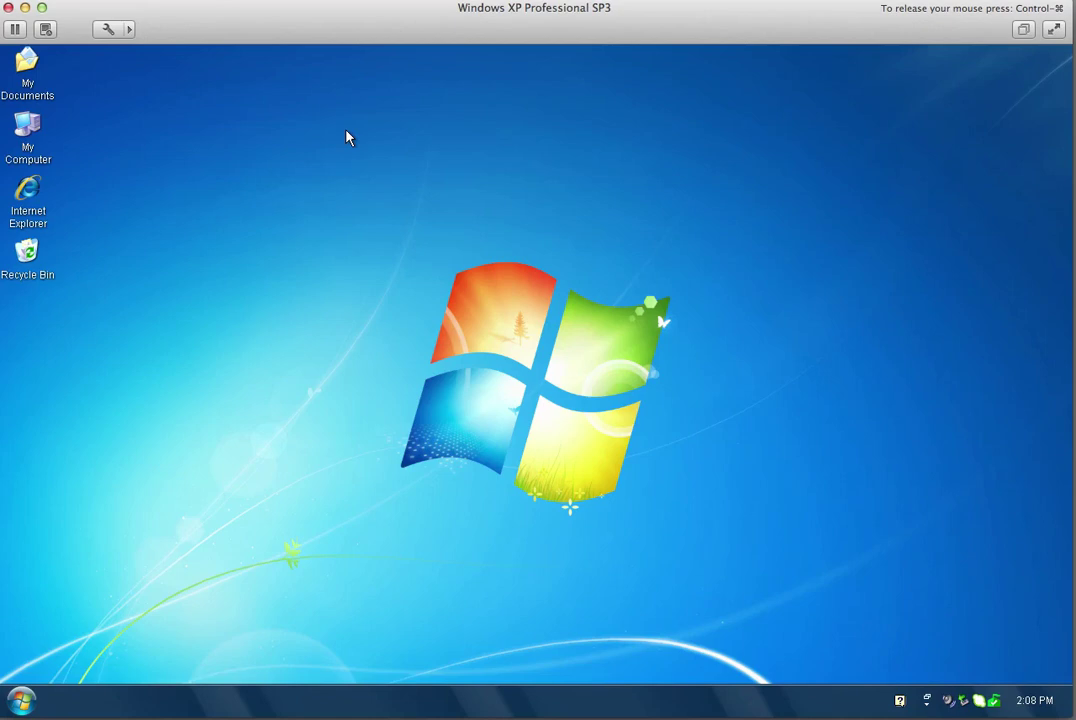
Start the Create Shortcut wizard from the desktop's New > Shortcut menu.
right_click(204, 209)
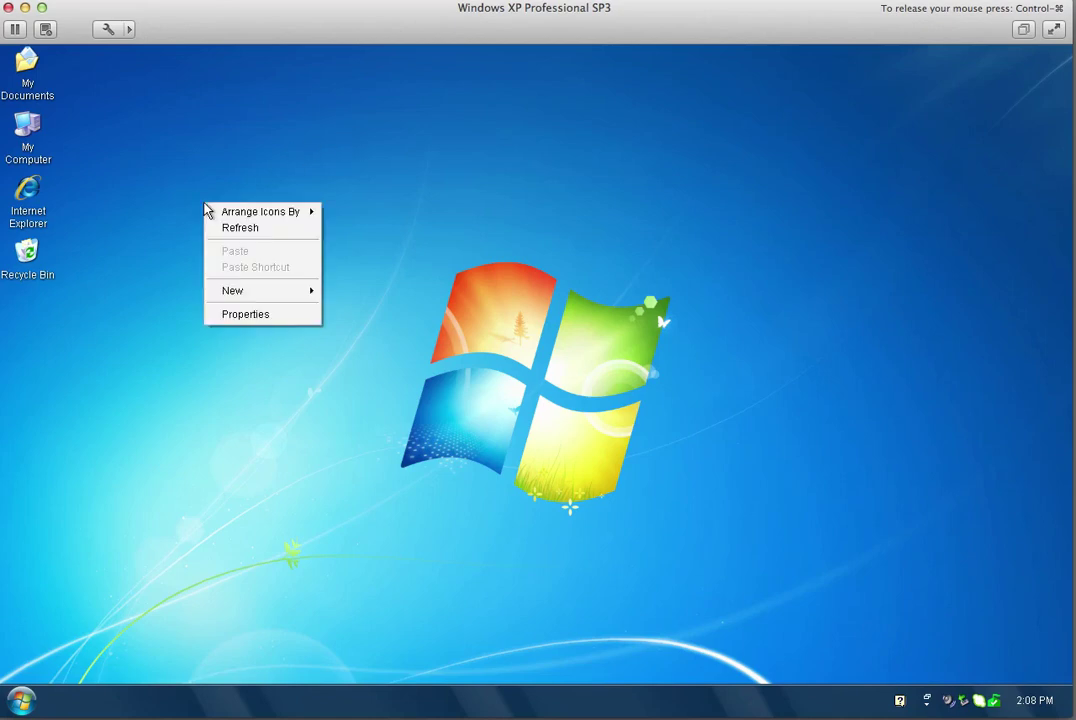
mouse_move(311, 293)
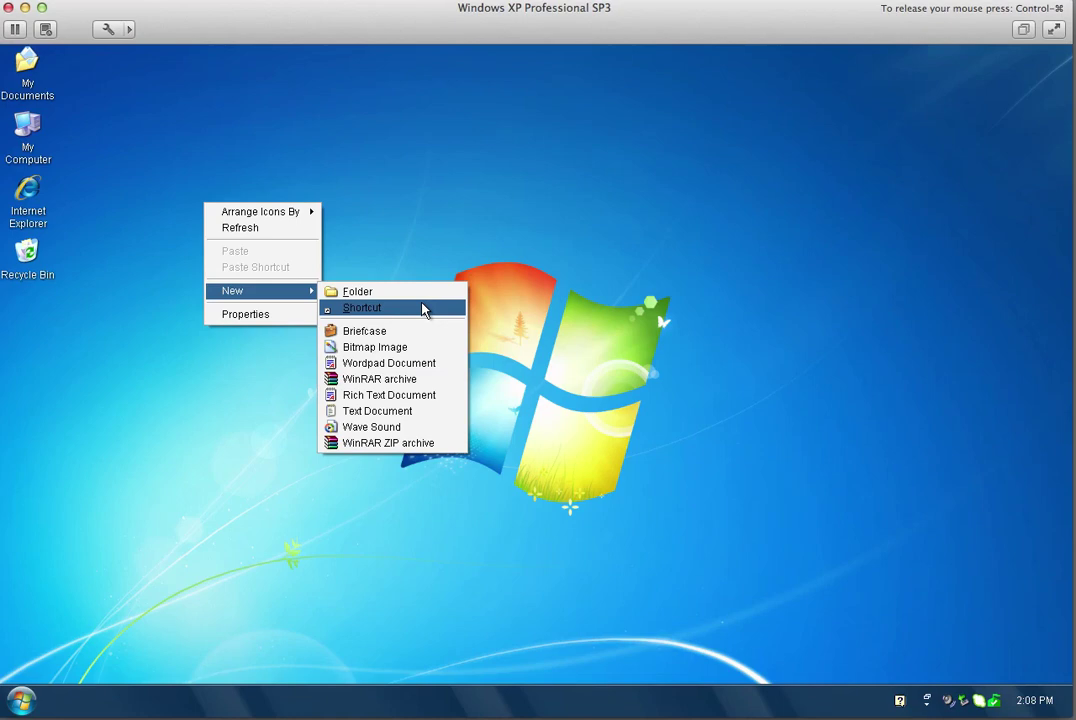
click(423, 309)
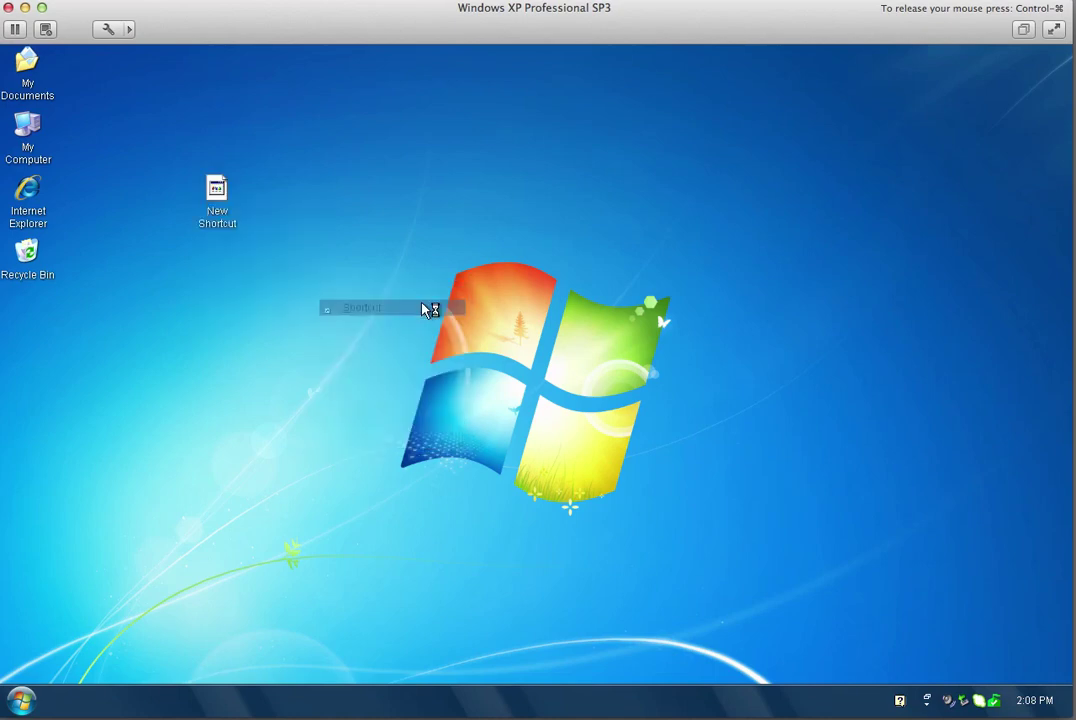
drag(182, 77, 360, 130)
Set the target to My Documents > My Pictures > Sample Pictures and finish as 'Sample Pictures'.
click(522, 220)
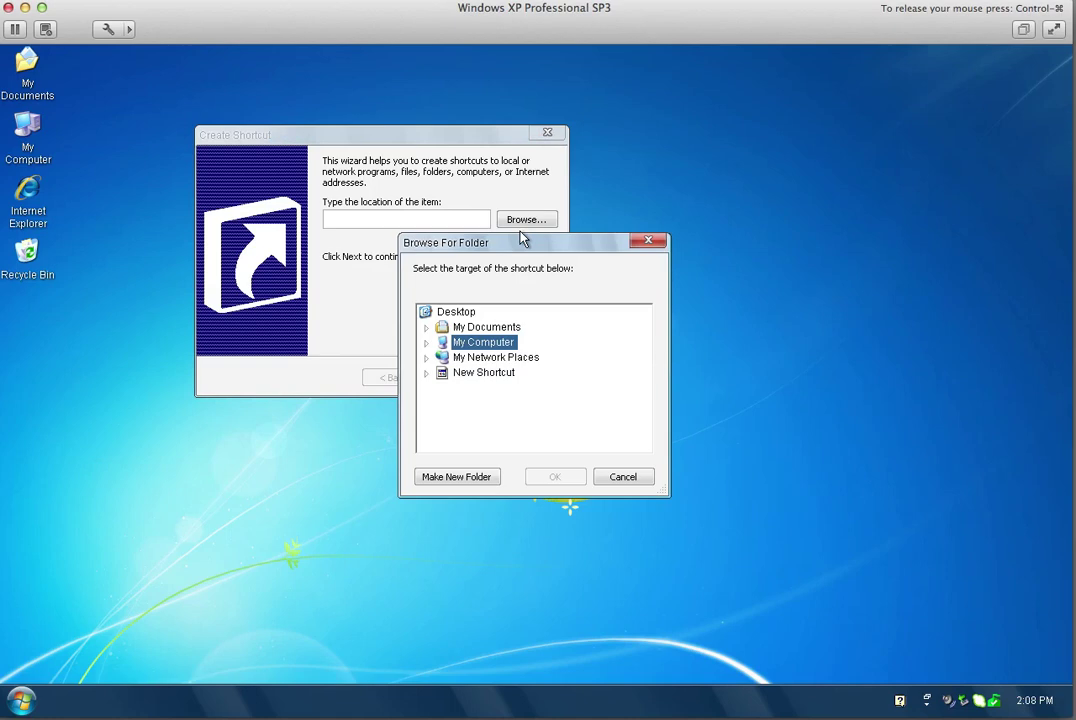
click(426, 327)
click(442, 357)
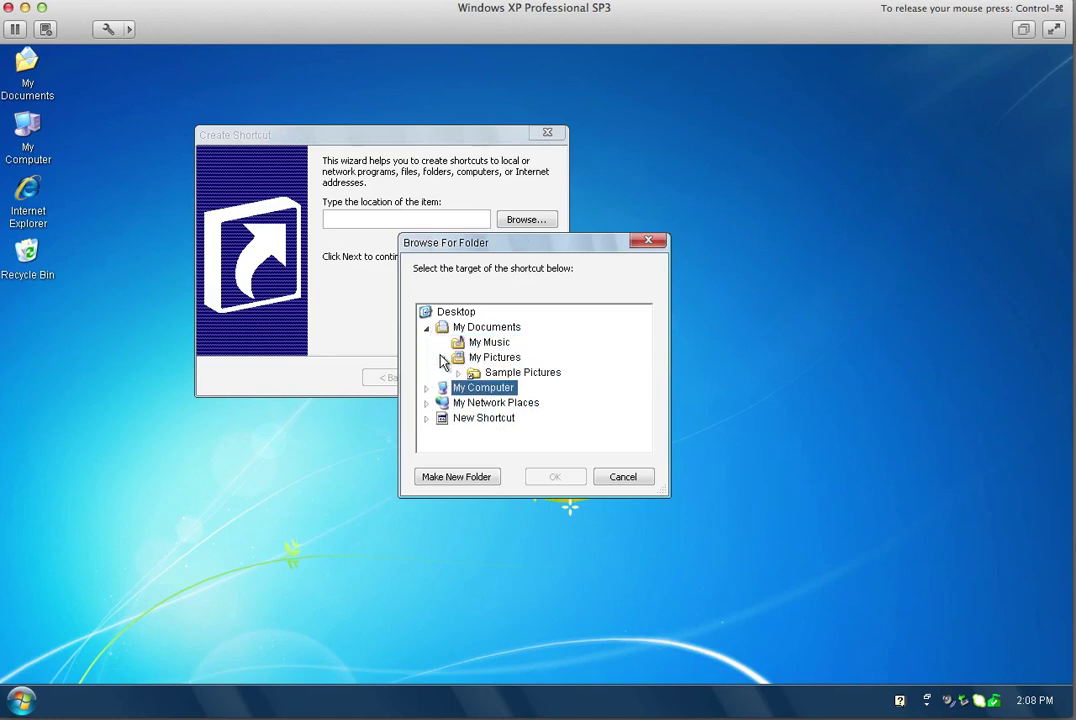
click(500, 373)
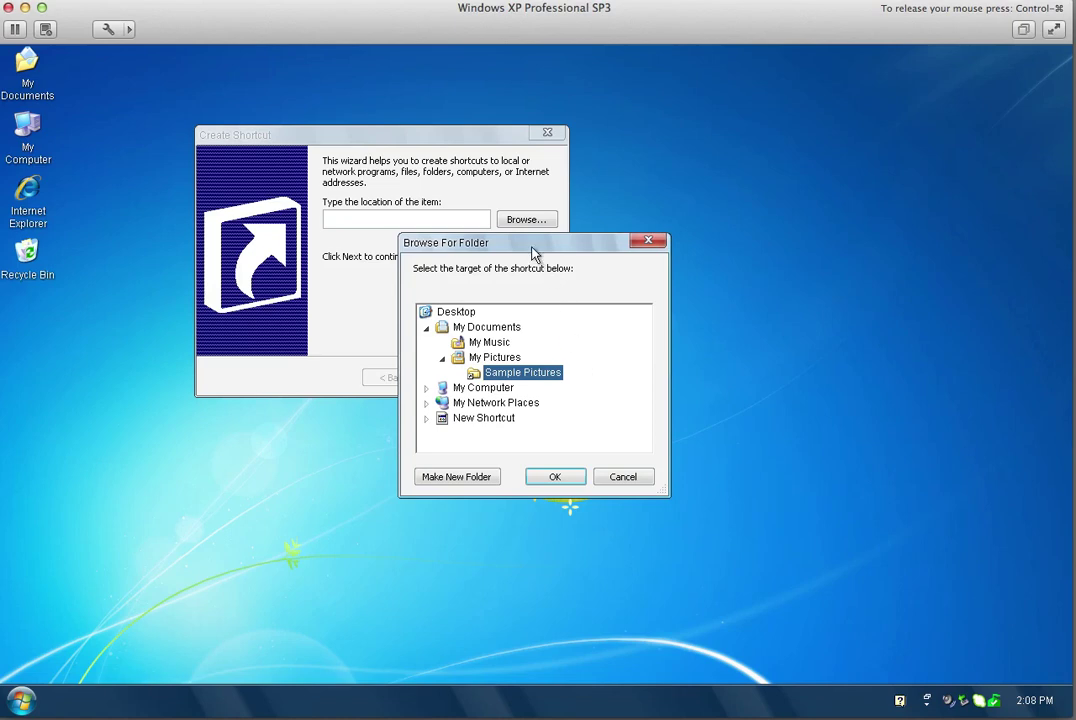
drag(533, 246, 710, 216)
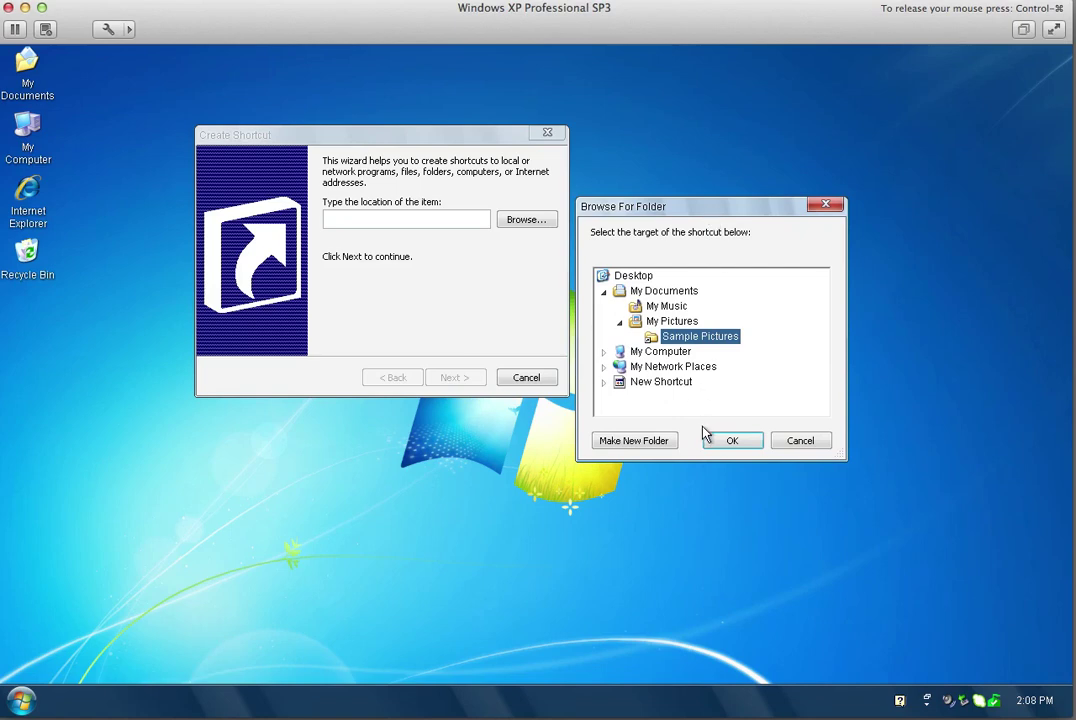
click(730, 442)
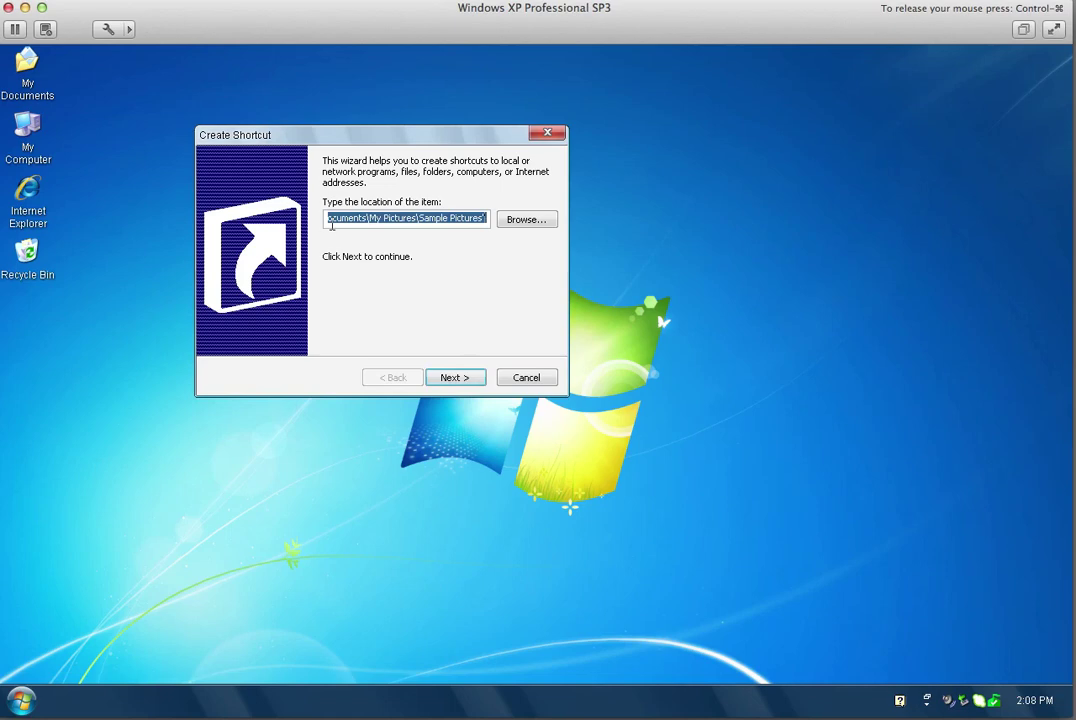
click(461, 377)
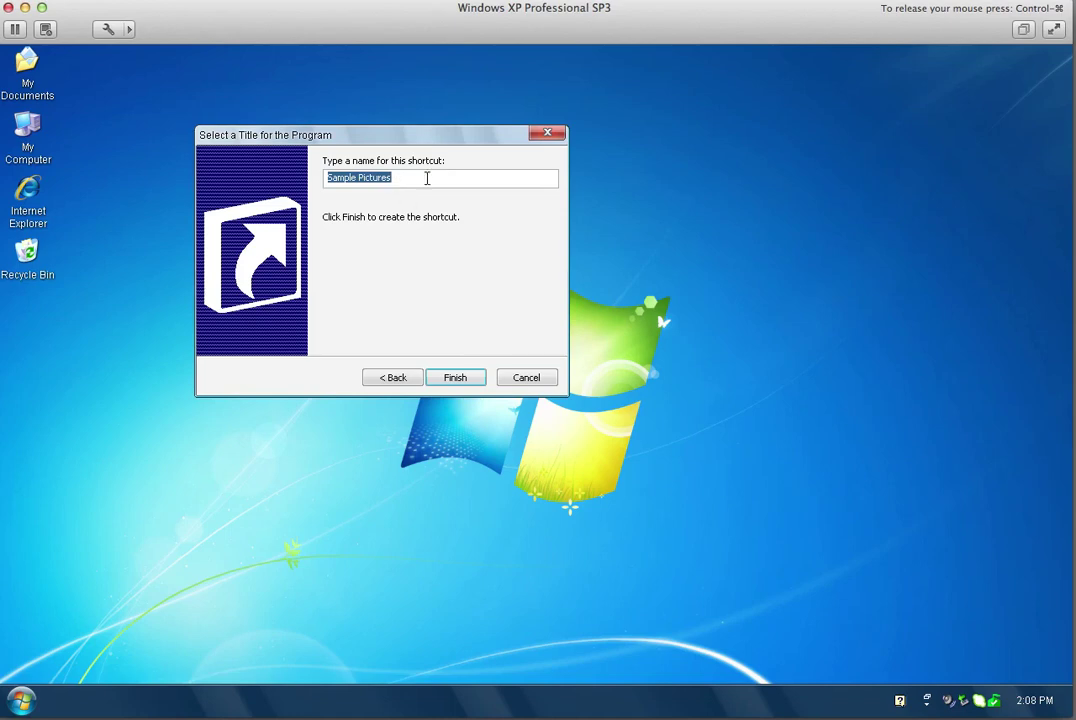
click(455, 378)
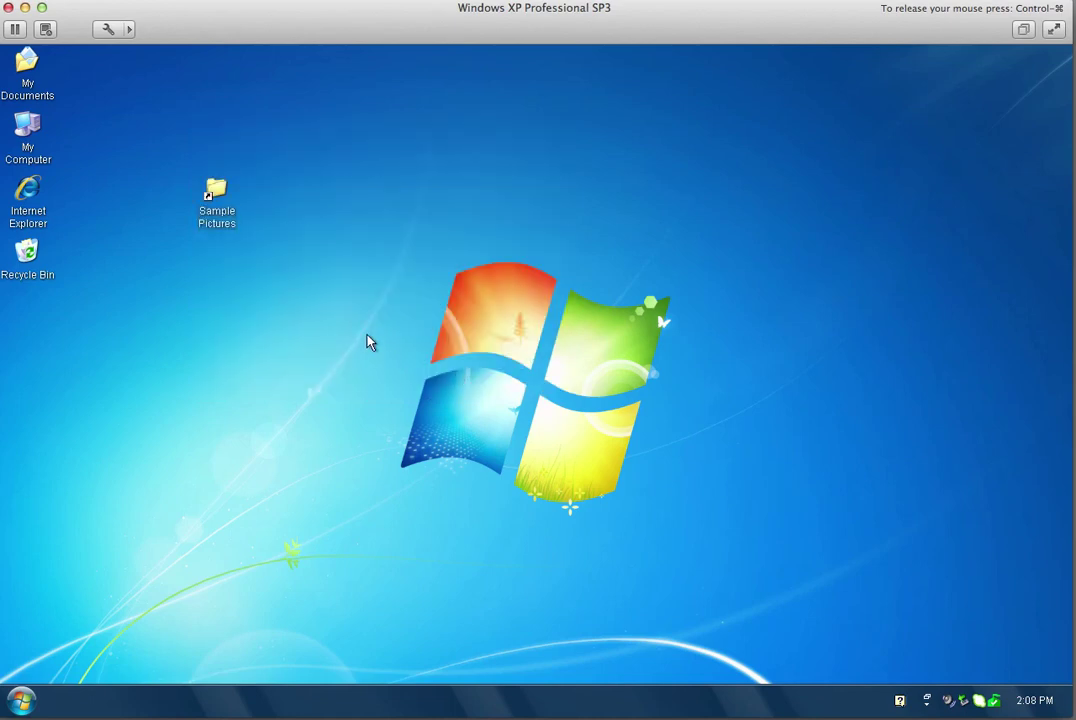
Check the Sample Pictures shortcut, then send My Pictures to the desktop as a shortcut.
double_click(217, 195)
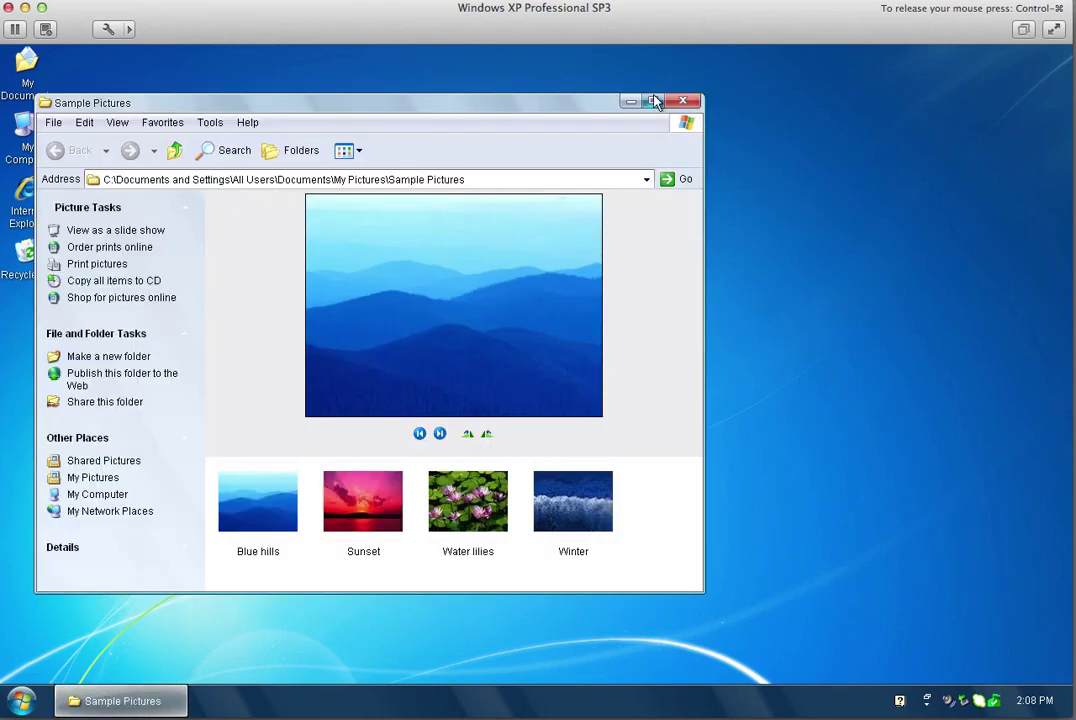
click(683, 101)
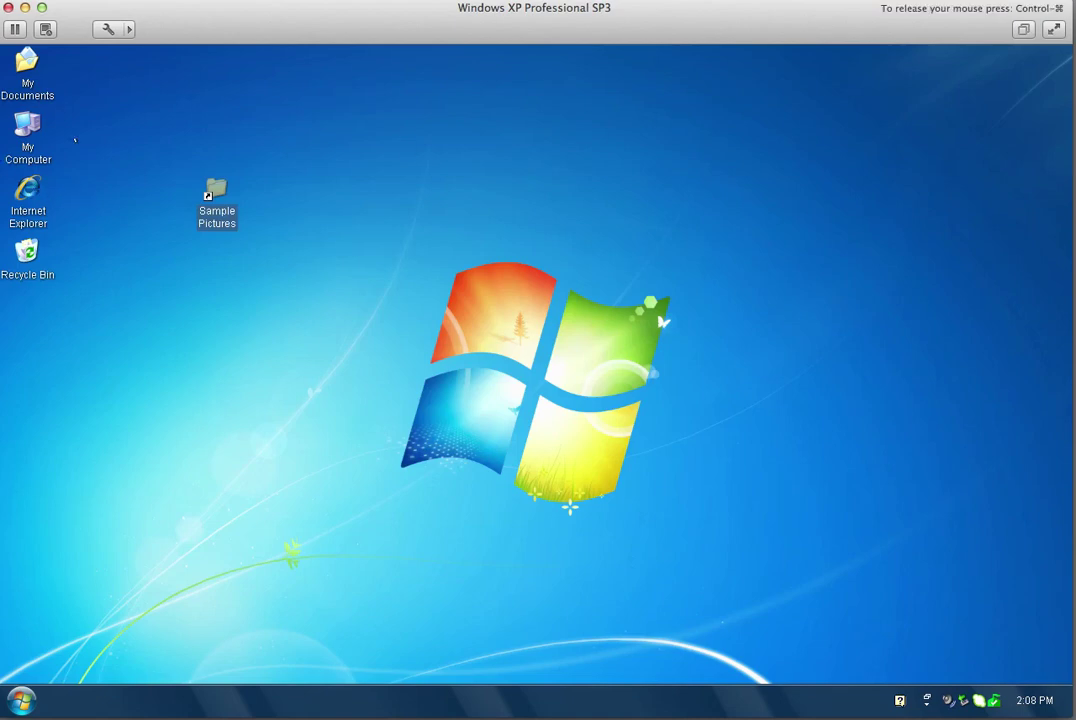
double_click(28, 66)
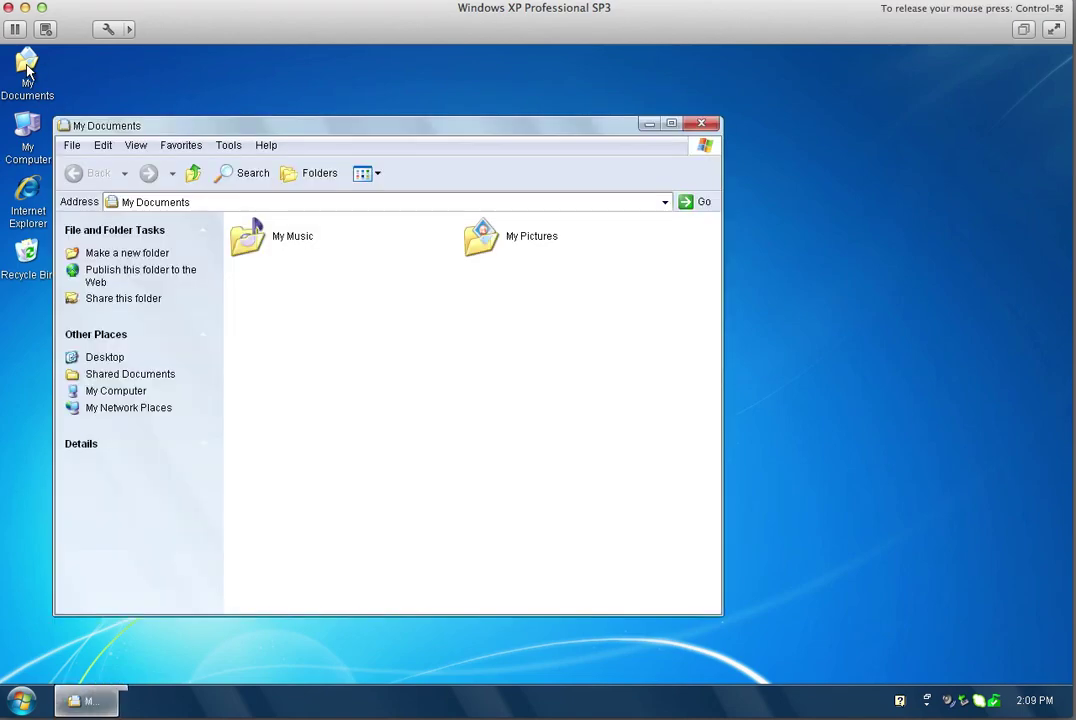
drag(415, 127, 632, 99)
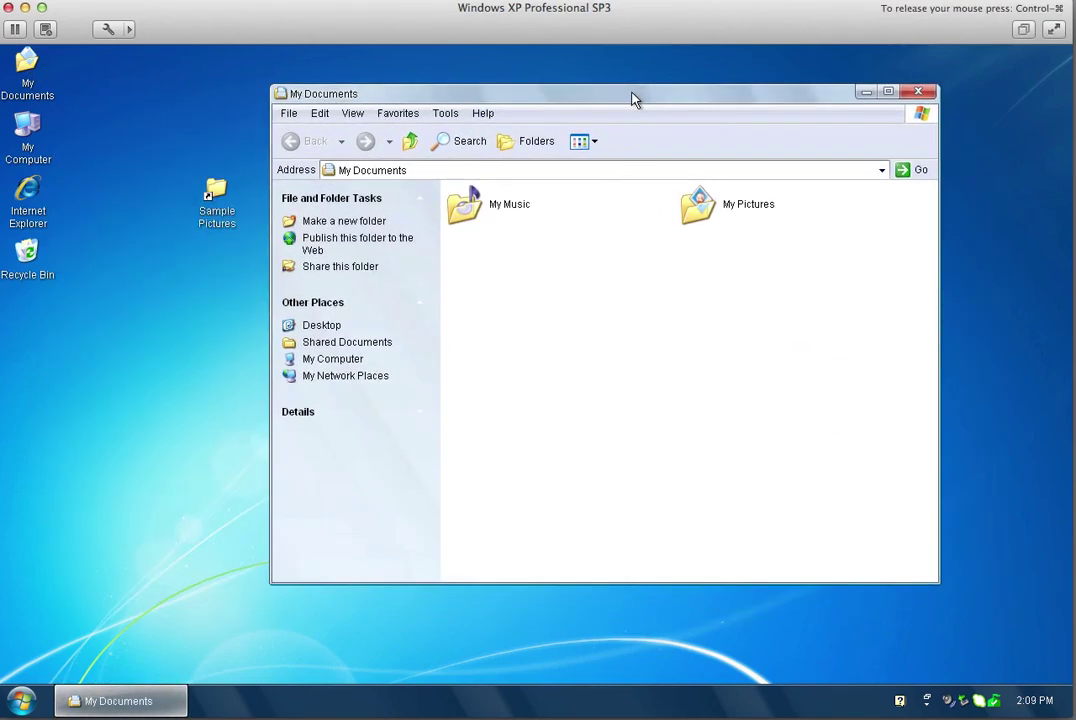
double_click(697, 207)
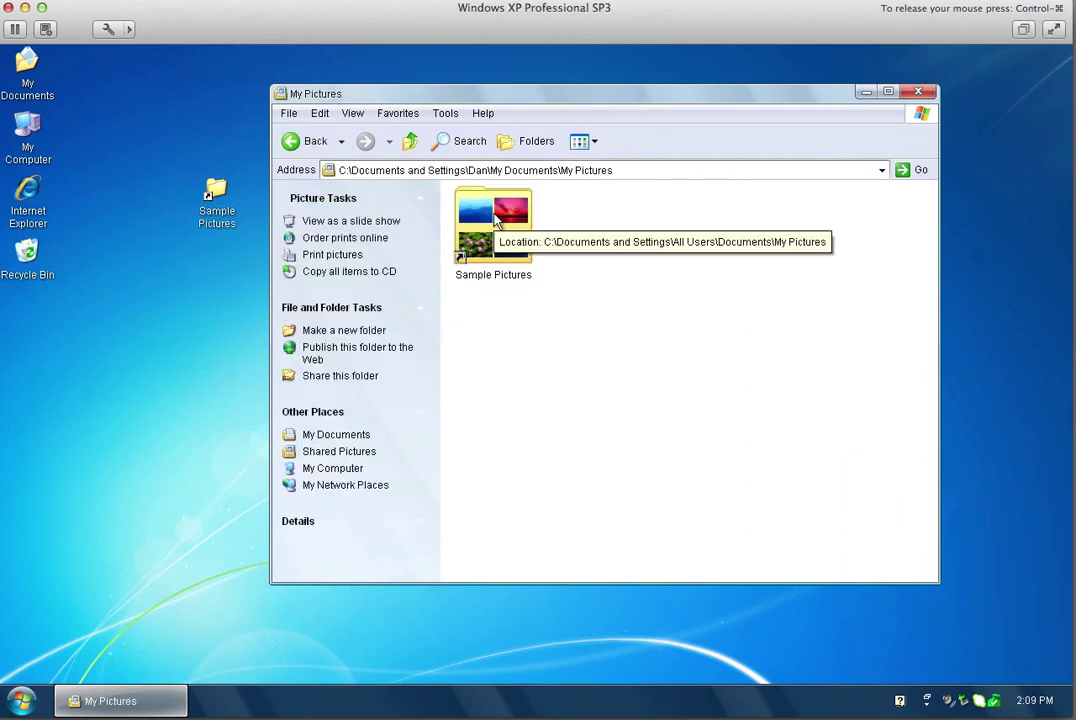
click(310, 142)
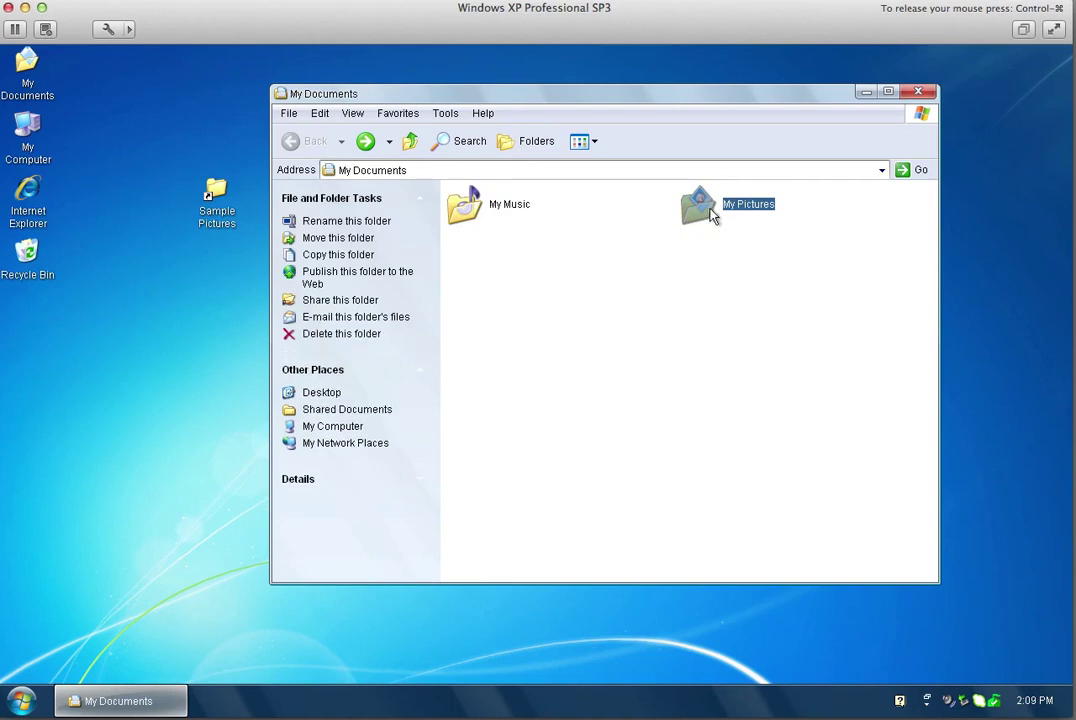
right_click(698, 212)
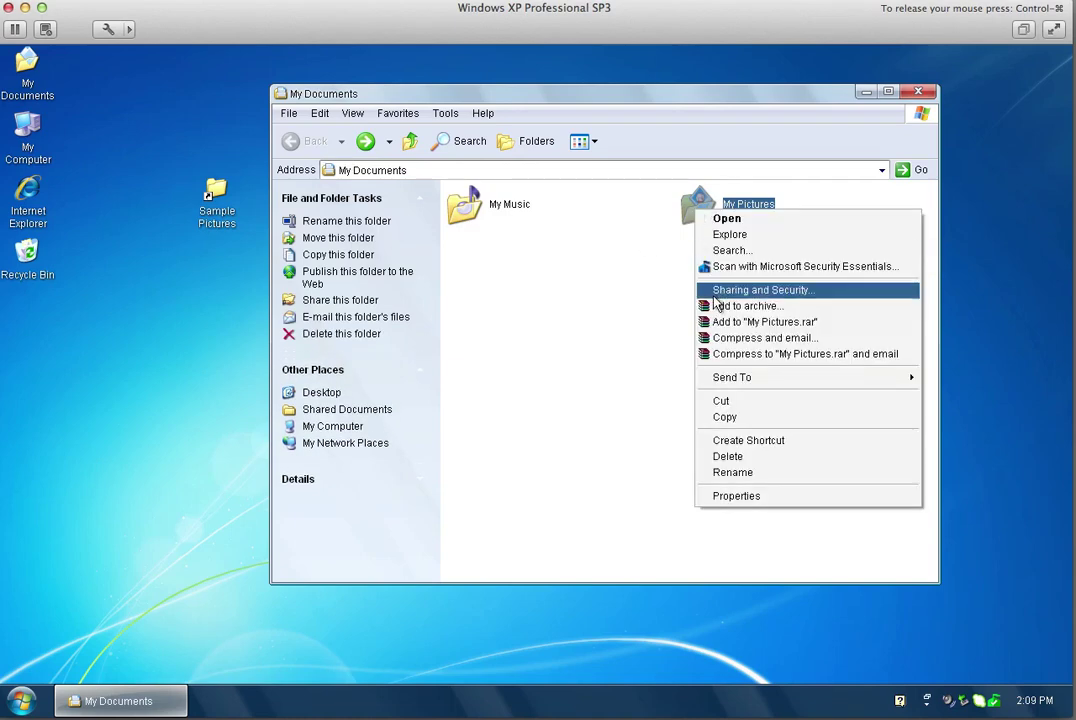
mouse_move(748, 381)
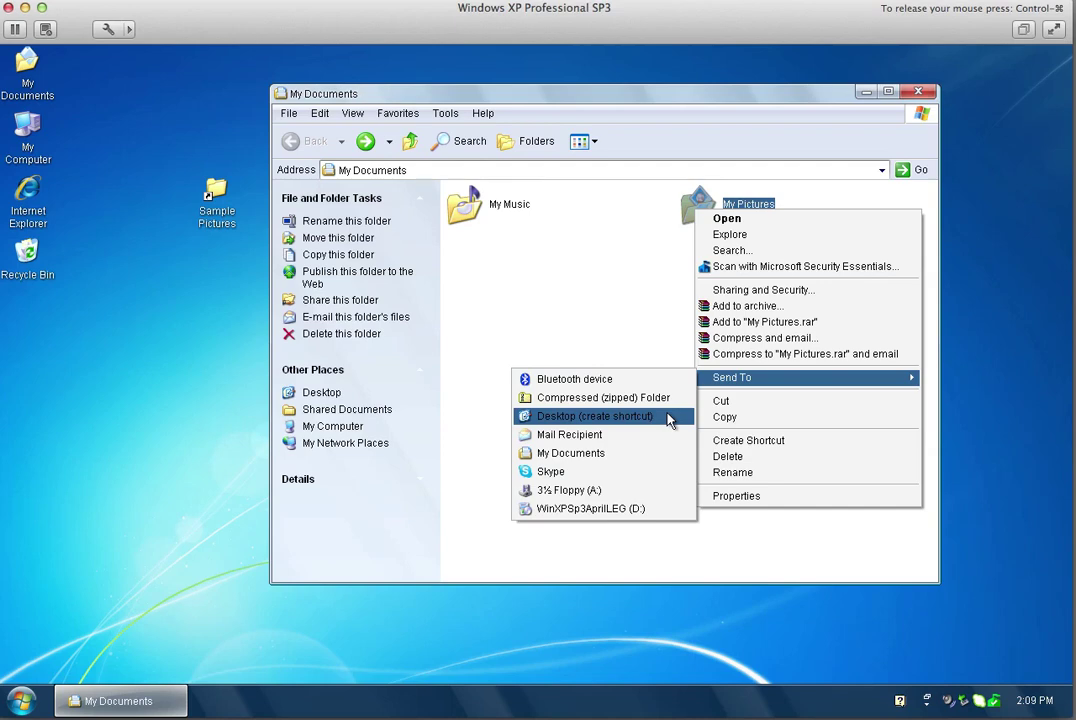
click(670, 418)
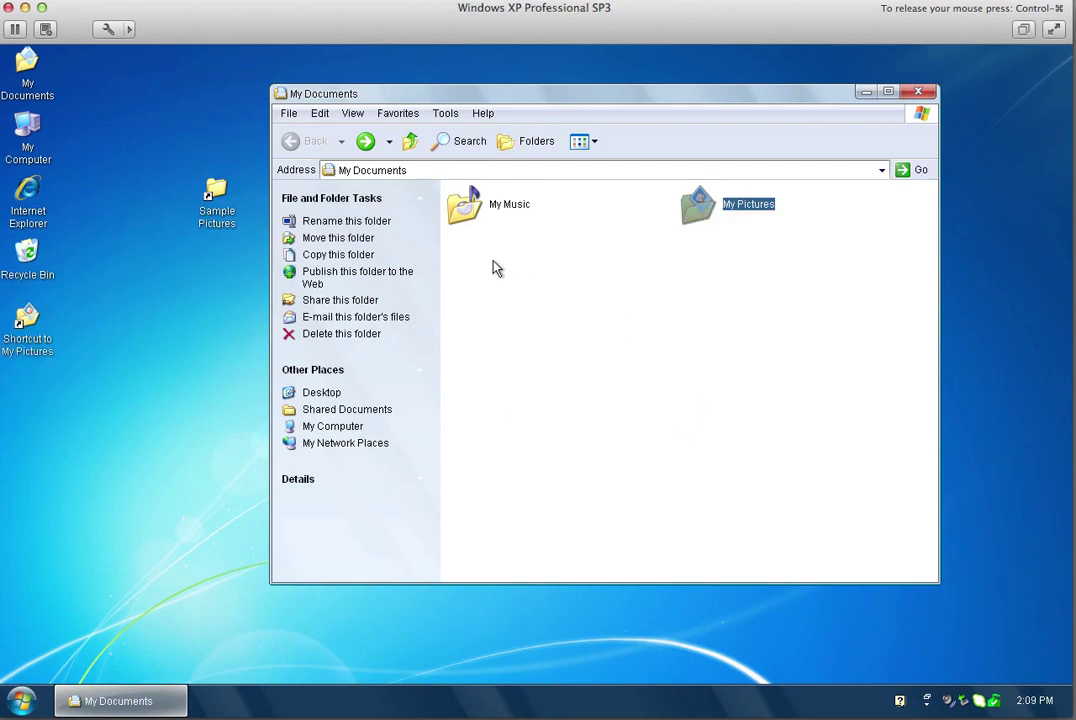
click(918, 94)
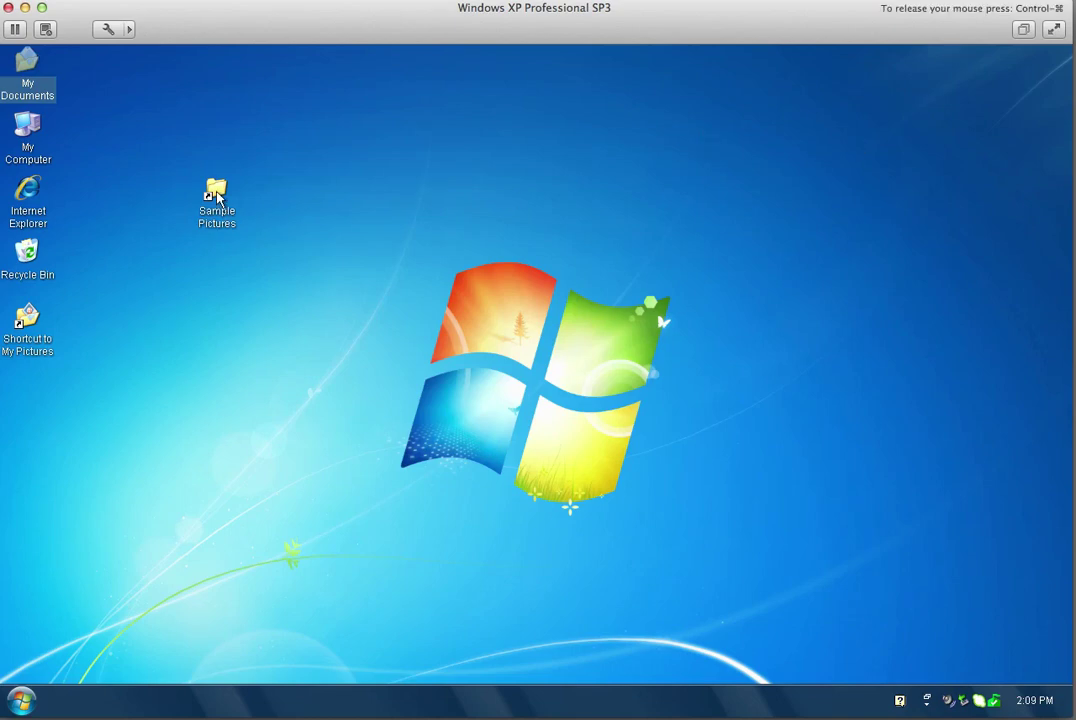
Delete both the Sample Pictures and Shortcut to My Pictures desktop shortcuts.
drag(218, 197, 100, 322)
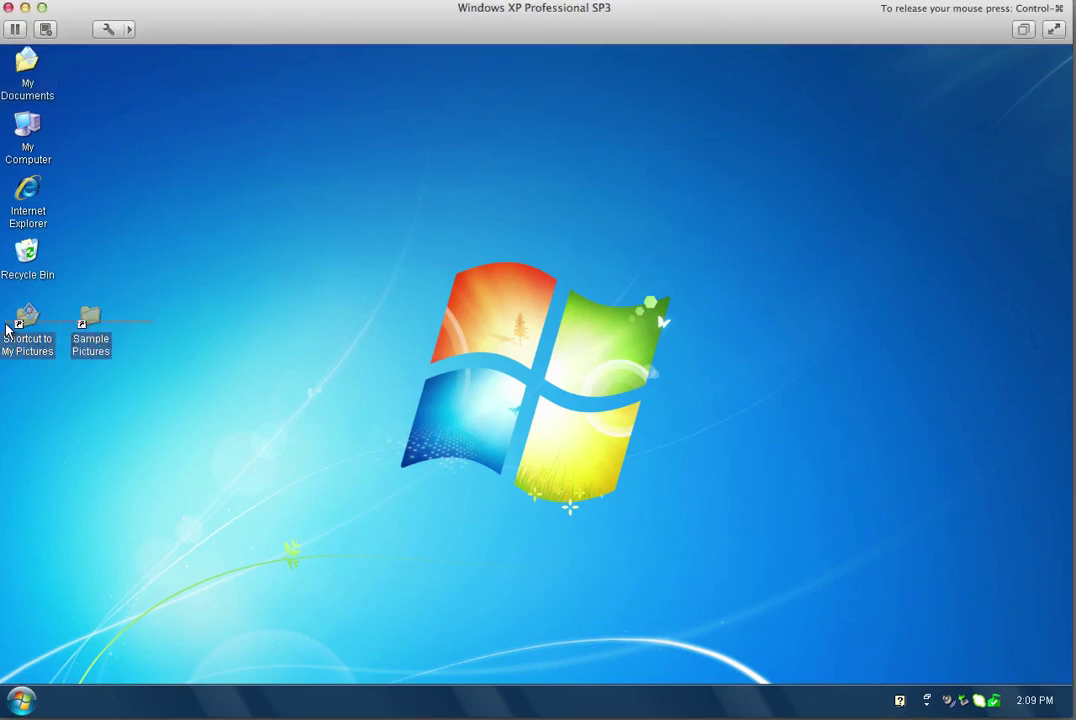
drag(7, 330, 8, 330)
key(Delete)
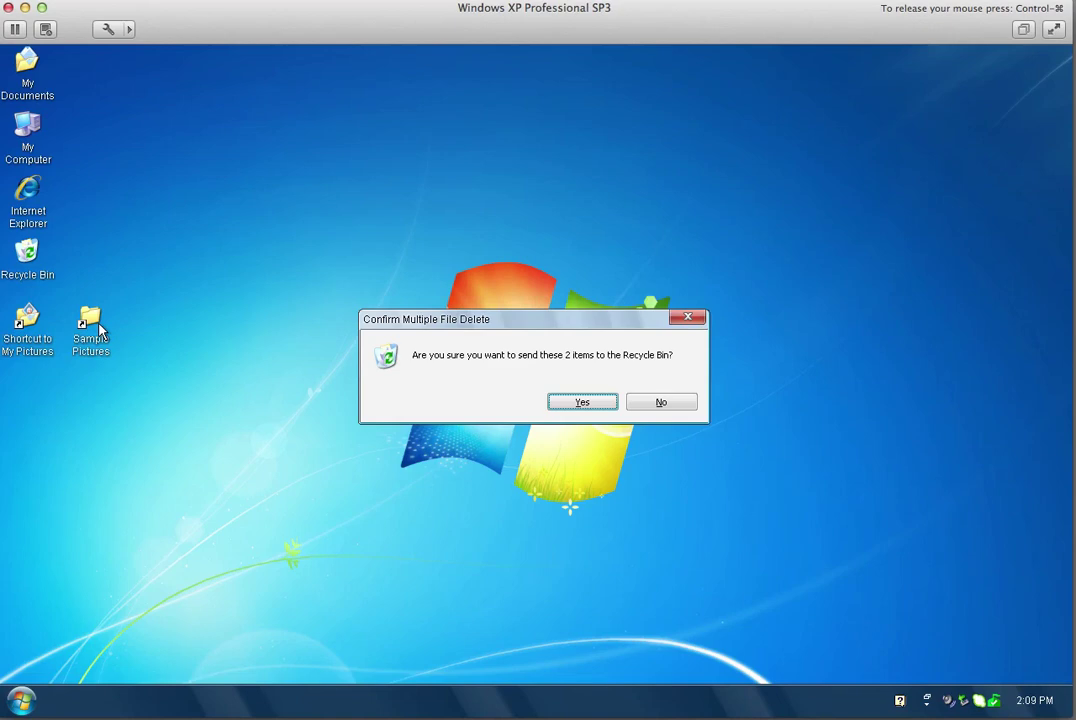
click(578, 404)
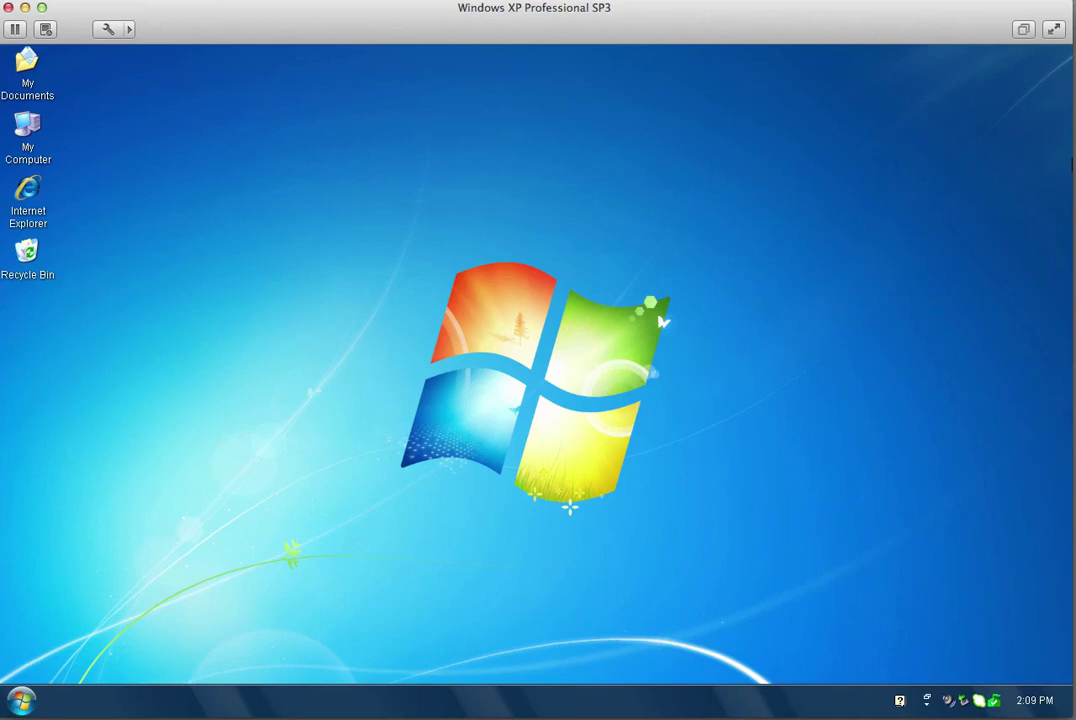
click(366, 140)
Open Display Properties from the desktop and open Advanced on the Settings tab.
right_click(204, 192)
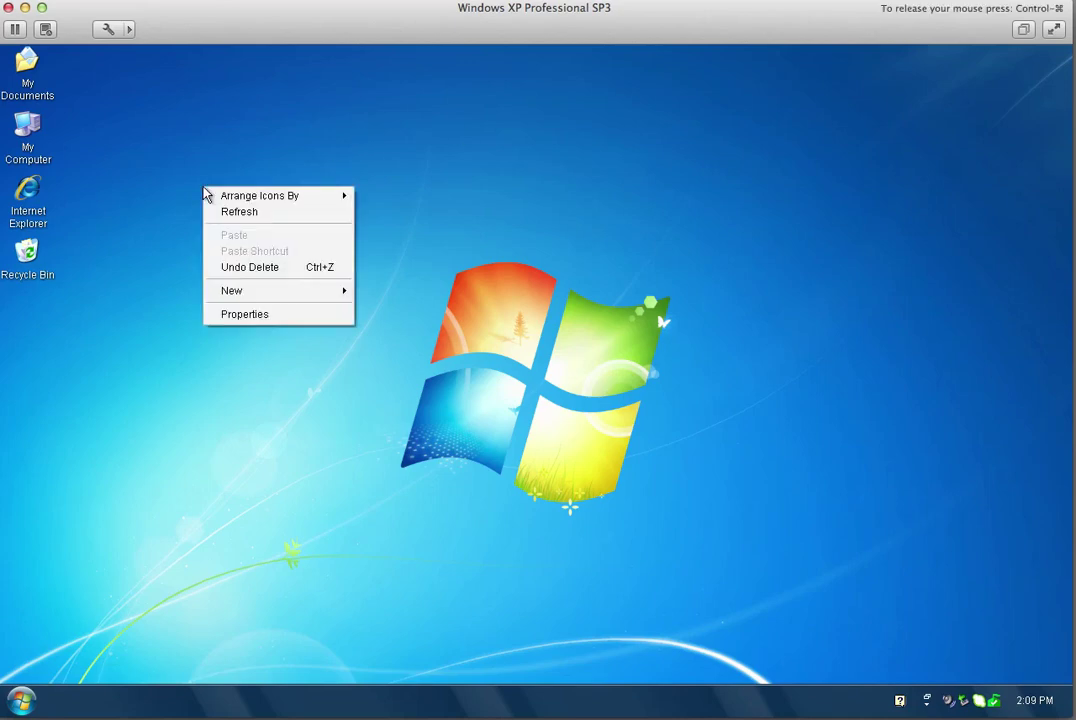
click(307, 317)
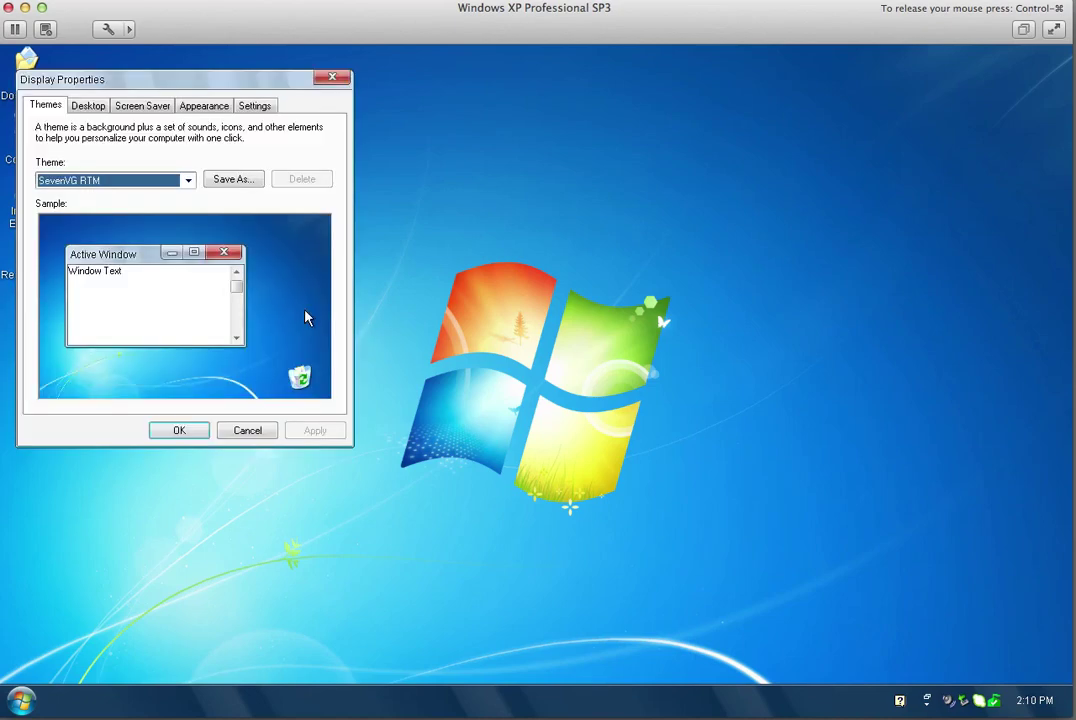
drag(195, 79, 292, 103)
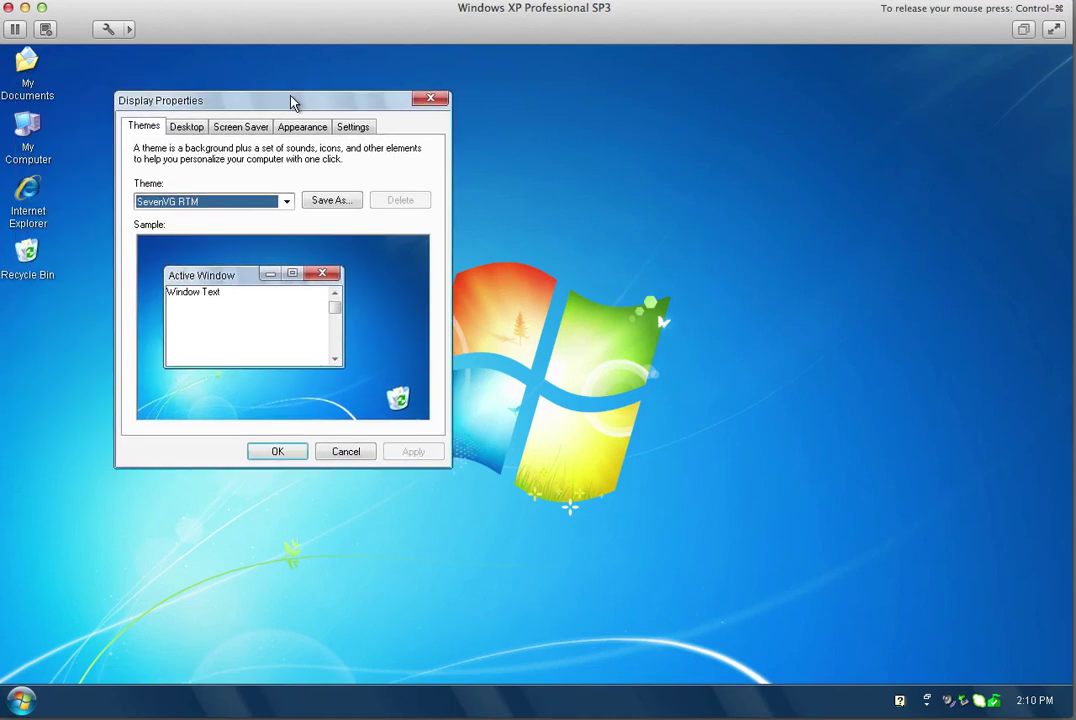
click(361, 128)
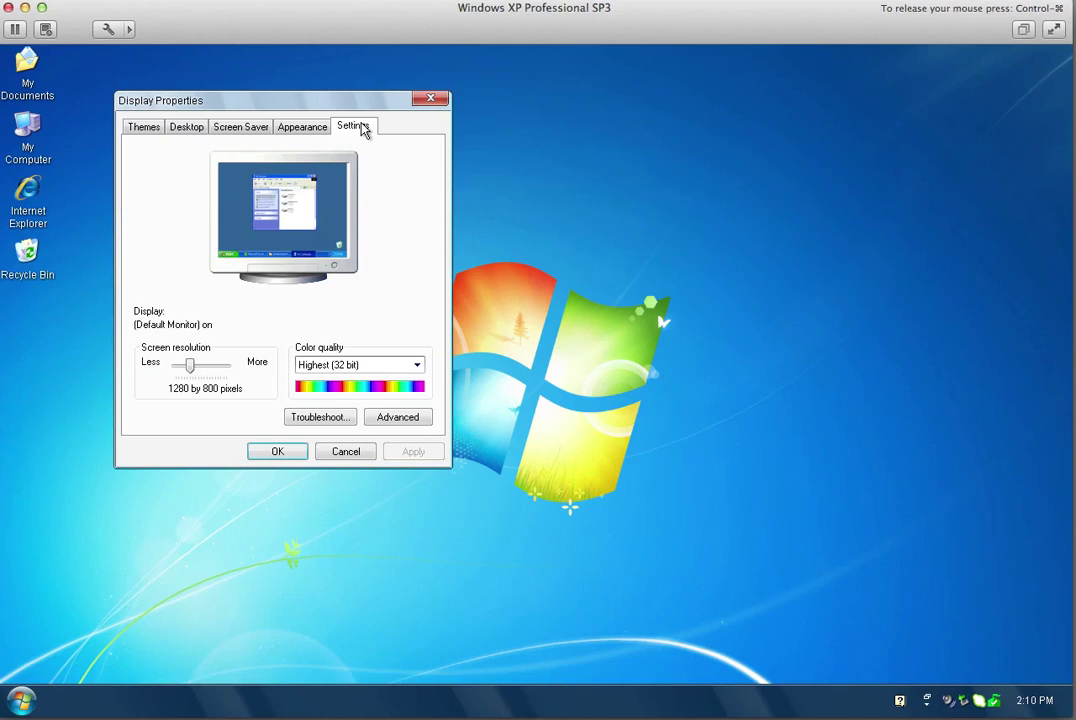
click(395, 418)
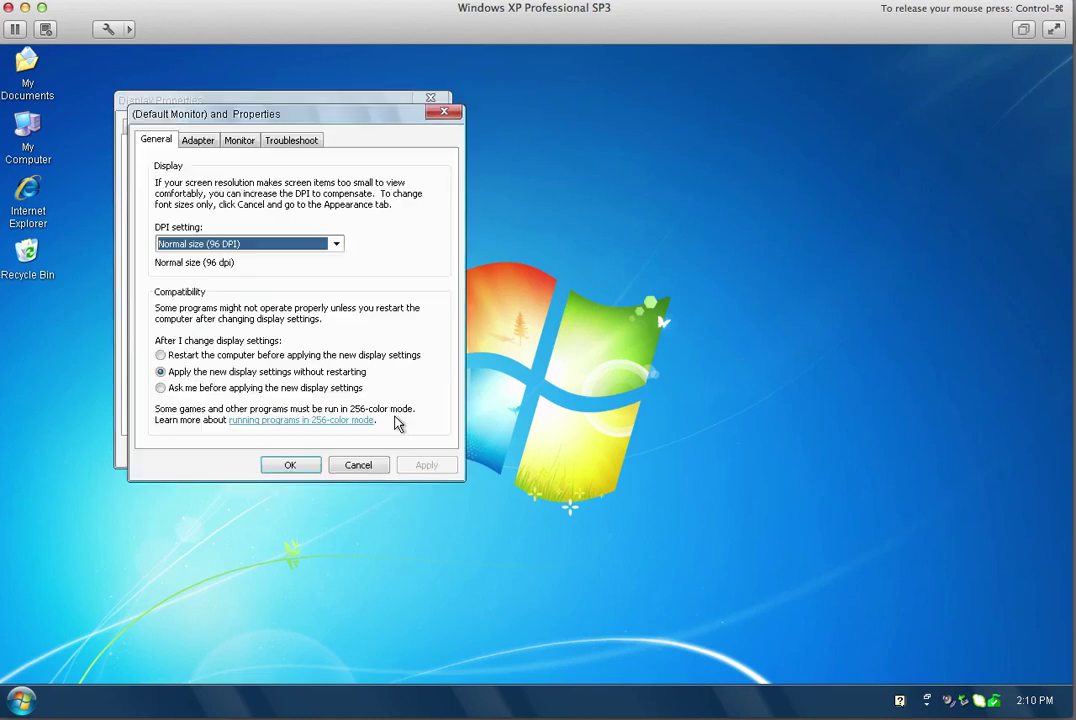
Check the monitor's refresh rate, keep 'Use hardware default setting', and cancel.
click(241, 141)
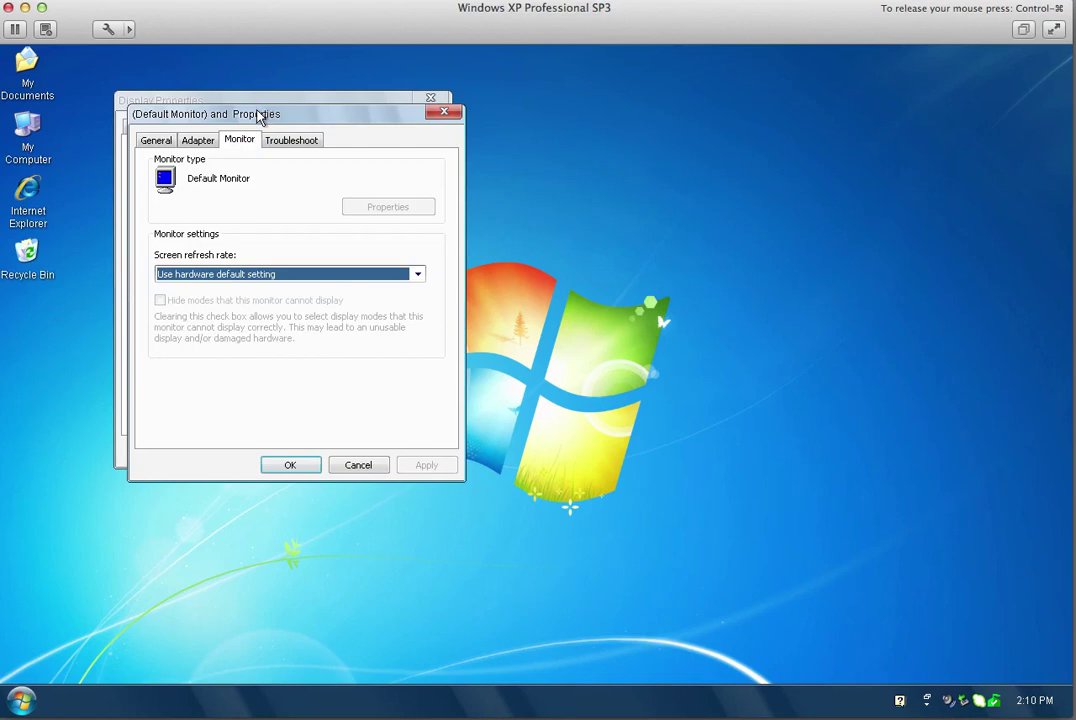
drag(262, 113, 591, 167)
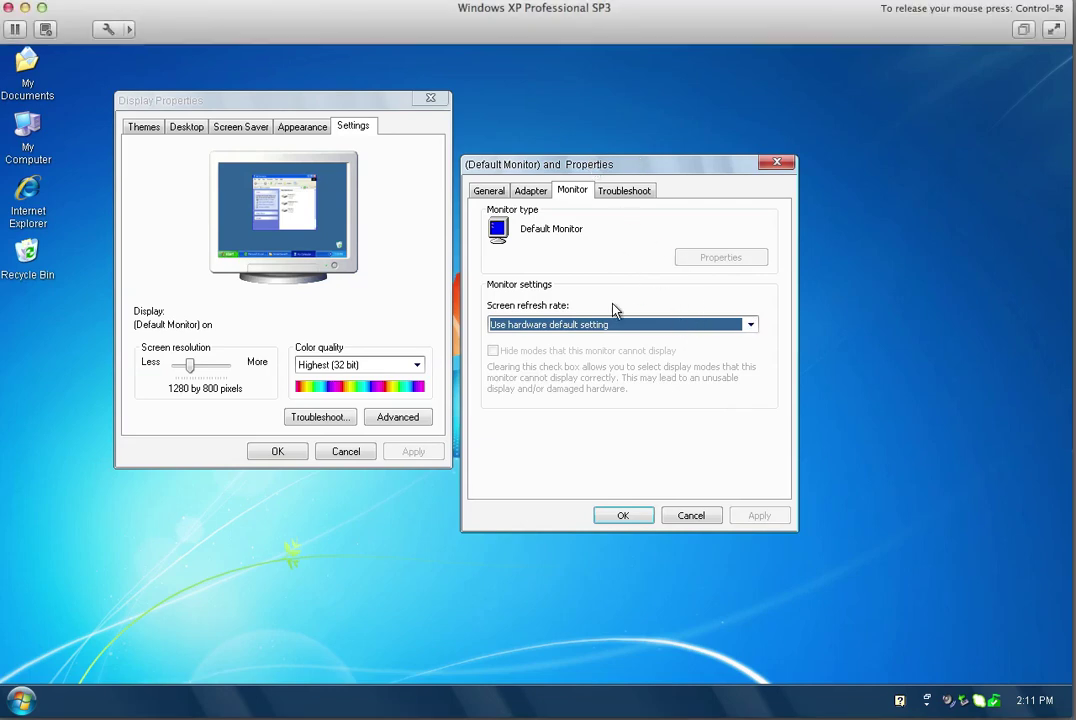
drag(557, 165, 551, 155)
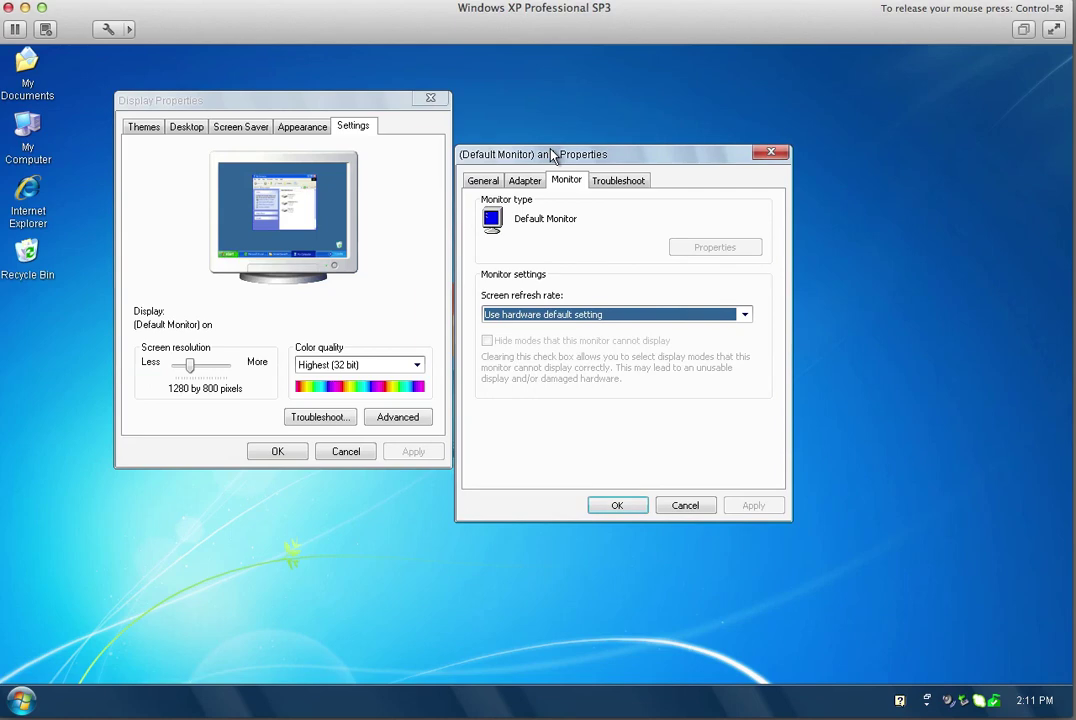
mouse_move(552, 155)
mouse_down()
mouse_move(533, 156)
mouse_move(558, 151)
mouse_up()
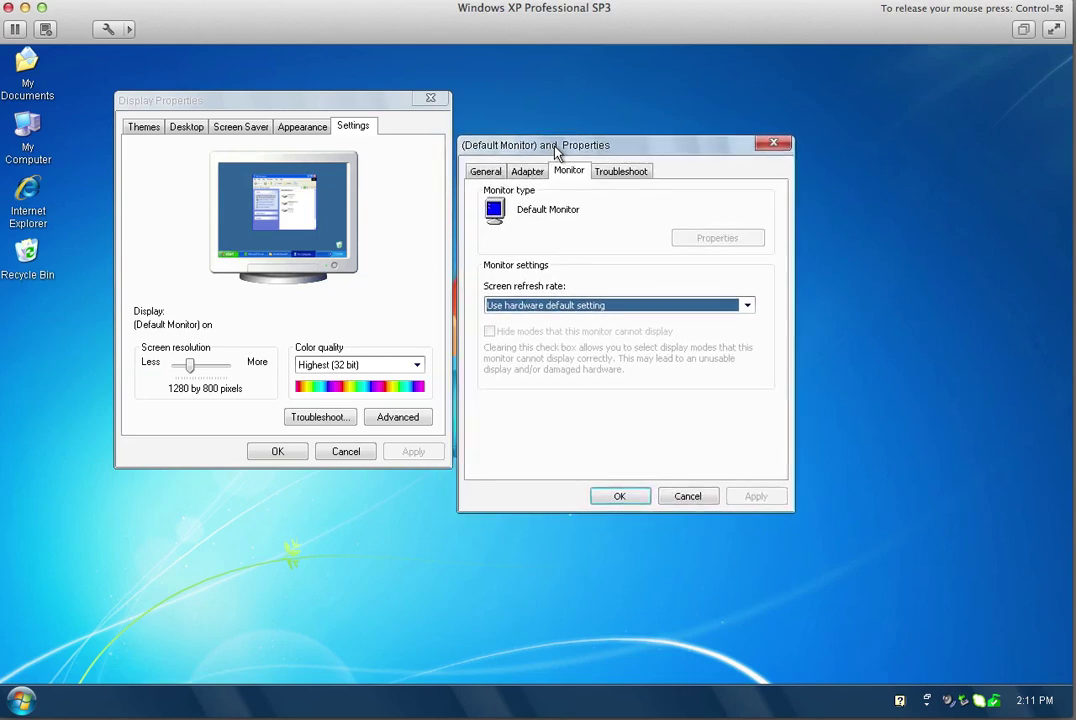
click(607, 306)
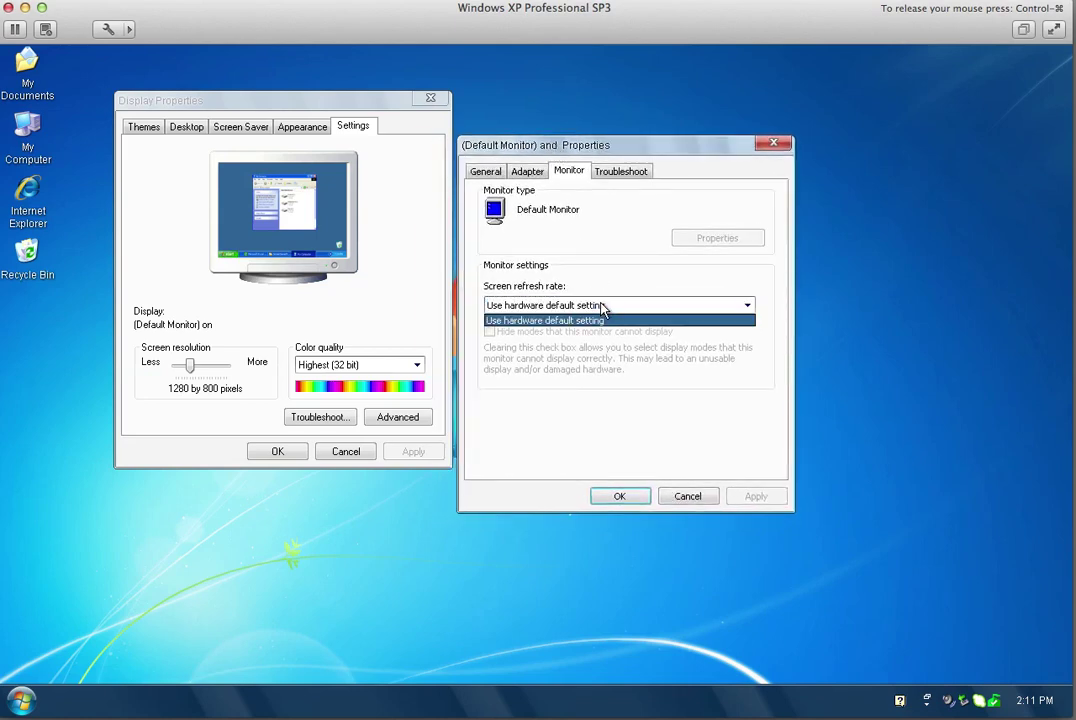
click(604, 303)
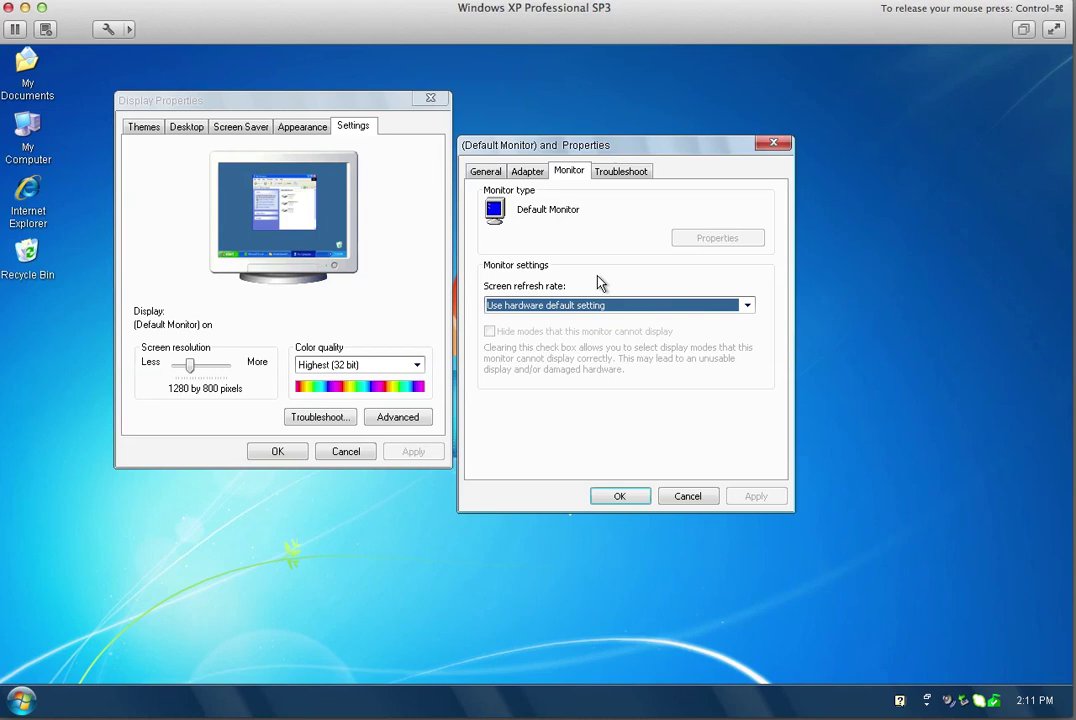
click(712, 499)
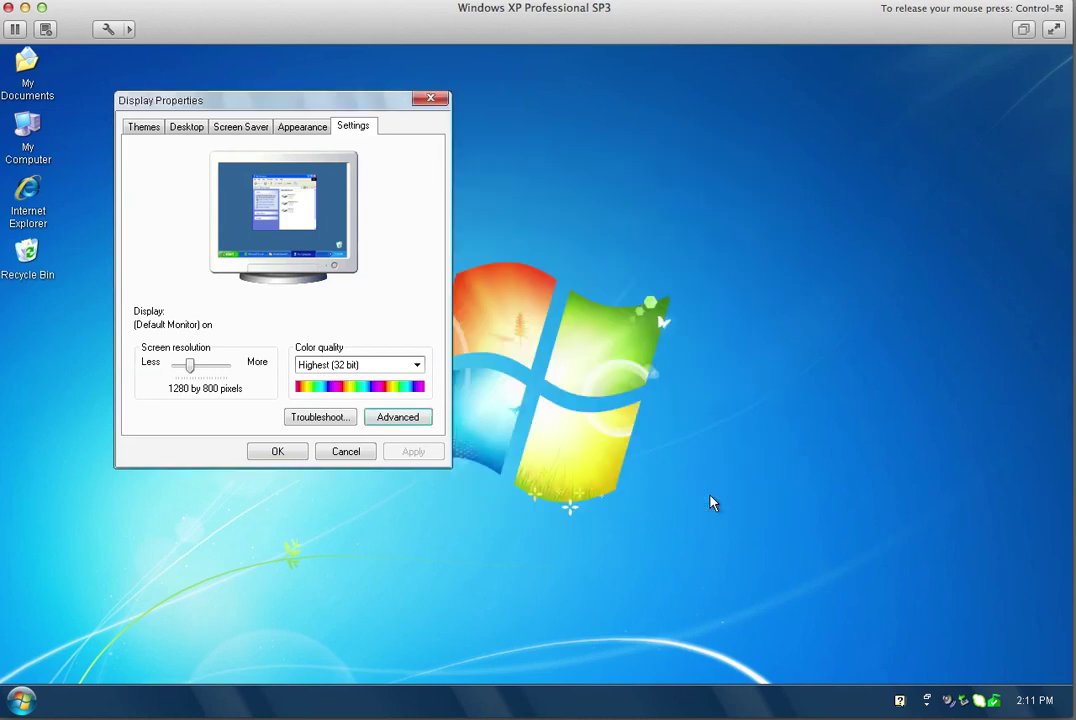
Raise the screen resolution to 2048 by 1536 pixels, then open a Mac Finder window.
drag(233, 103, 258, 98)
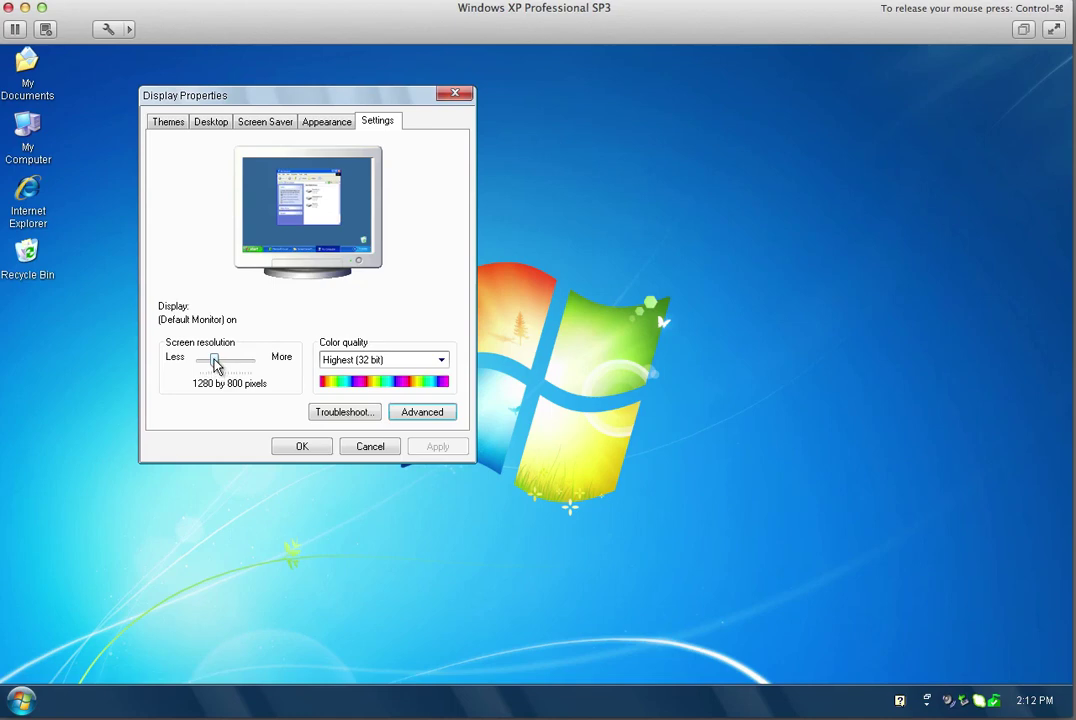
drag(215, 367, 279, 366)
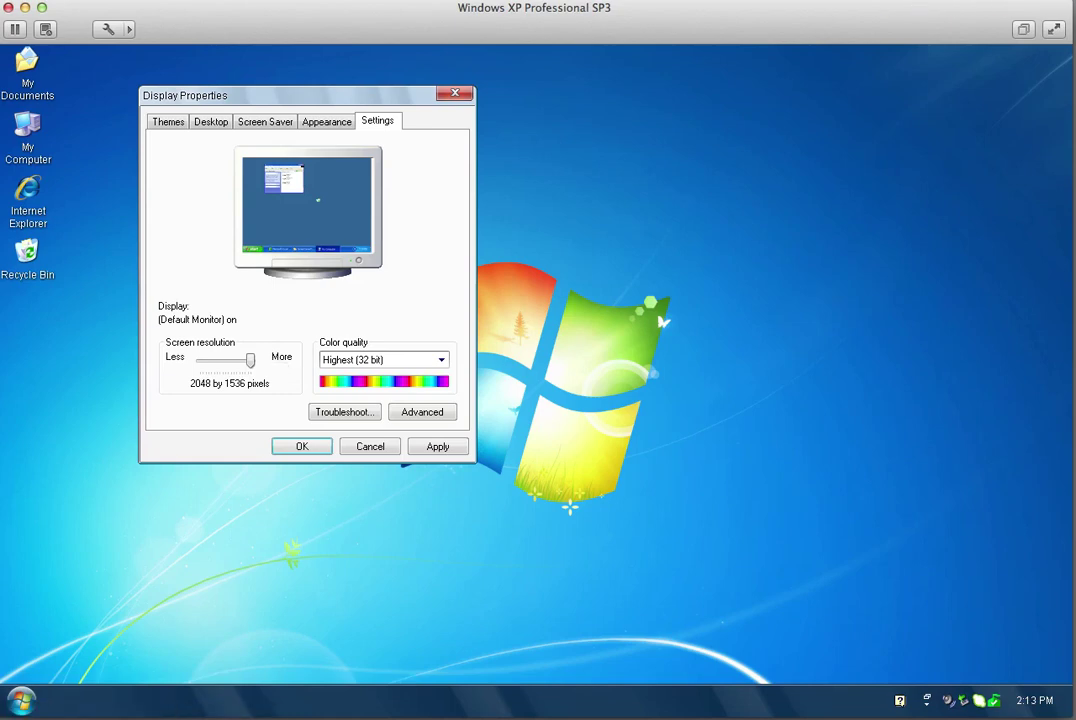
key(super+n)
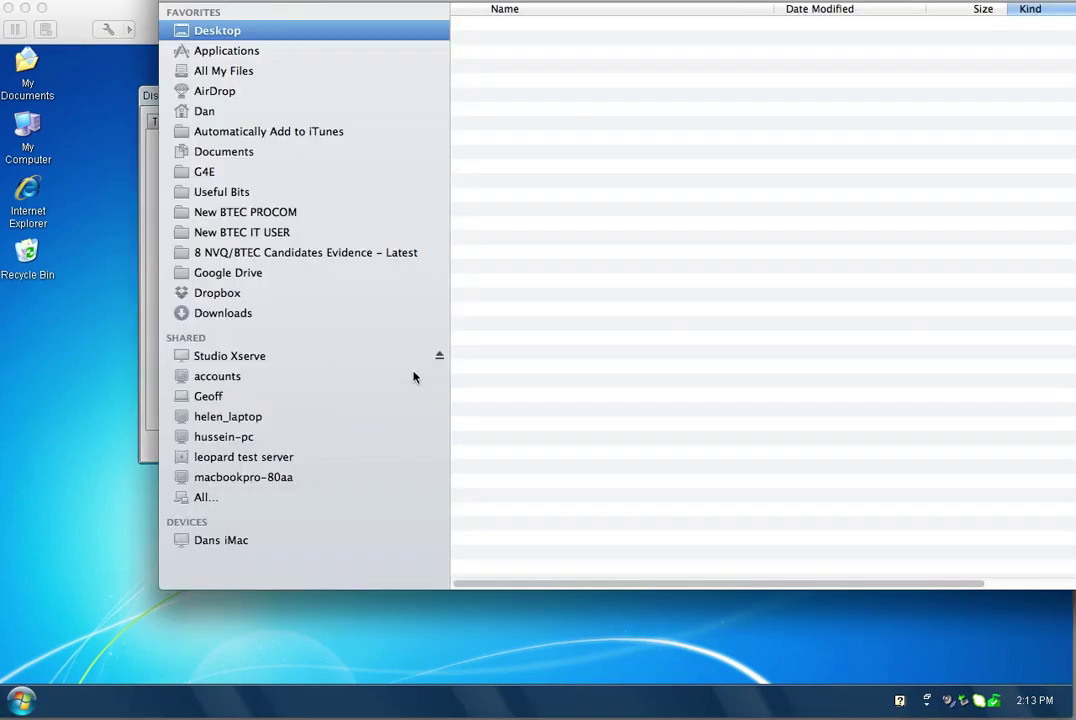
Select the first Desktop screenshot and preview it with Quick Look.
click(505, 27)
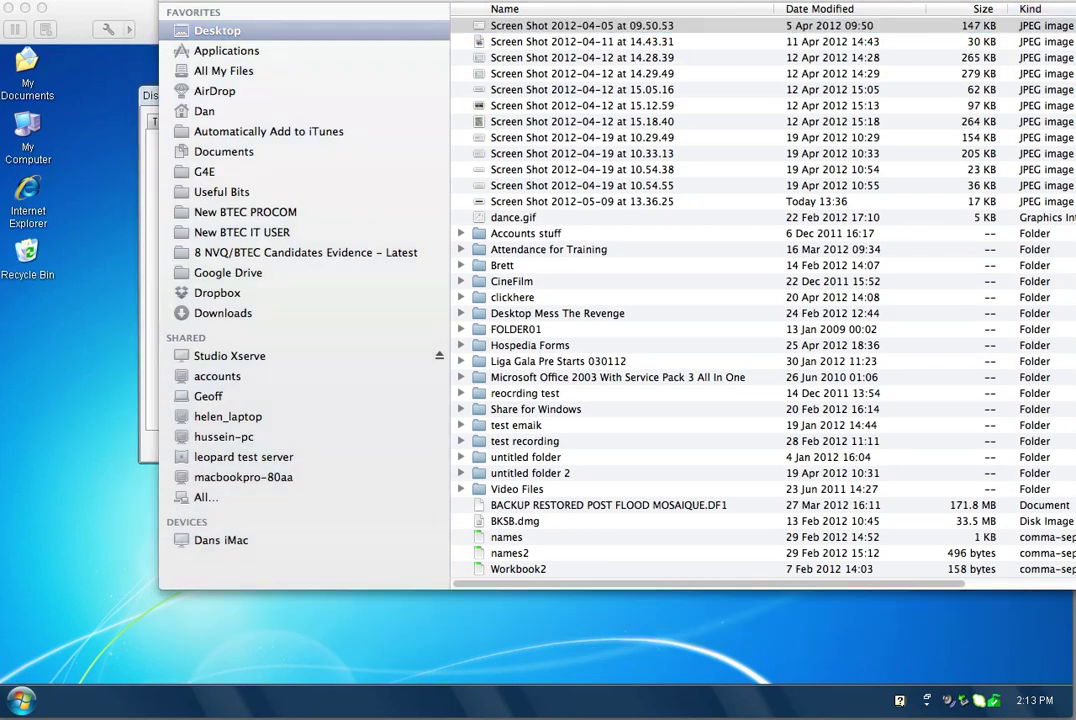
drag(194, 2, 300, 41)
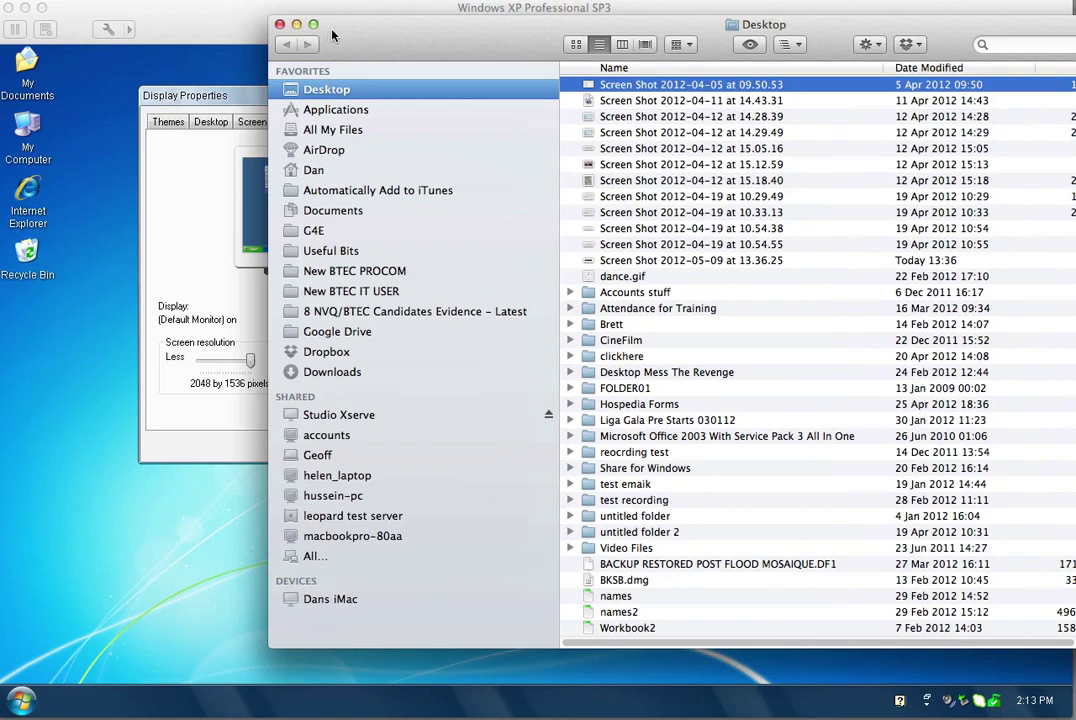
key(space)
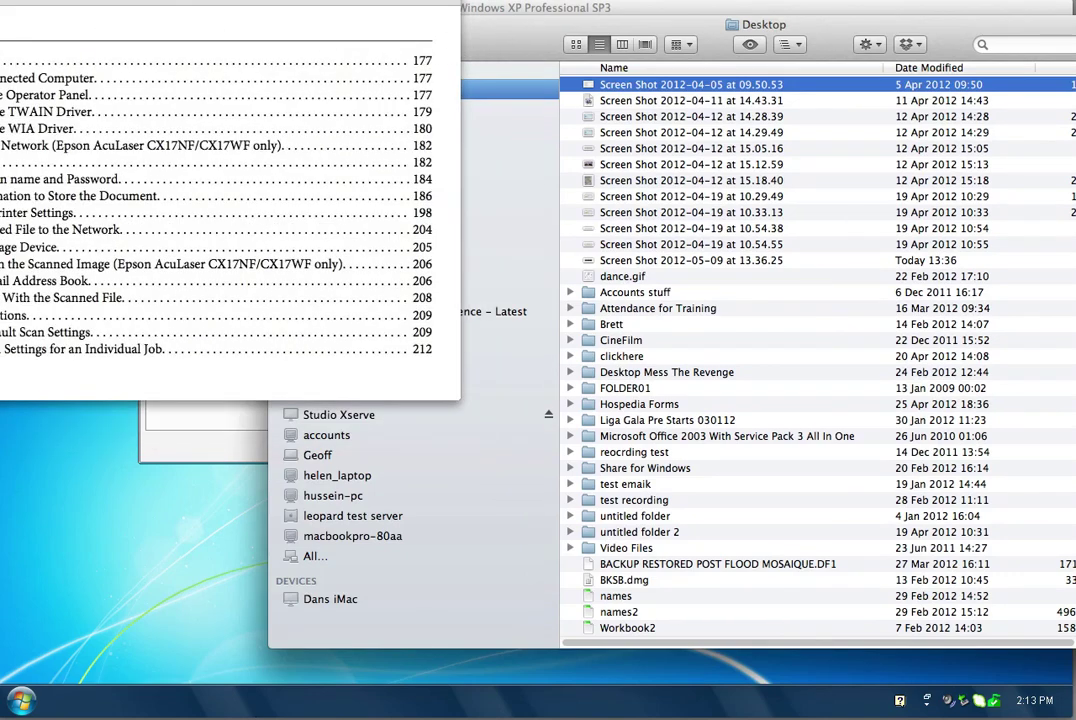
key(space)
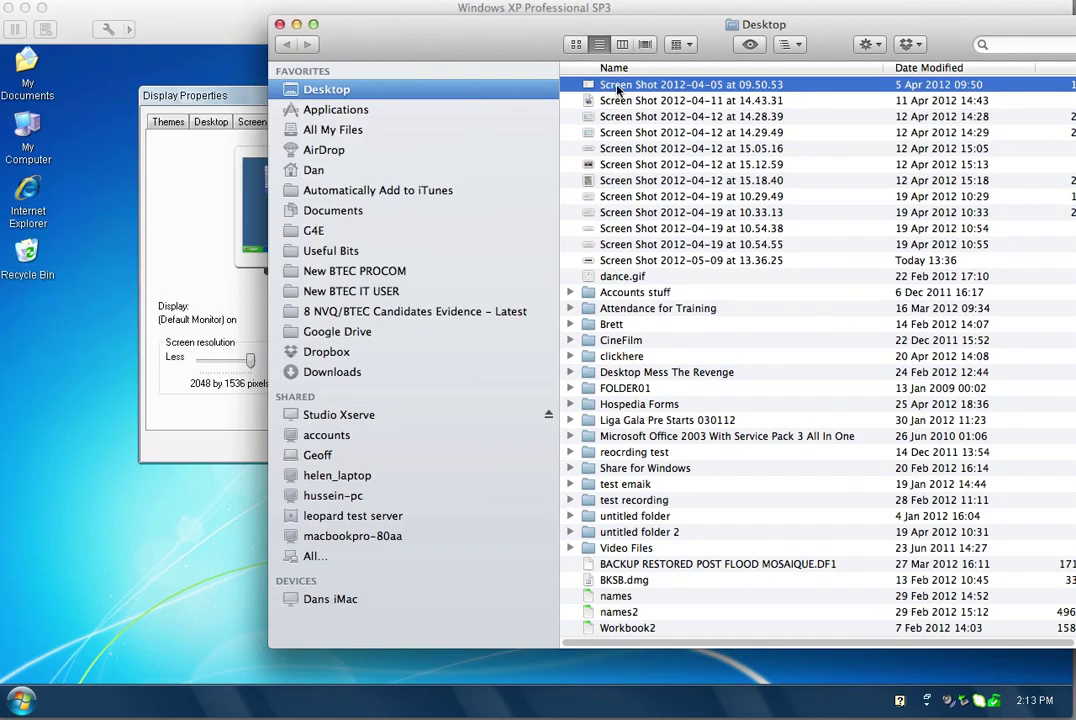
Sort the Desktop files by date and open 'Screen Shot 2012-05-09 at 13.36.25' in Preview.
click(935, 67)
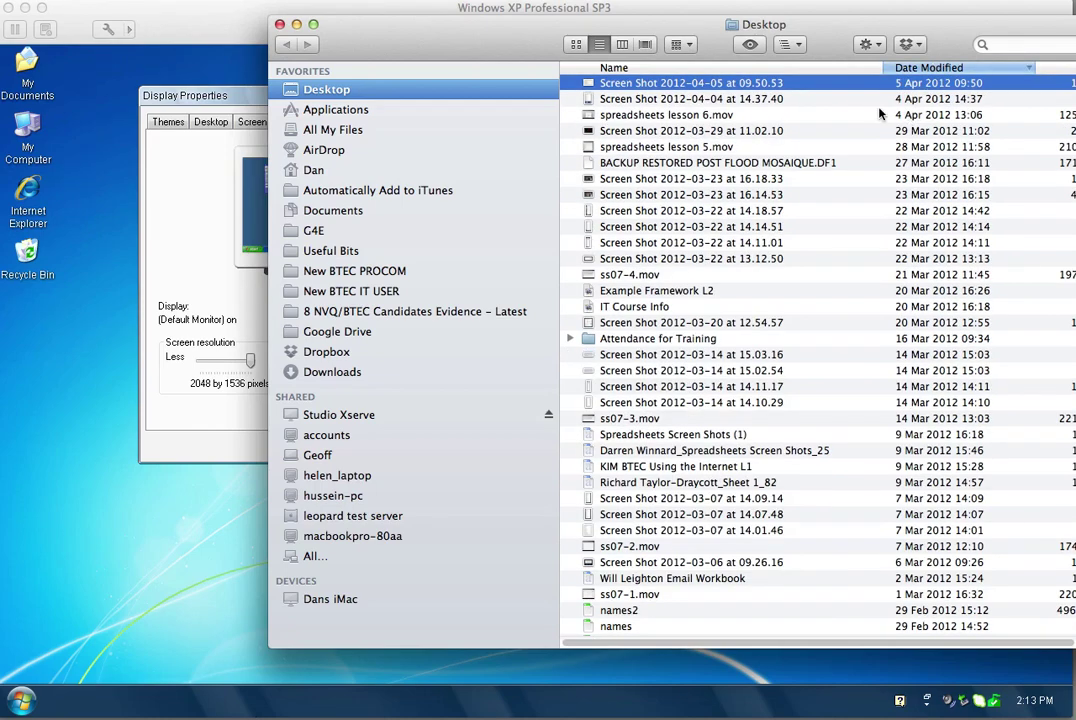
key(space)
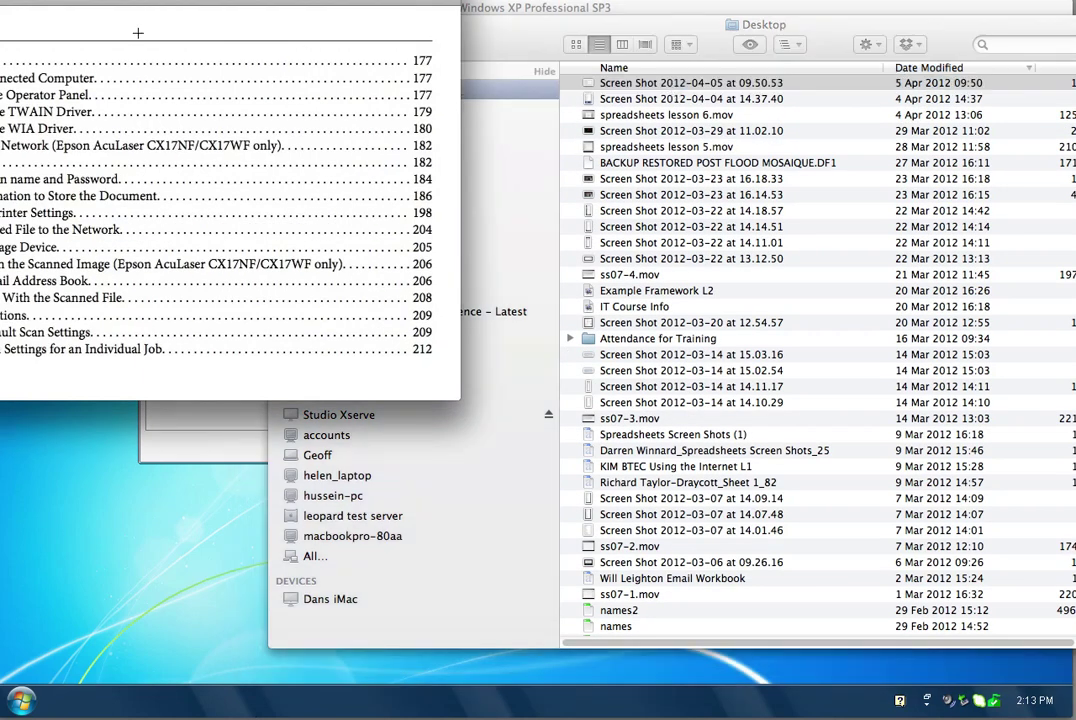
key(space)
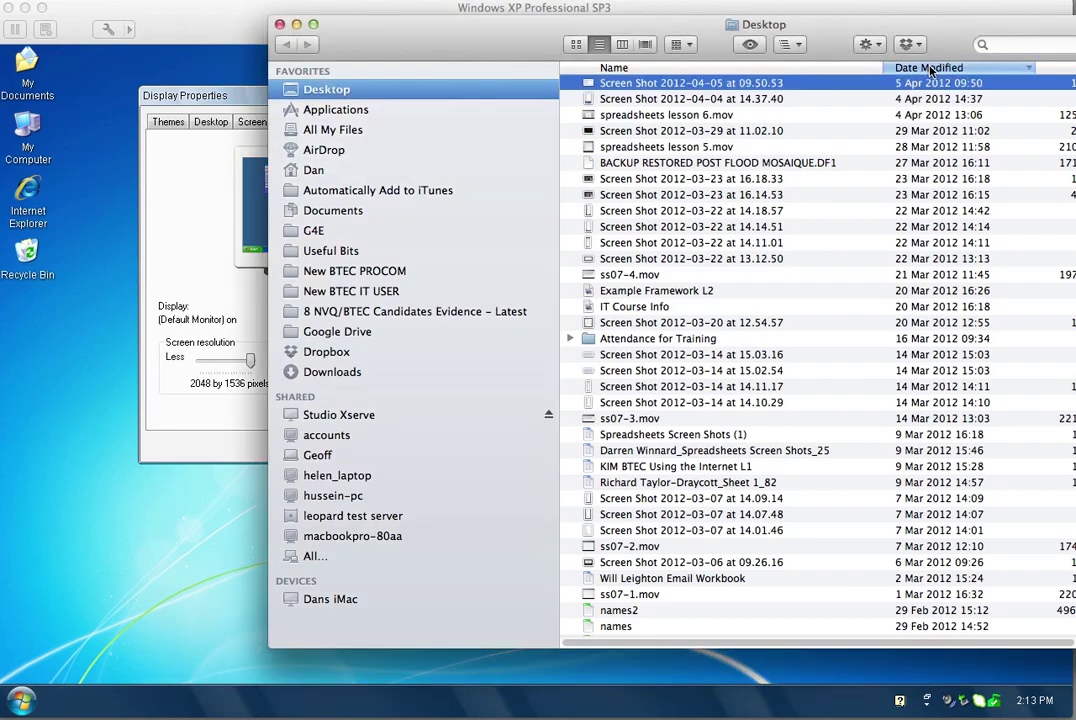
click(930, 67)
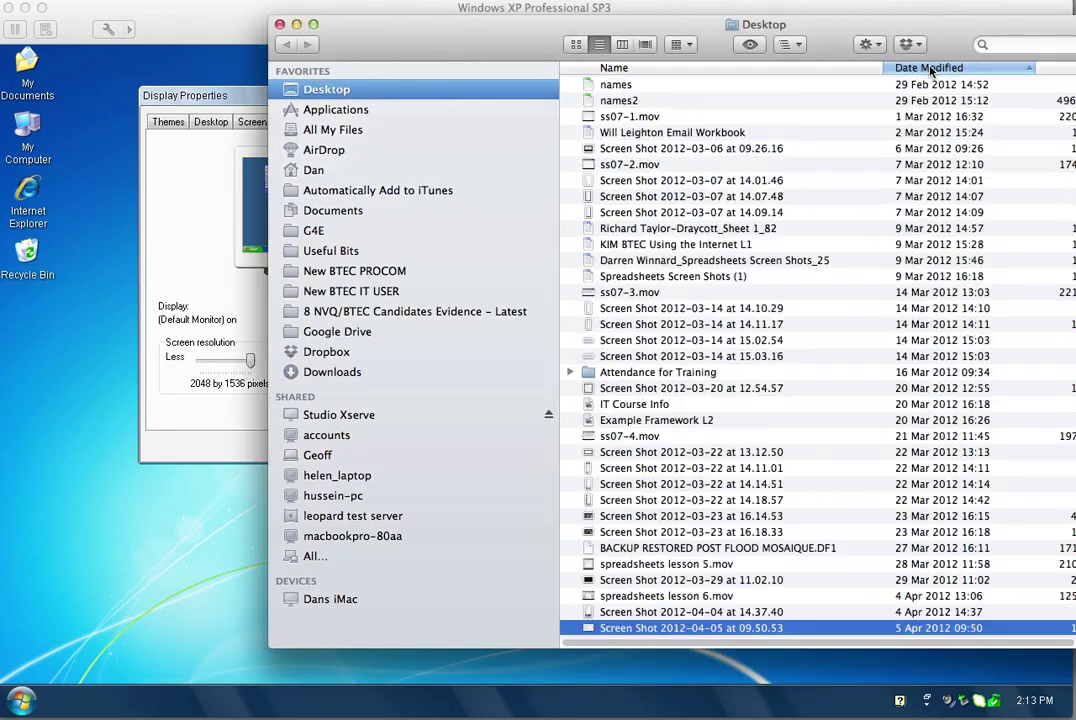
scroll(913, 120, up, 5)
scroll(913, 120, up, 10)
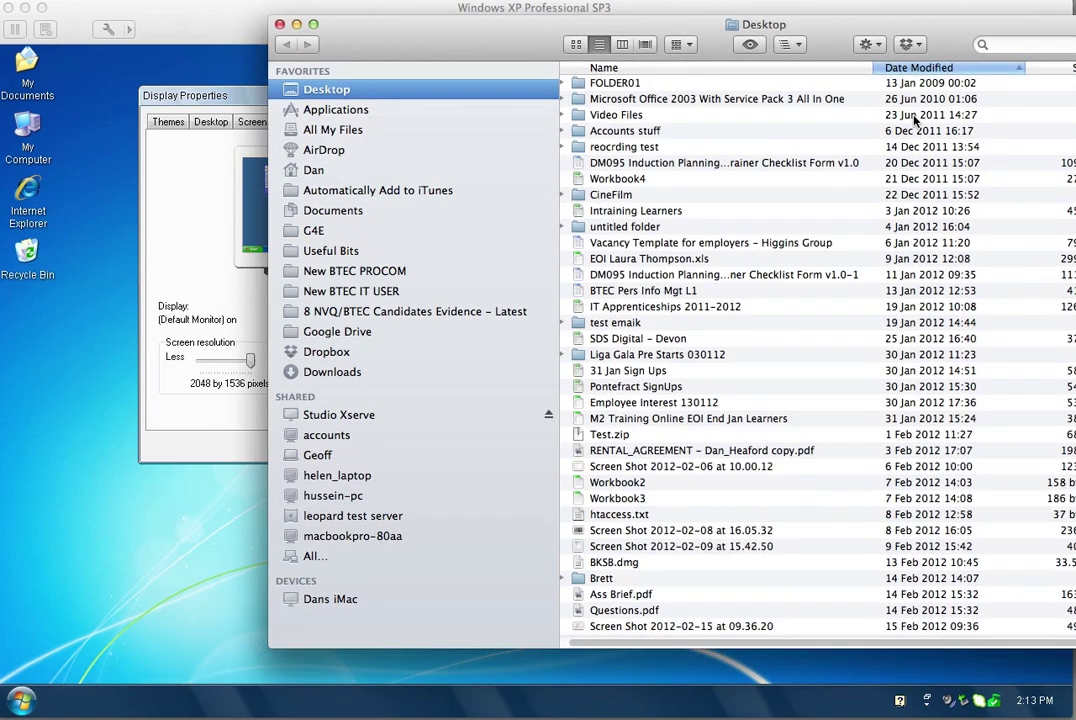
scroll(913, 120, down, 15)
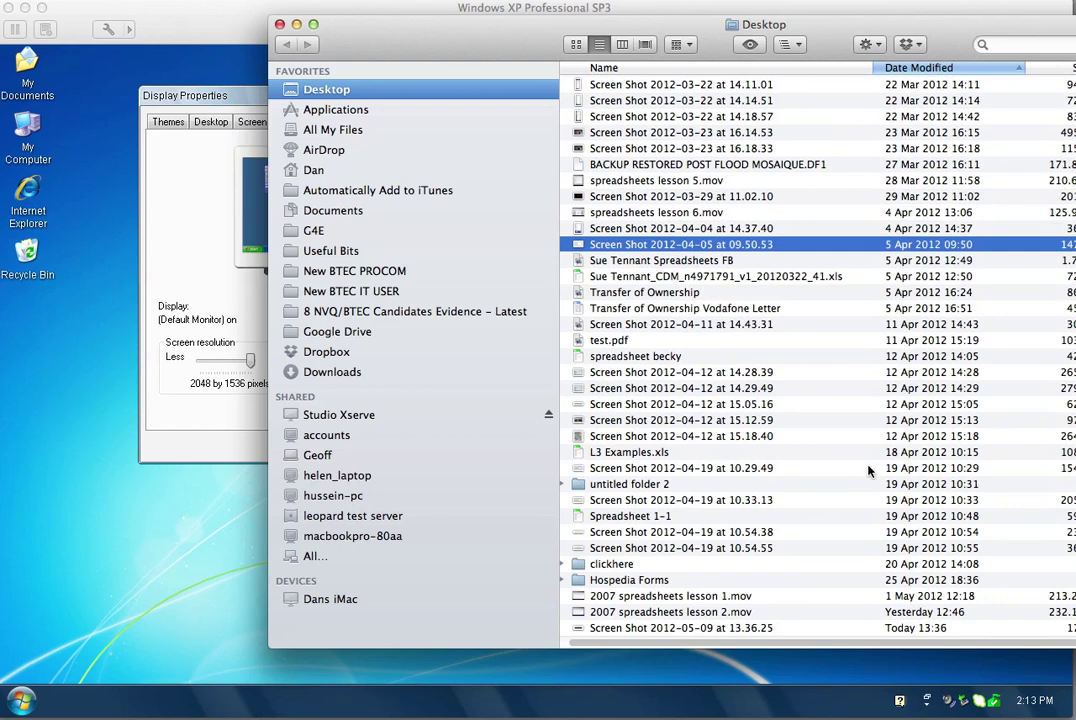
click(720, 628)
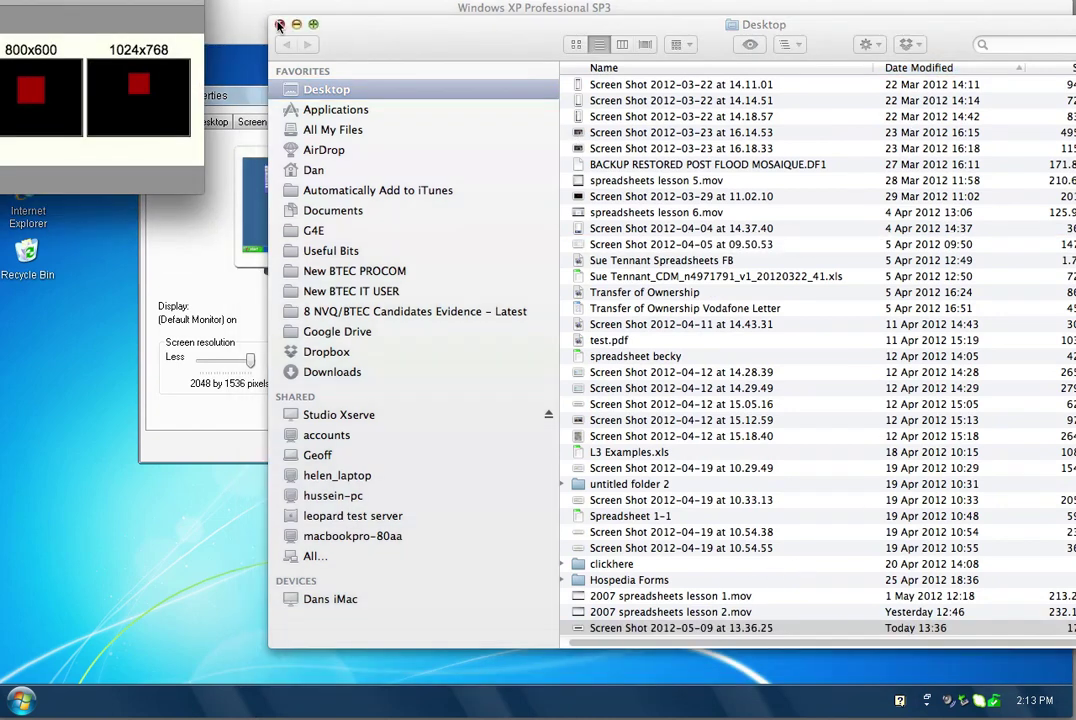
key(super+w)
drag(500, 90, 796, 195)
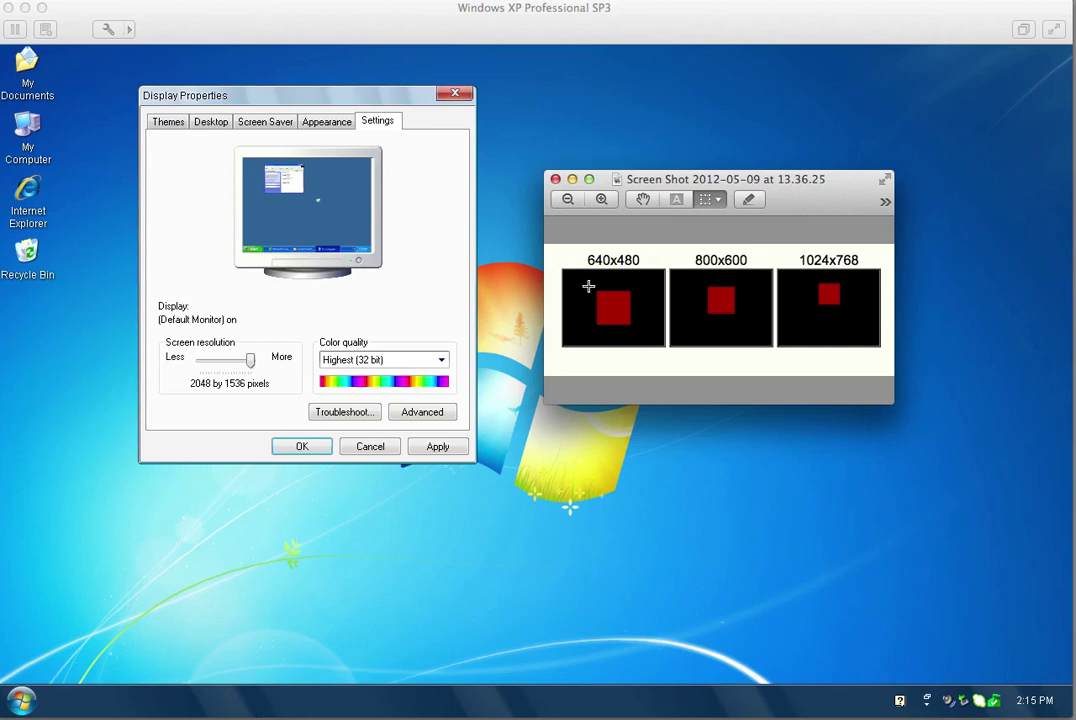
Set the screen resolution slider to 800 by 600 pixels and apply it with OK.
drag(250, 361, 183, 367)
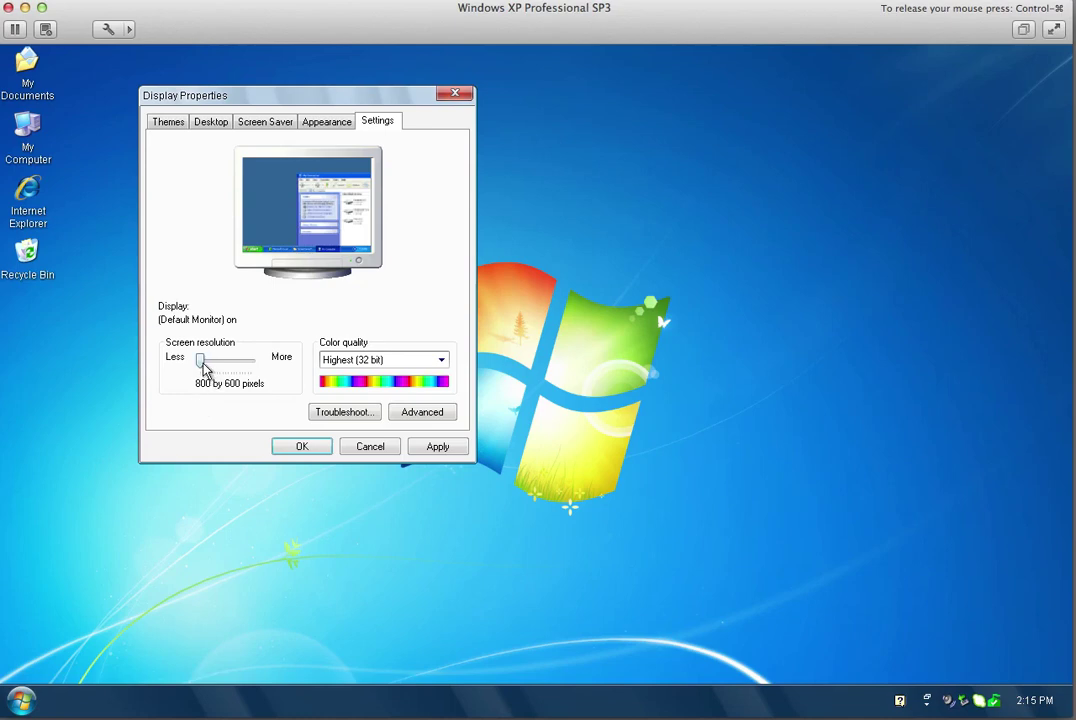
drag(202, 364, 280, 369)
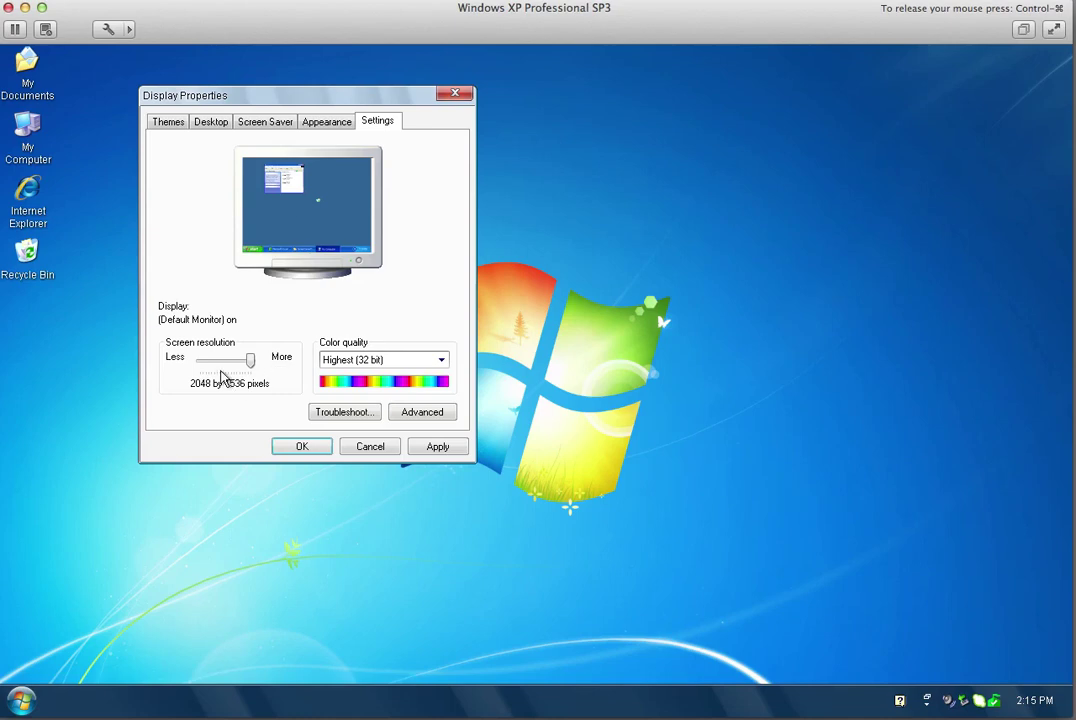
click(216, 367)
click(238, 367)
drag(238, 367, 194, 367)
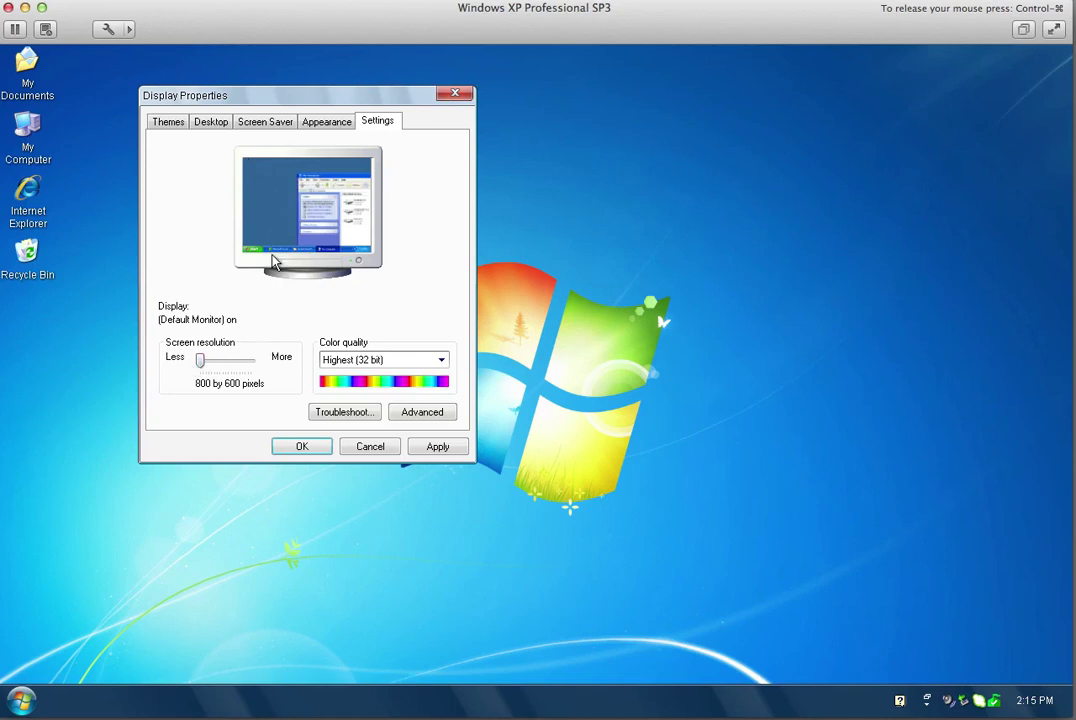
click(303, 447)
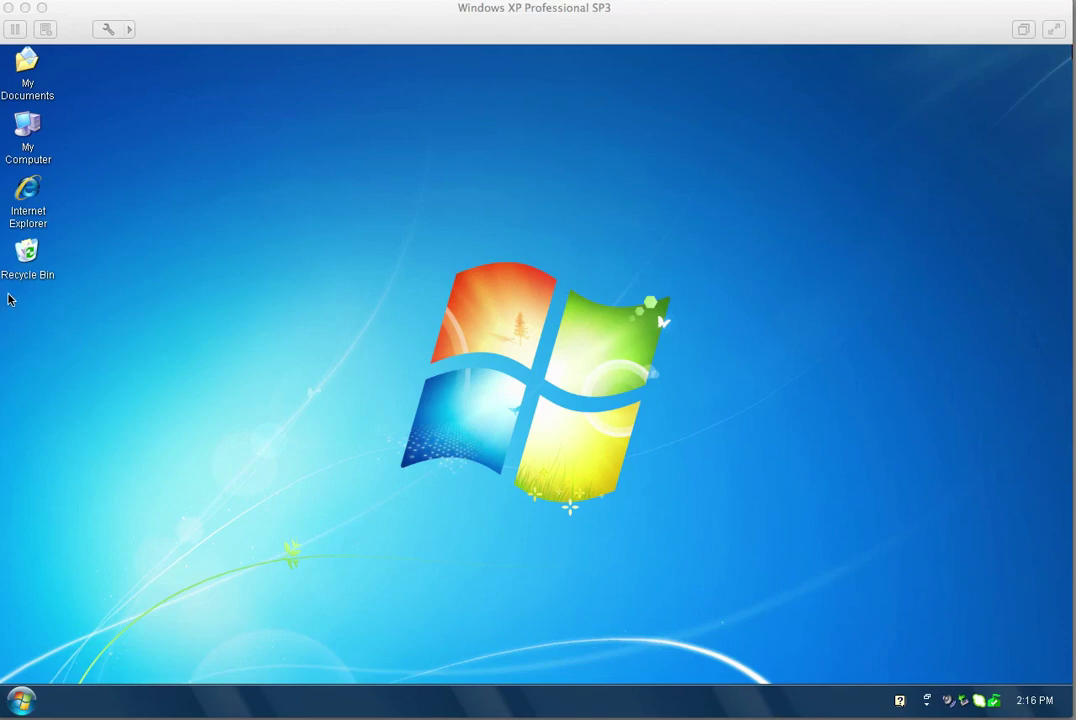
Switch from the Windows virtual machine over to the Mac desktop.
key(ctrl+Right)
Create a desktop folder named 'New Folder' and move it beneath the Recycle Bin icon.
right_click(225, 300)
key(ctrl+Left)
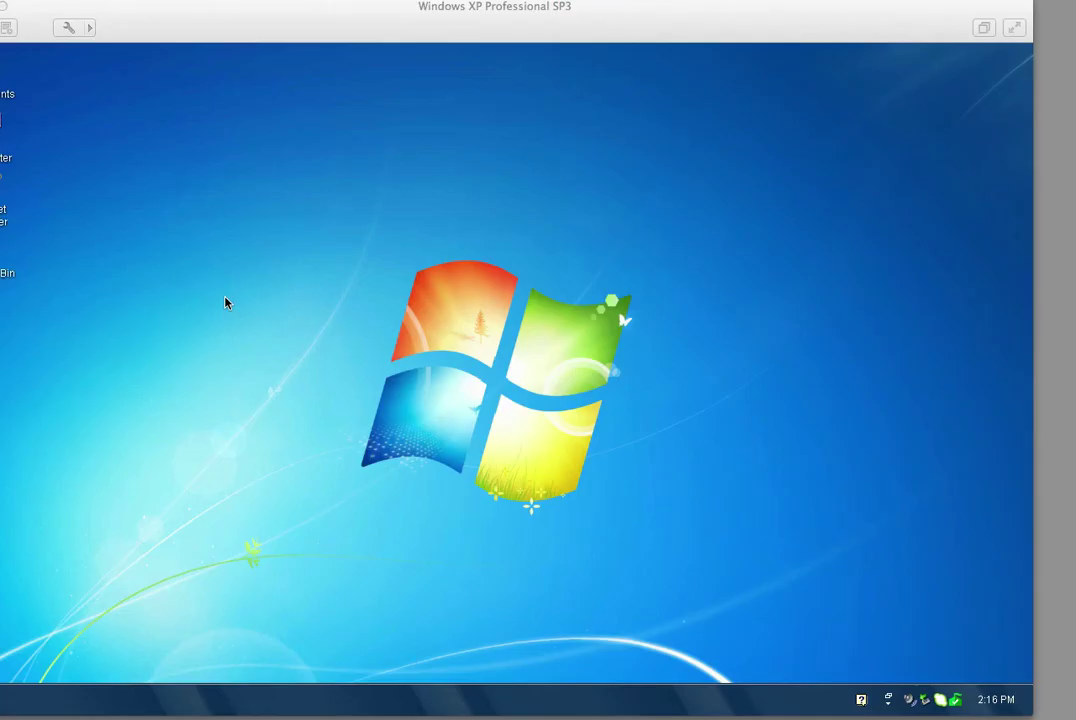
right_click(243, 295)
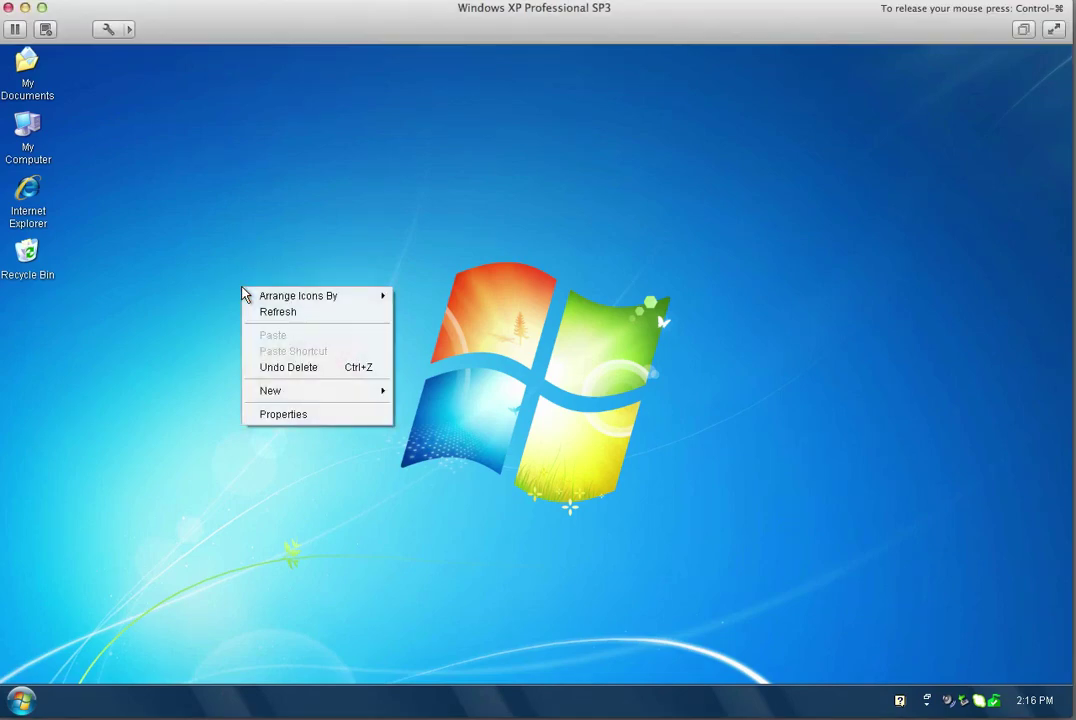
mouse_move(348, 391)
click(427, 392)
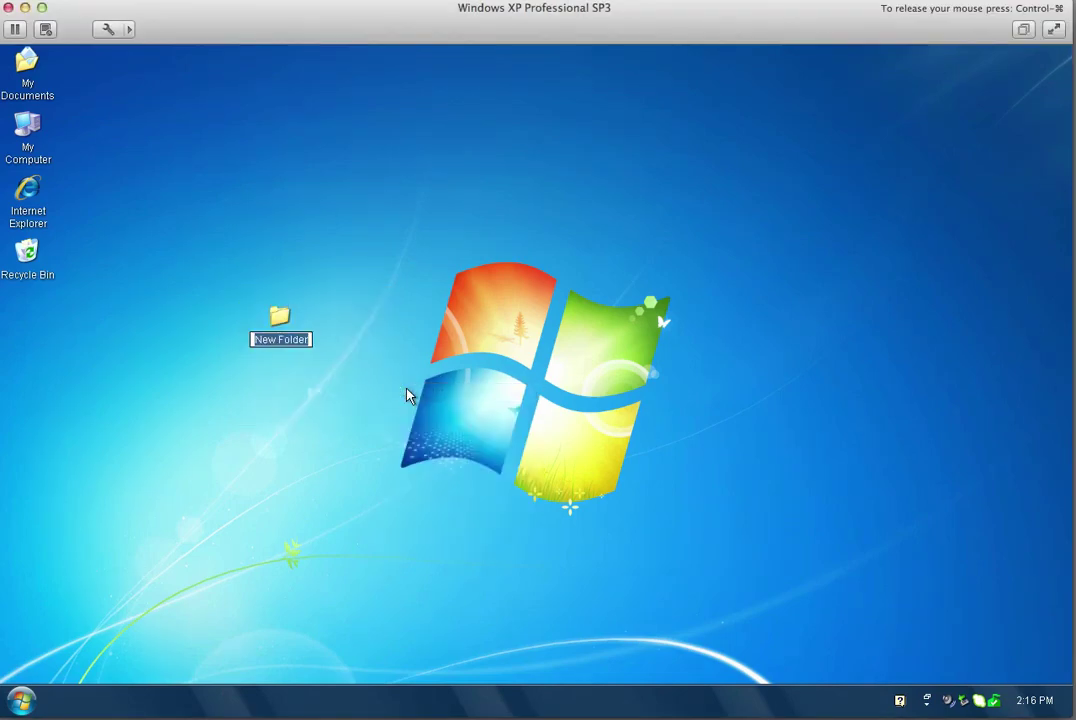
key(Return)
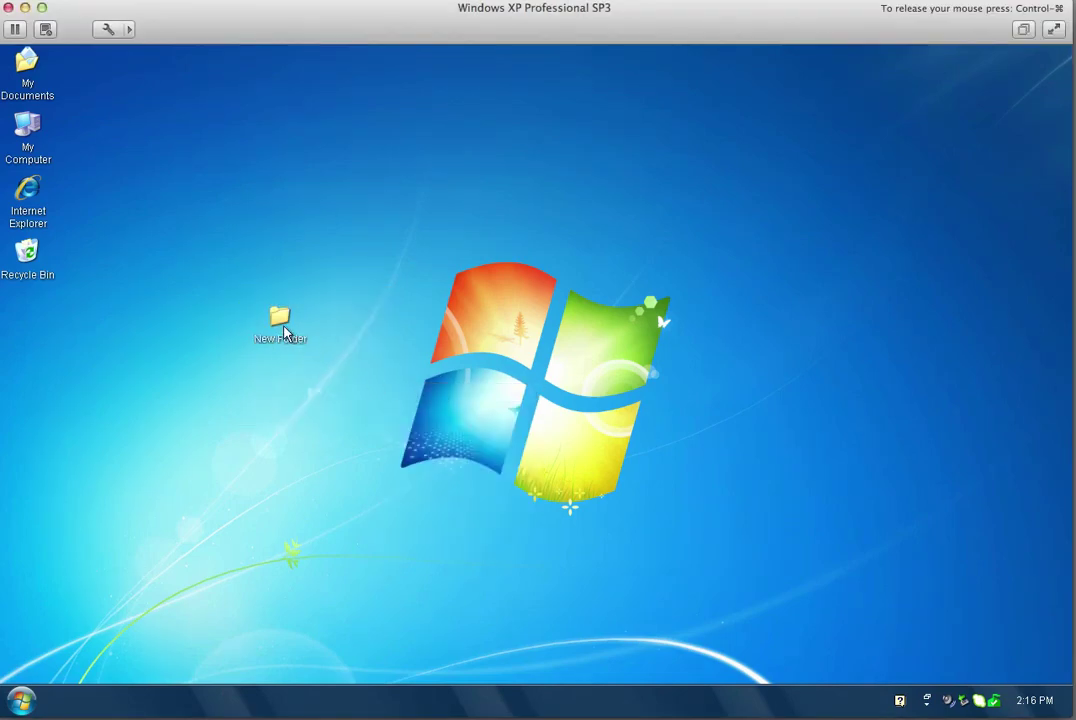
drag(281, 322, 30, 312)
click(230, 312)
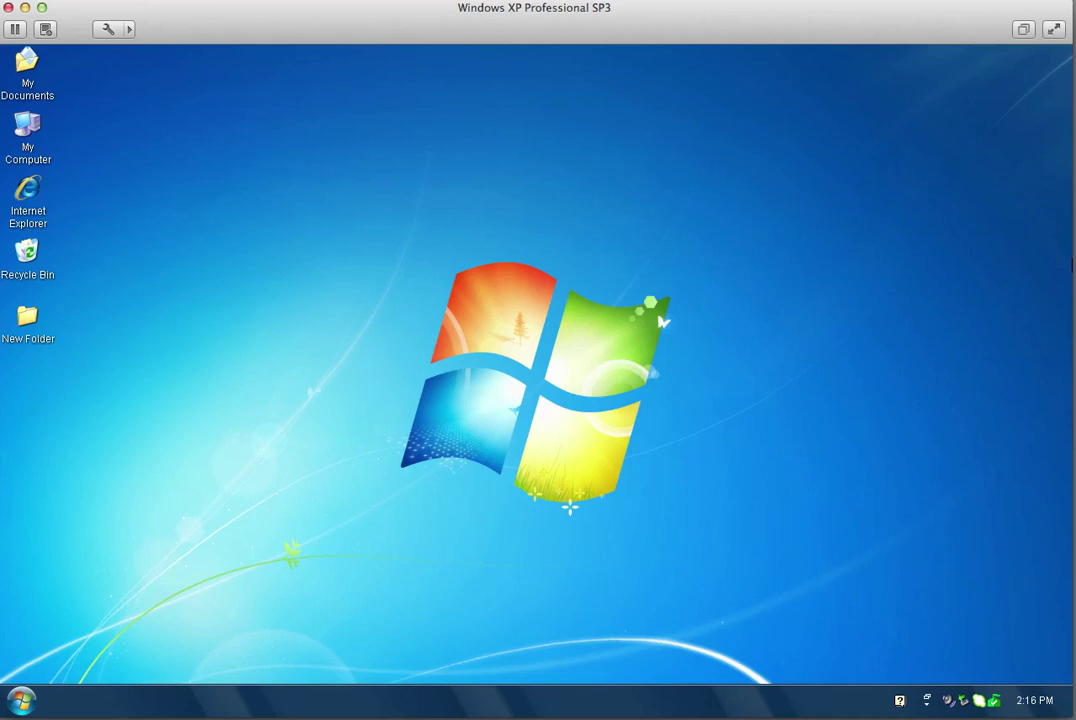
click(1071, 265)
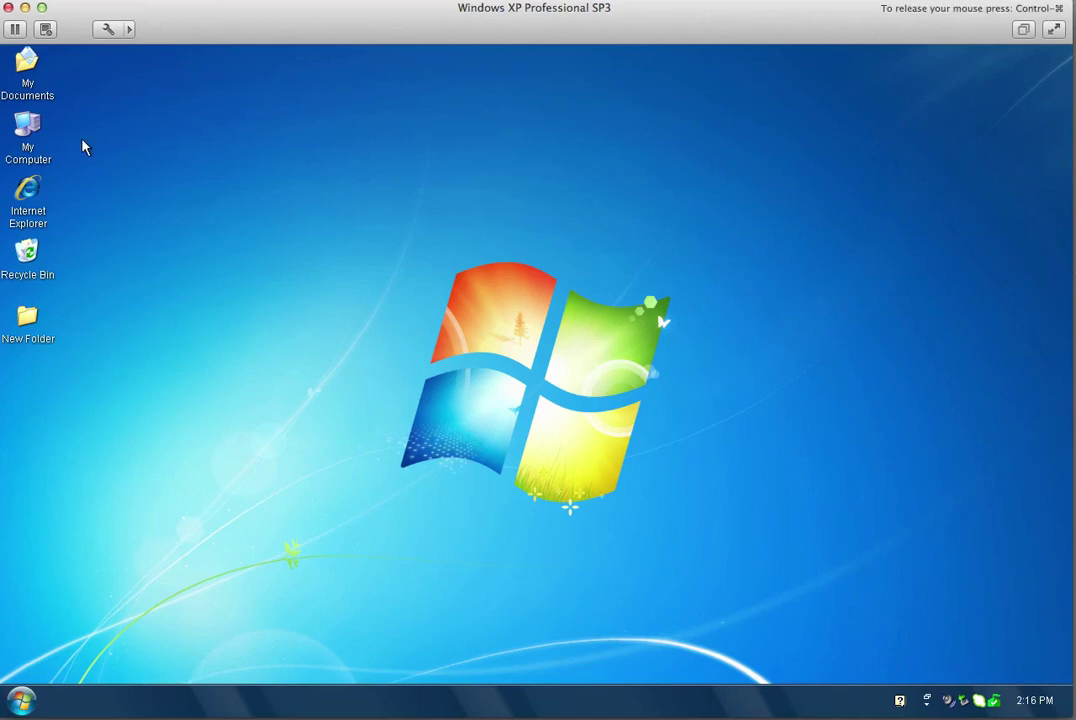
Open My Computer's System Properties and launch Device Manager from the Hardware tab.
right_click(26, 130)
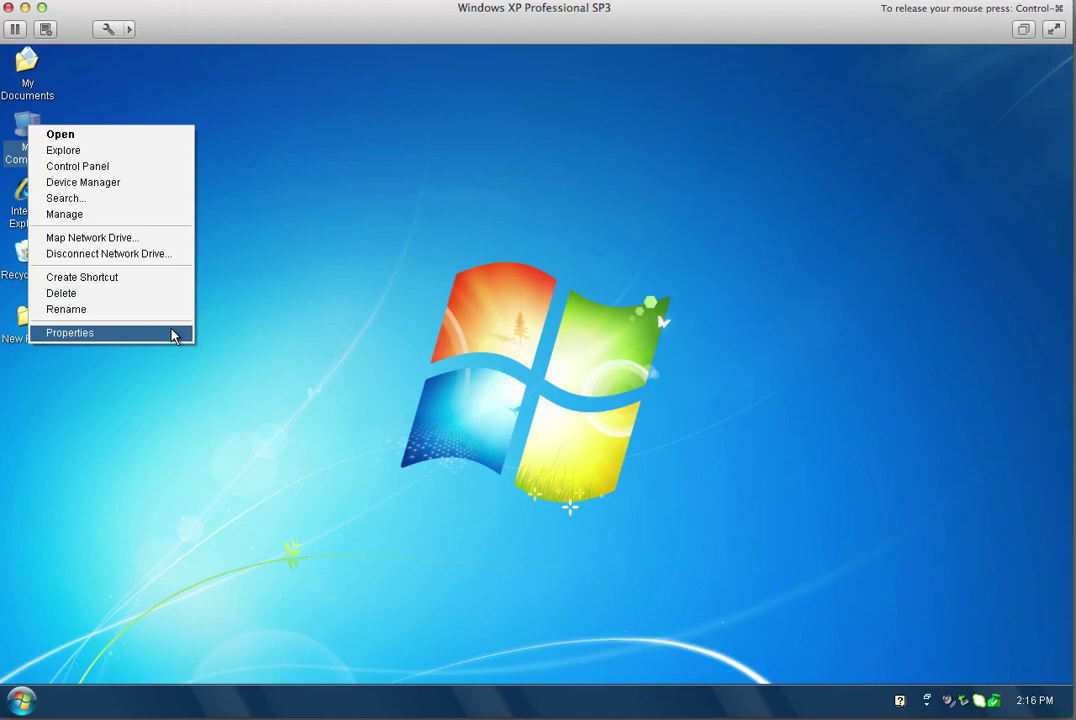
click(173, 334)
drag(150, 91, 213, 93)
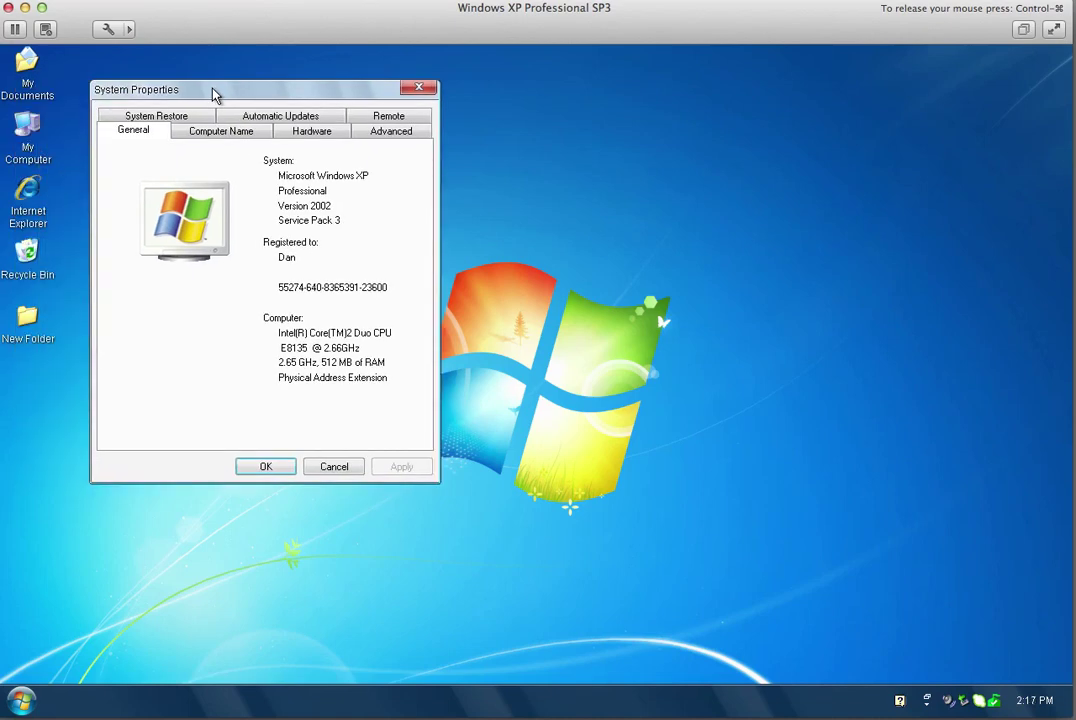
click(330, 136)
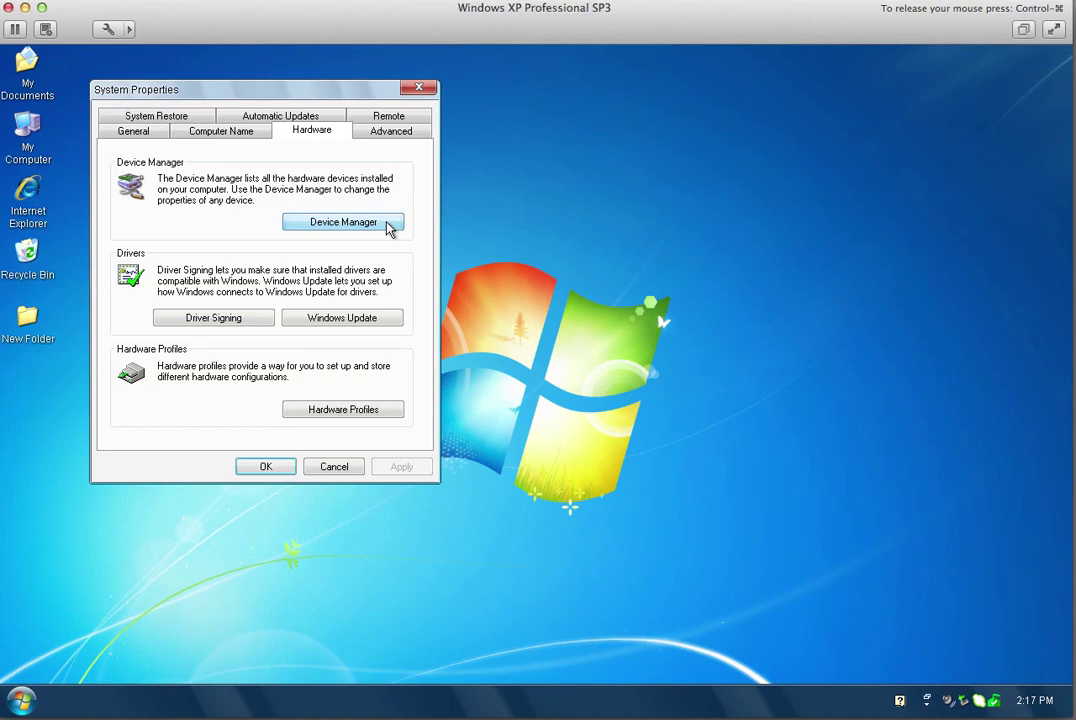
click(389, 228)
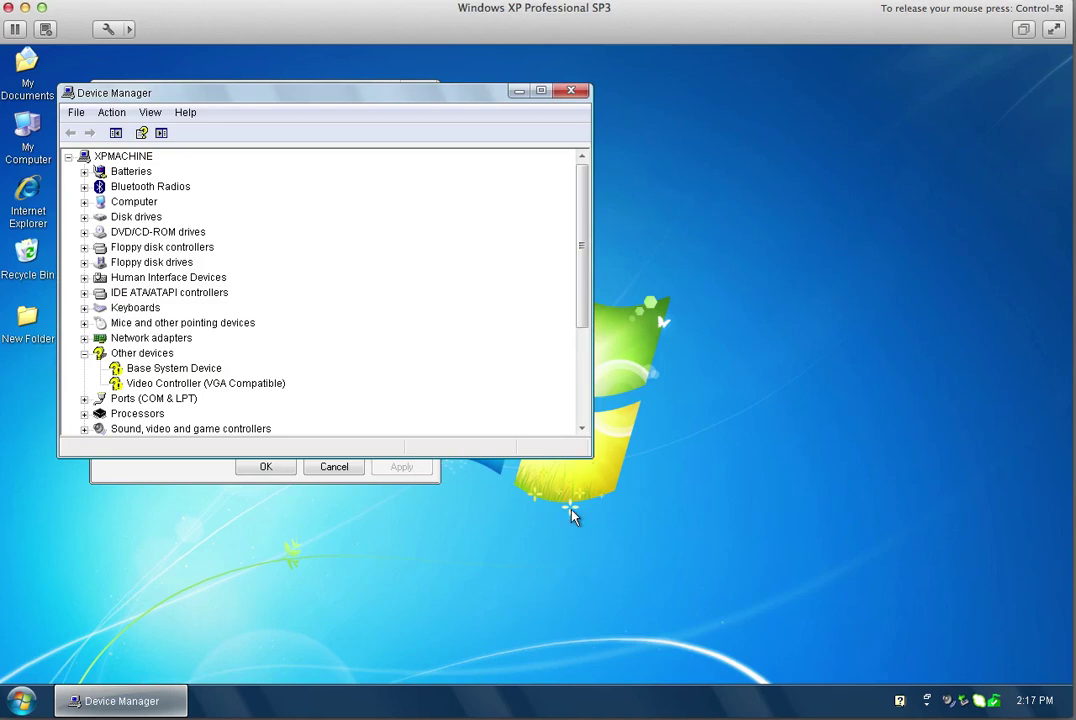
Enlarge the Device Manager window and shift it right so the USB controllers show.
drag(590, 456, 612, 620)
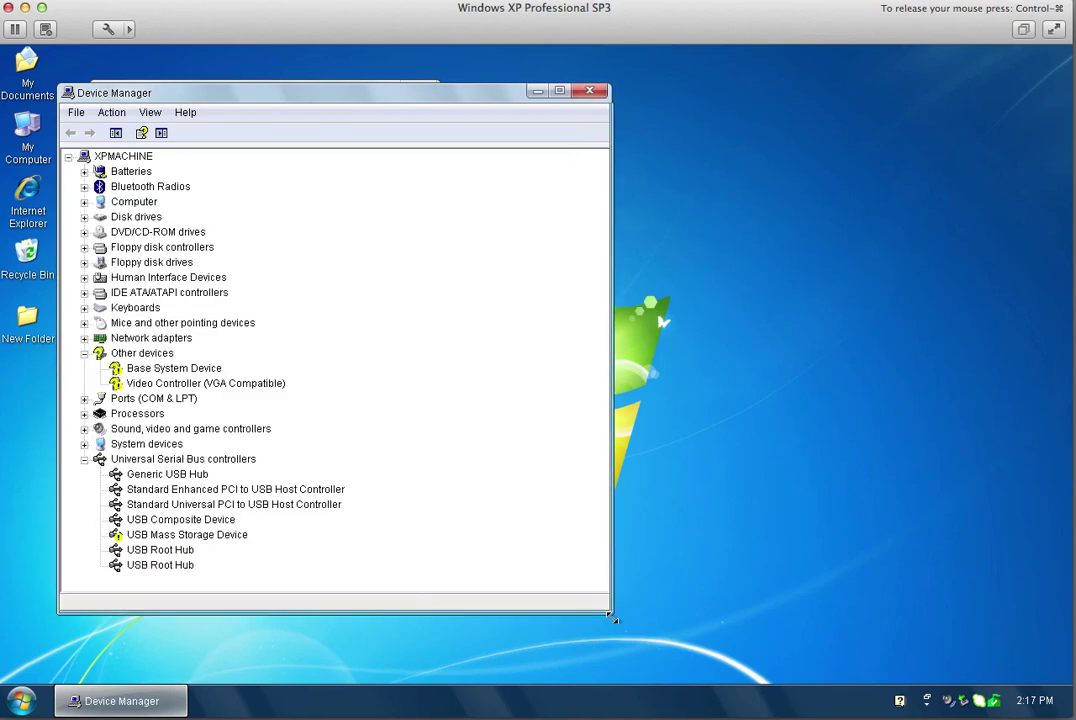
drag(272, 92, 432, 83)
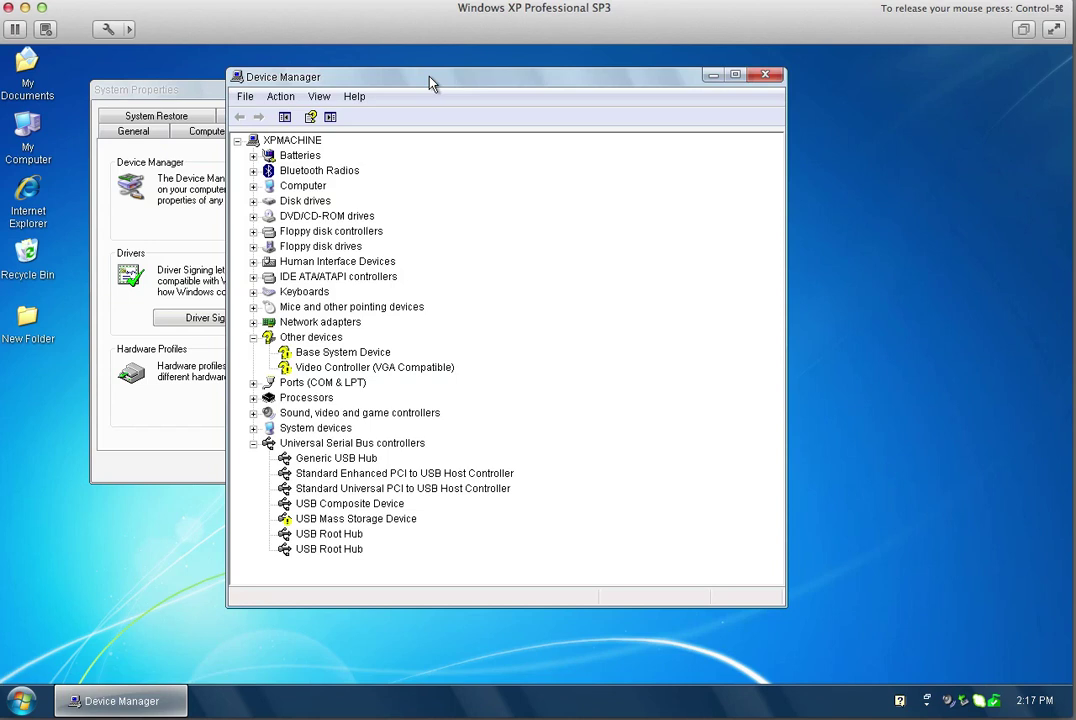
Expand Keyboards and Mice and other pointing devices, and briefly open Network adapters.
click(254, 292)
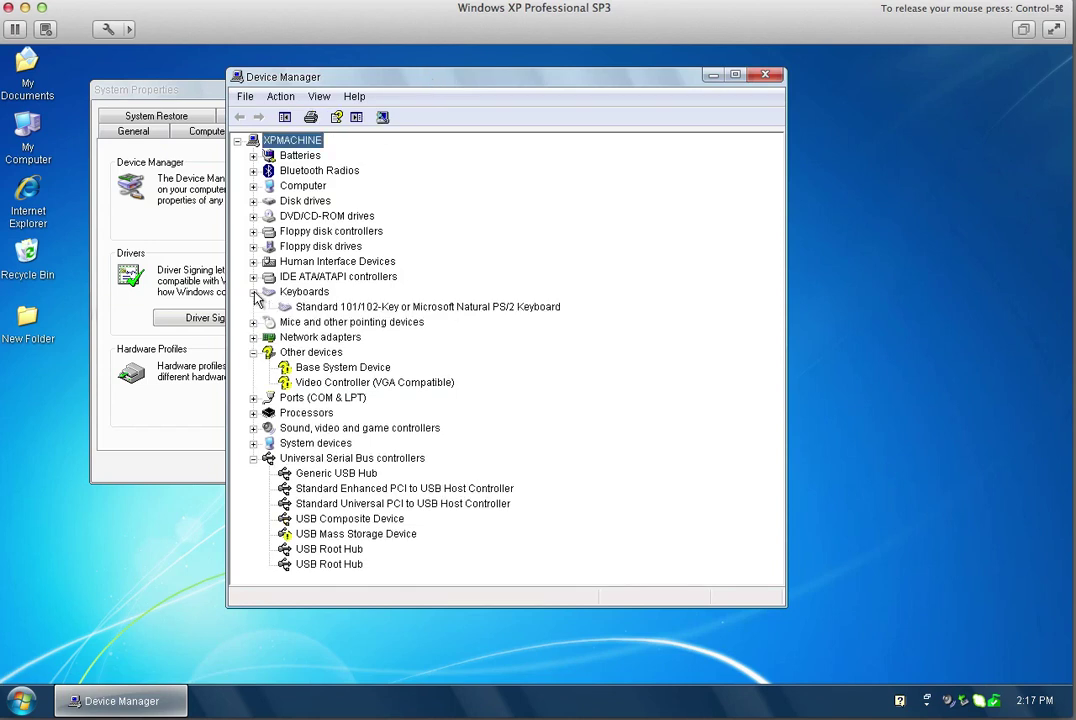
click(253, 322)
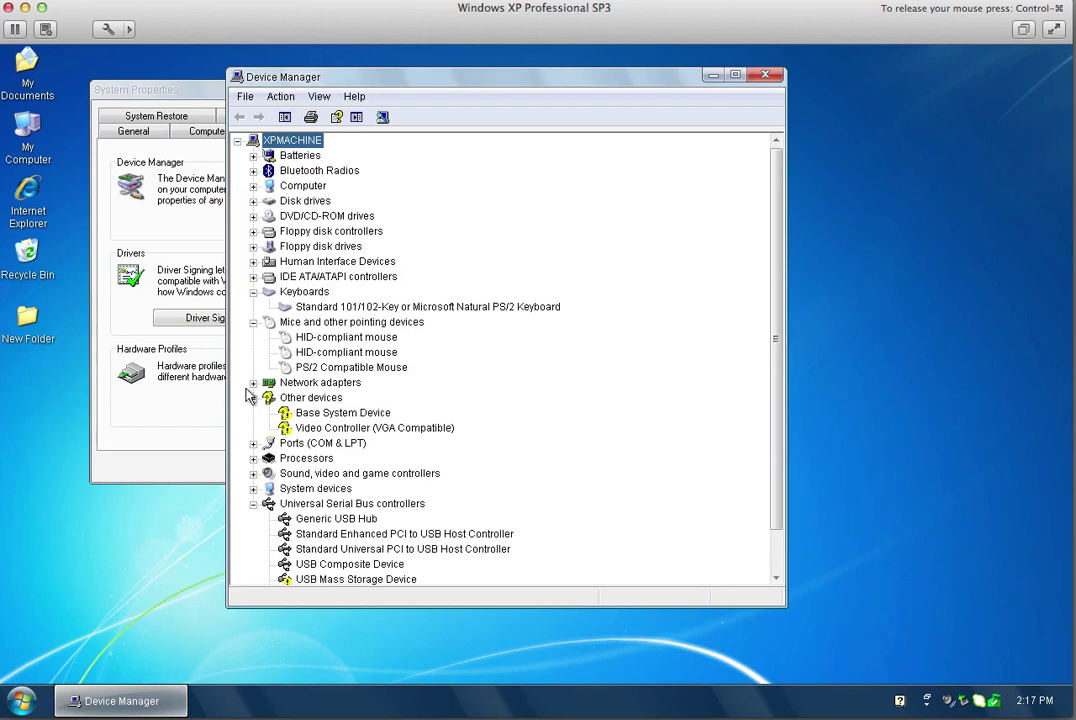
click(253, 383)
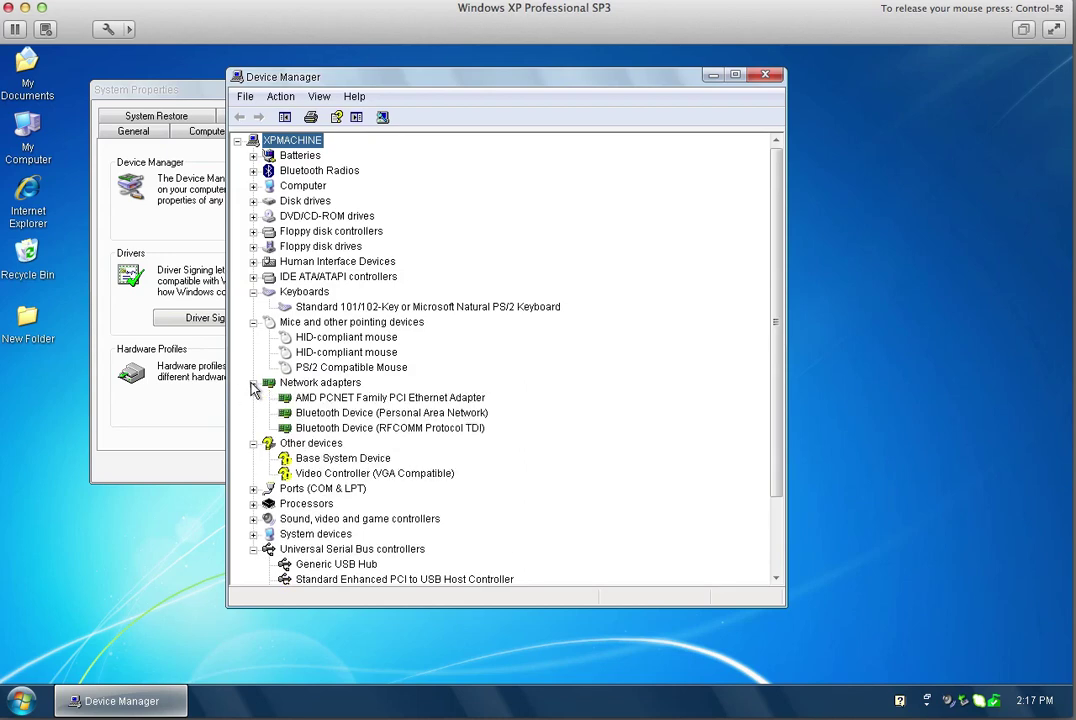
click(253, 383)
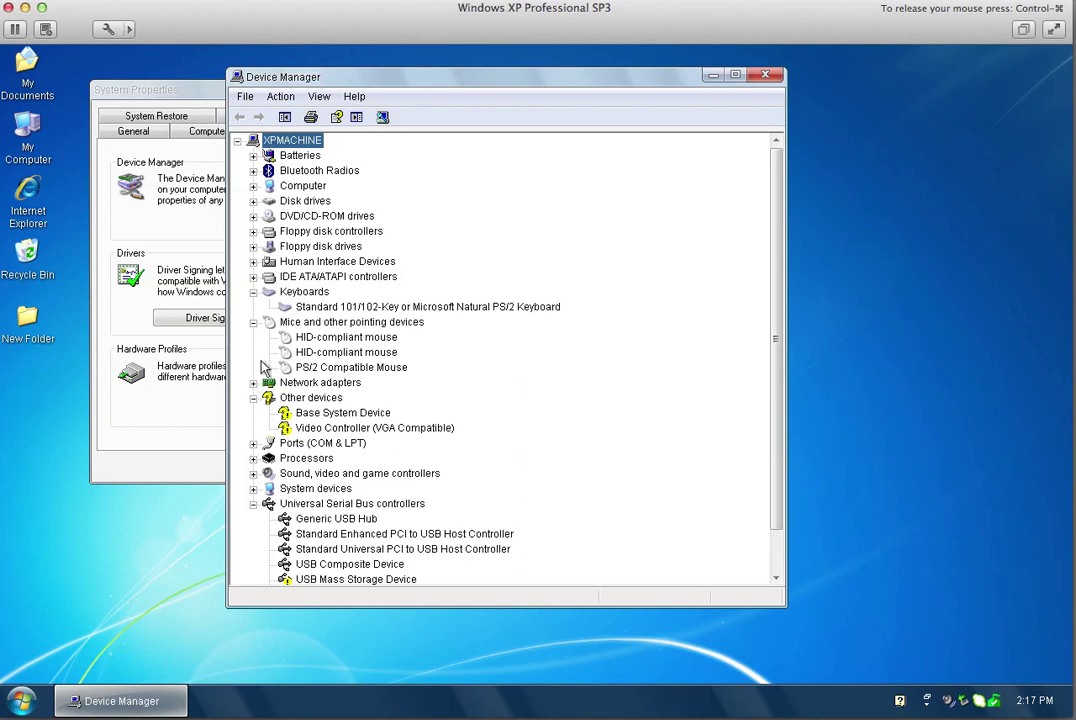
Briefly expand and collapse Floppy disk controllers, Floppy disk drives and Processors.
click(253, 231)
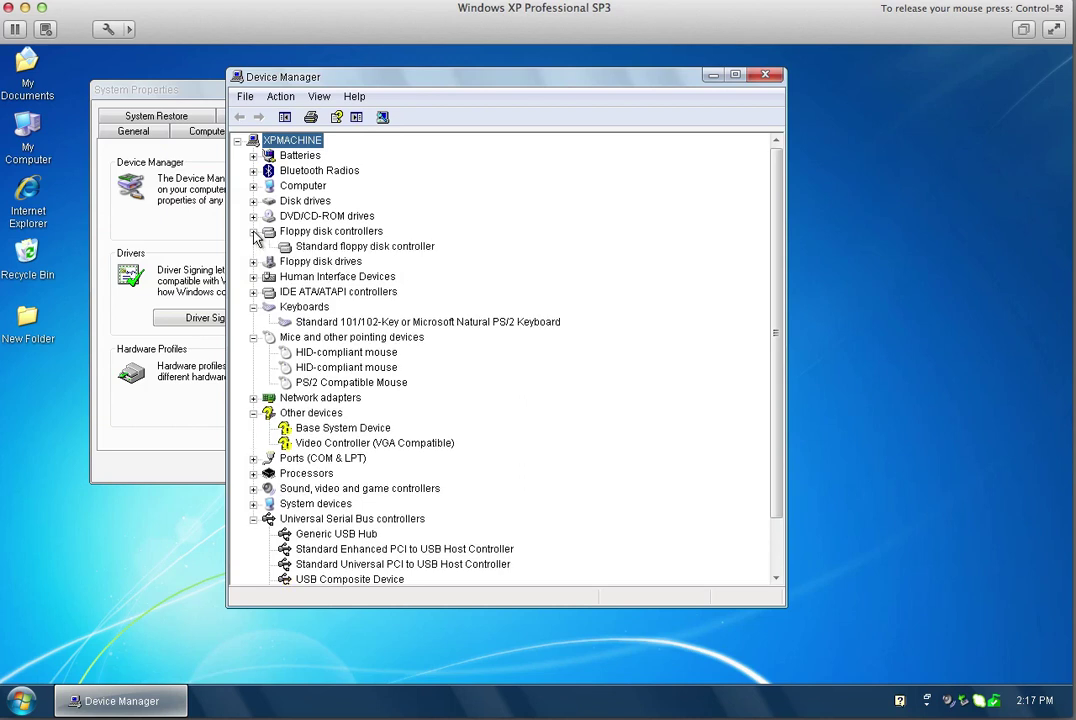
click(253, 232)
click(253, 246)
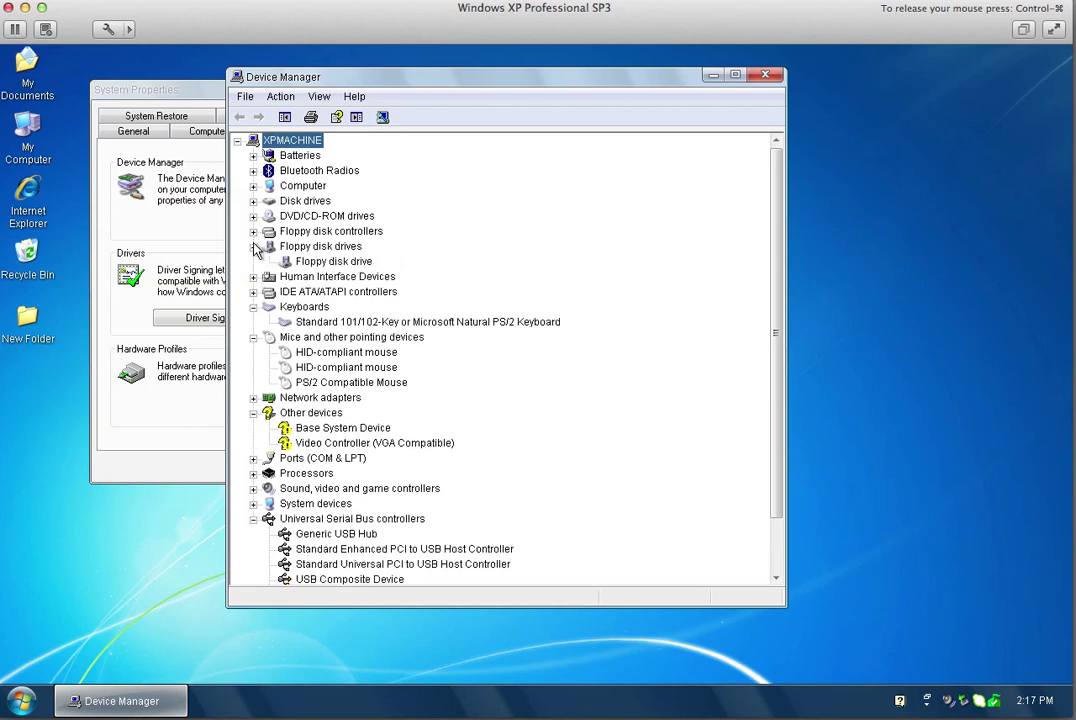
click(253, 246)
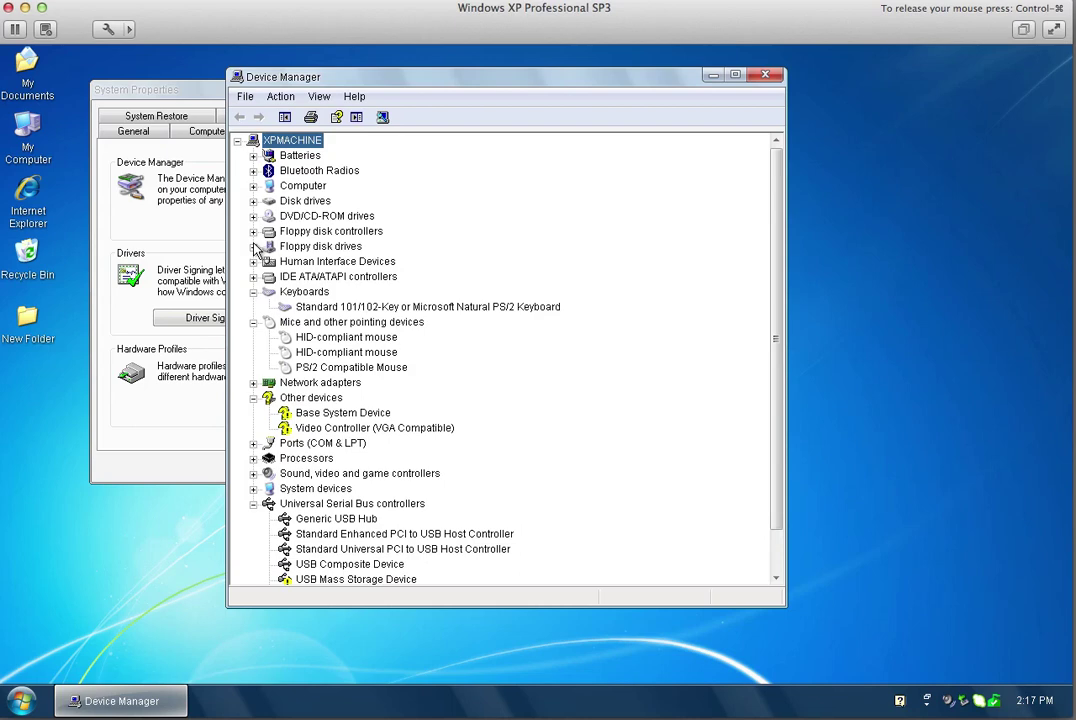
scroll(420, 448, down, 1)
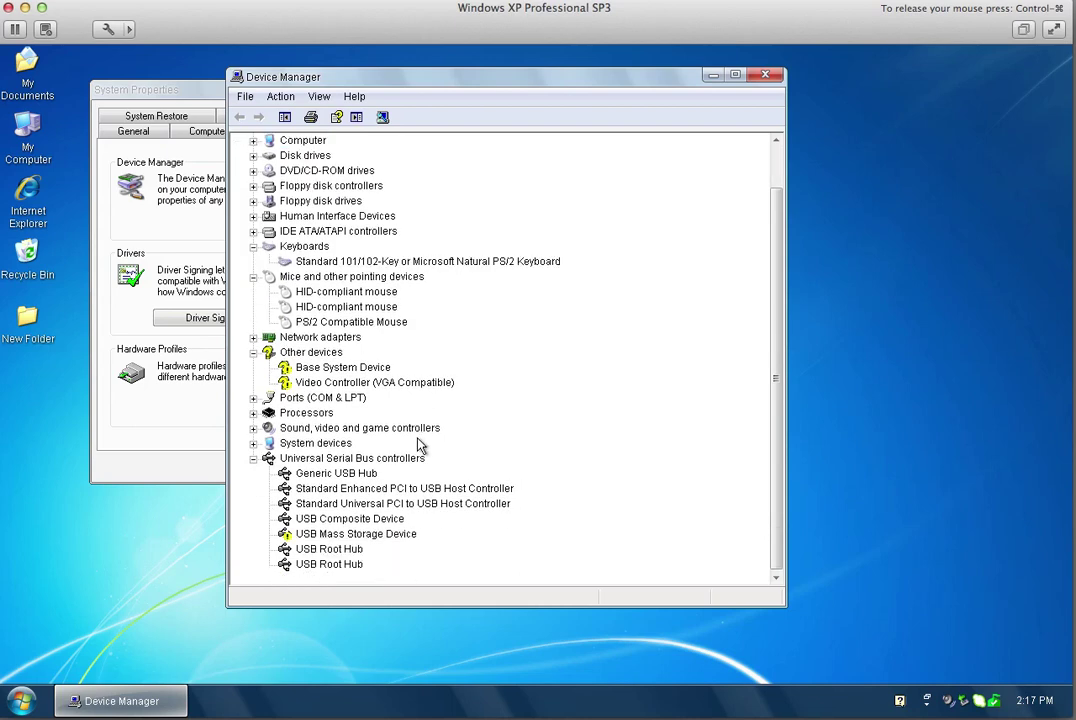
click(253, 413)
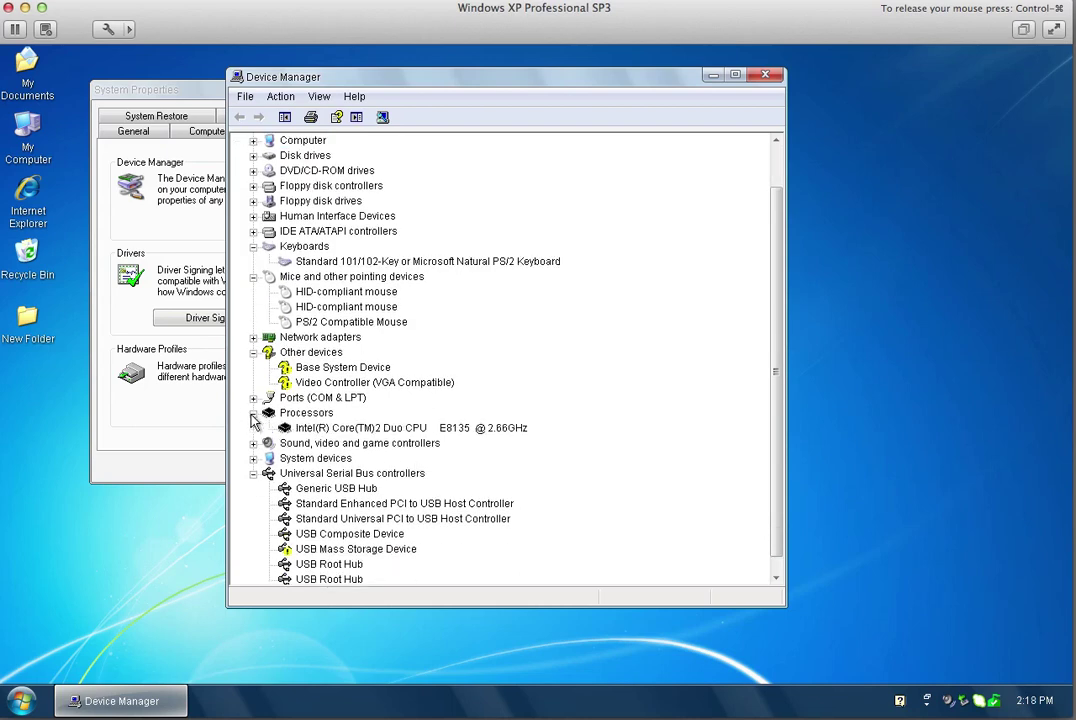
click(253, 413)
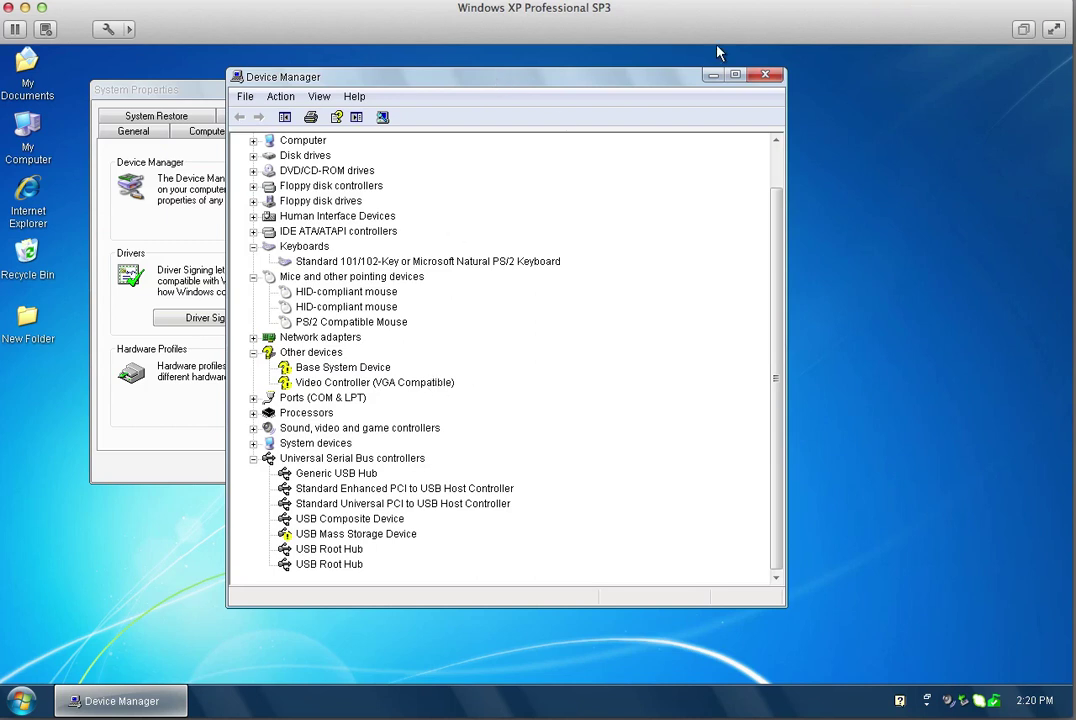
Select Base System Device and Video Controller (VGA Compatible) in turn, then right-click the Video Controller.
click(340, 370)
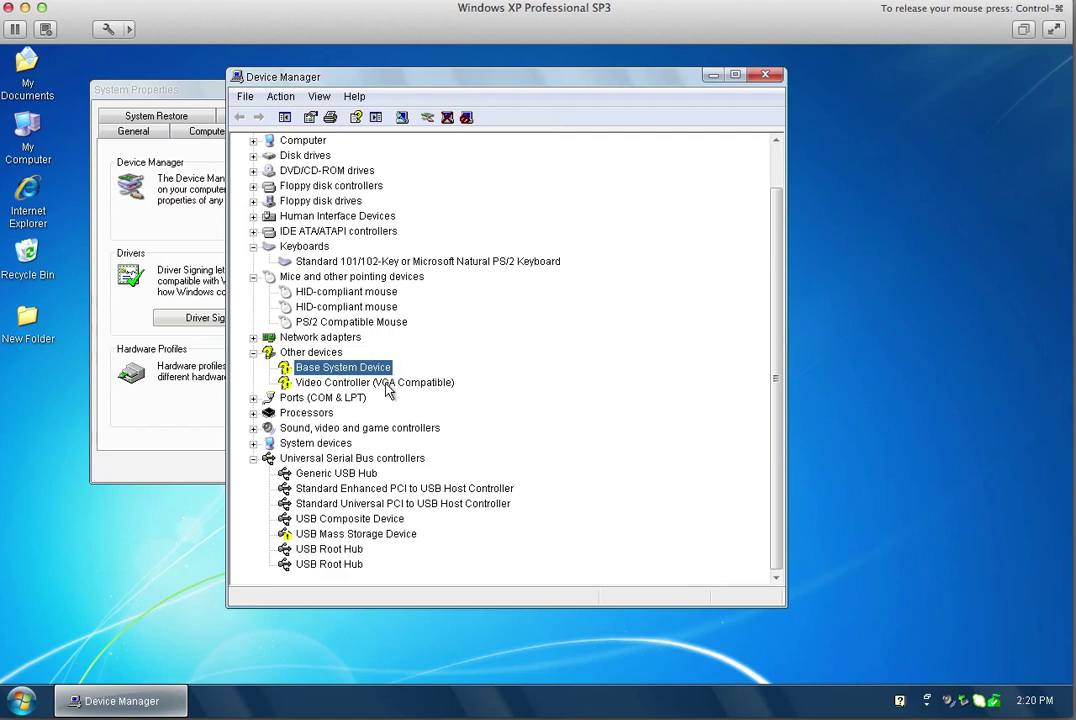
click(388, 389)
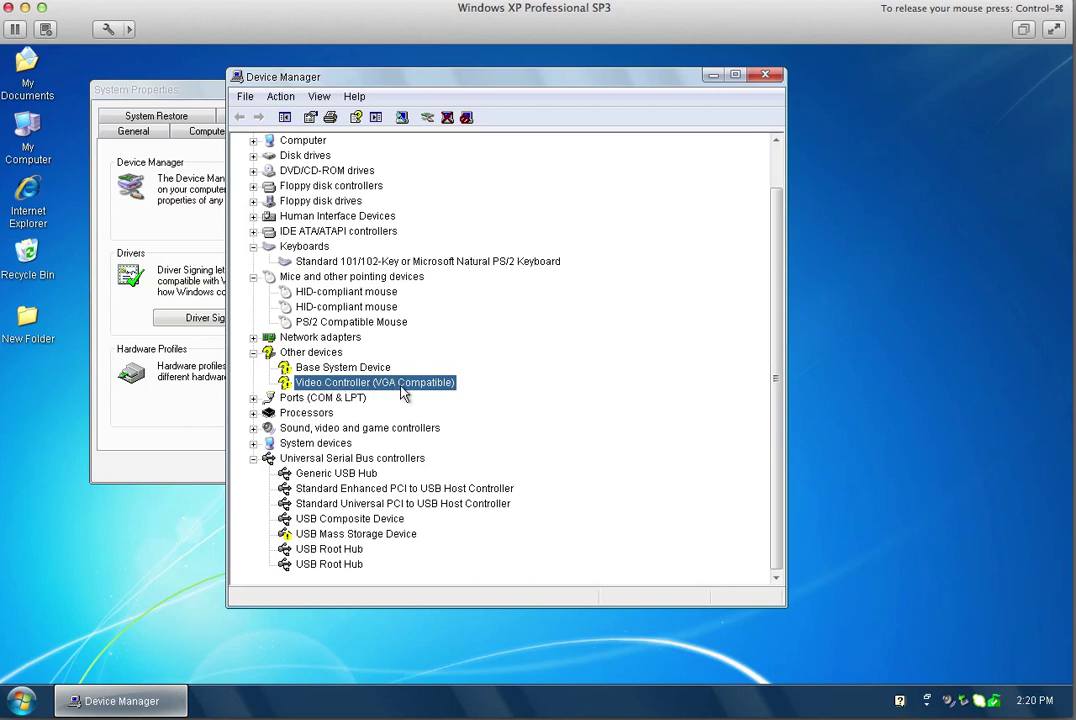
click(316, 370)
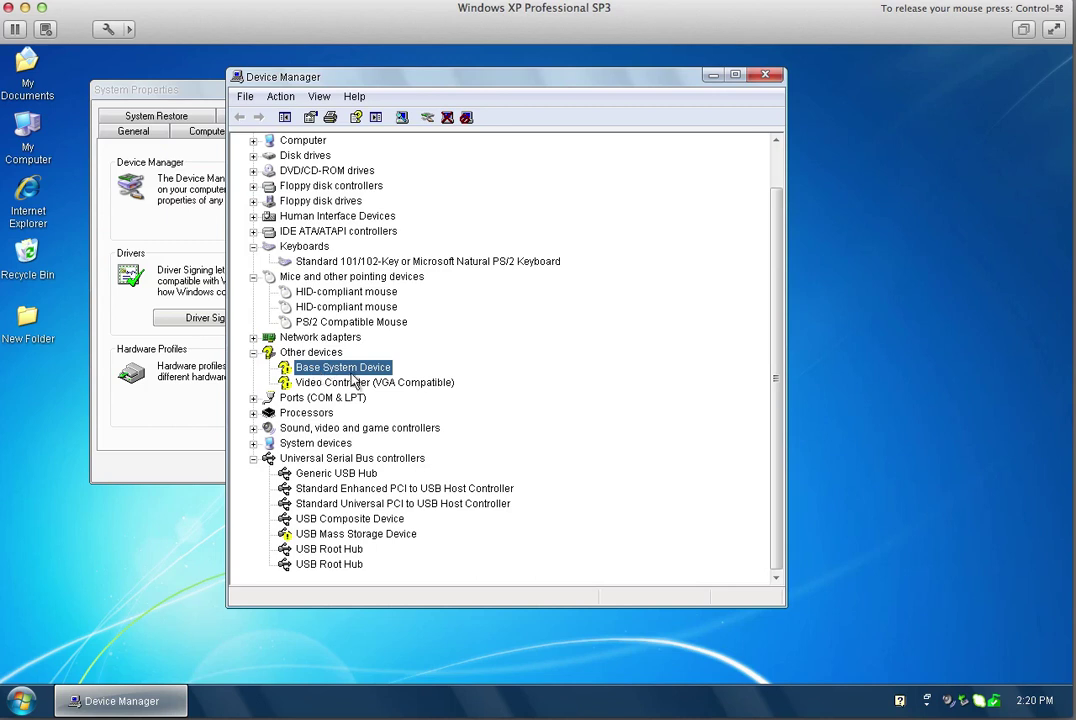
click(355, 383)
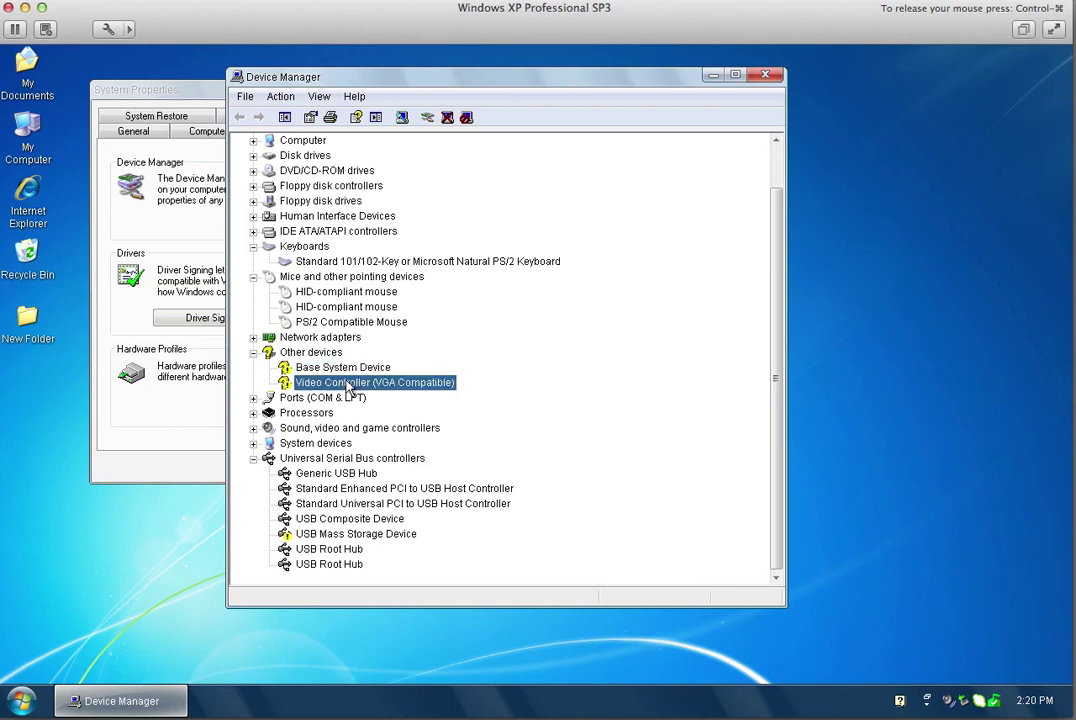
click(352, 369)
click(345, 382)
click(348, 369)
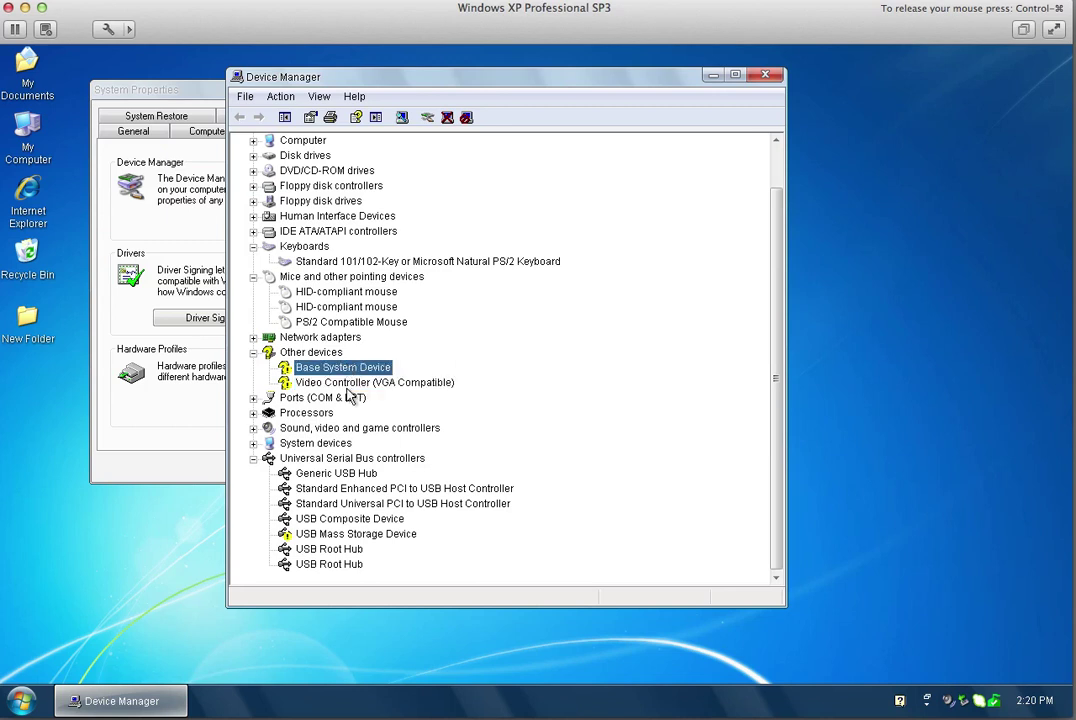
click(355, 384)
right_click(352, 387)
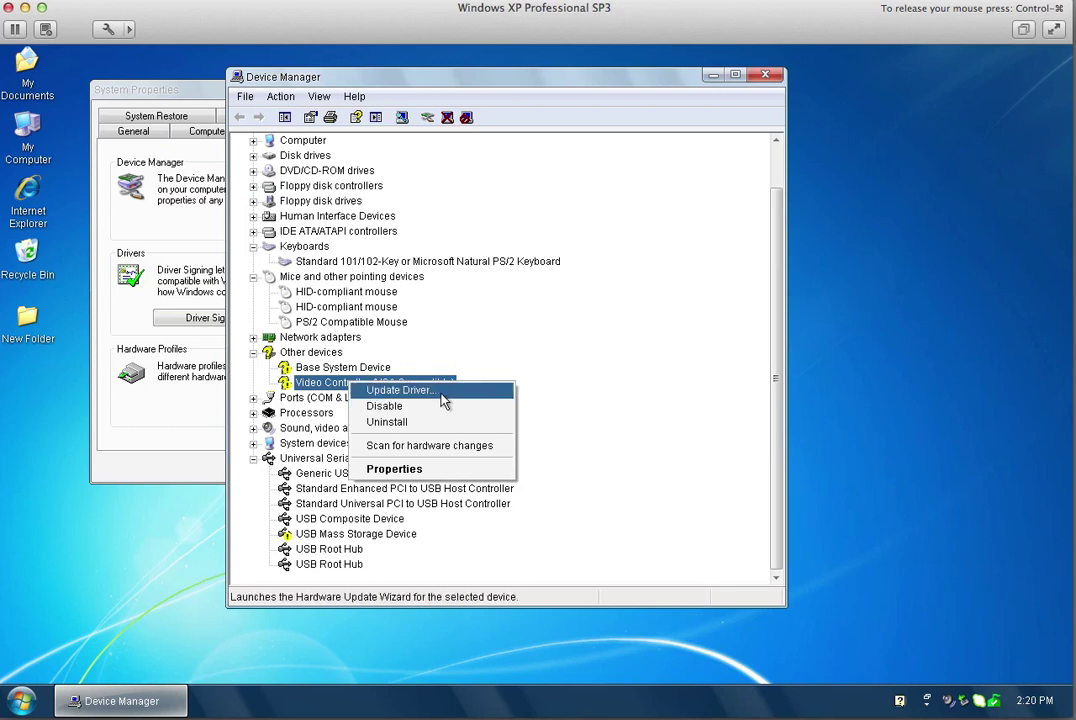
Start Update Driver for the Video Controller, try the Windows Update options, cancel, and close Device Manager.
click(444, 390)
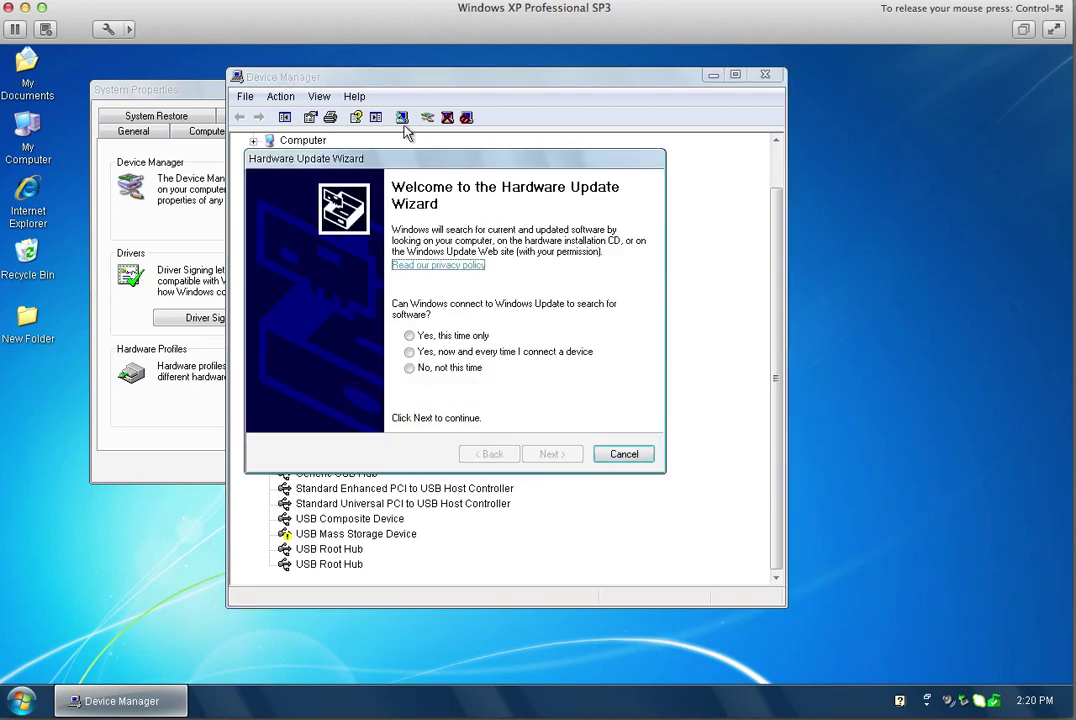
drag(400, 161, 492, 177)
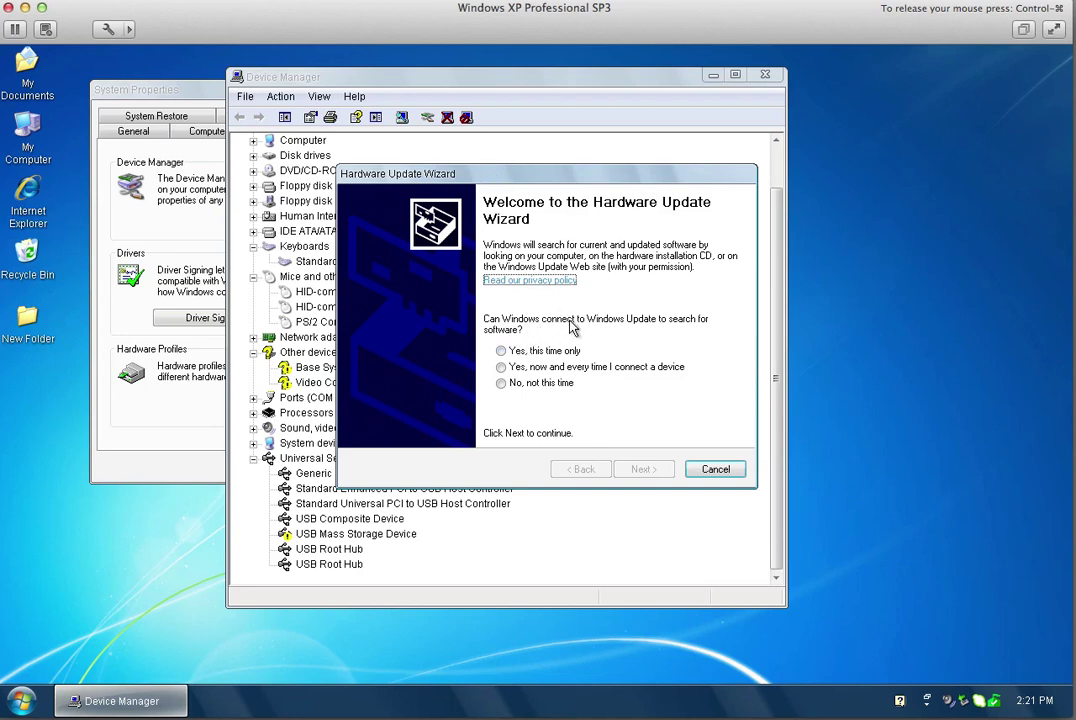
click(505, 367)
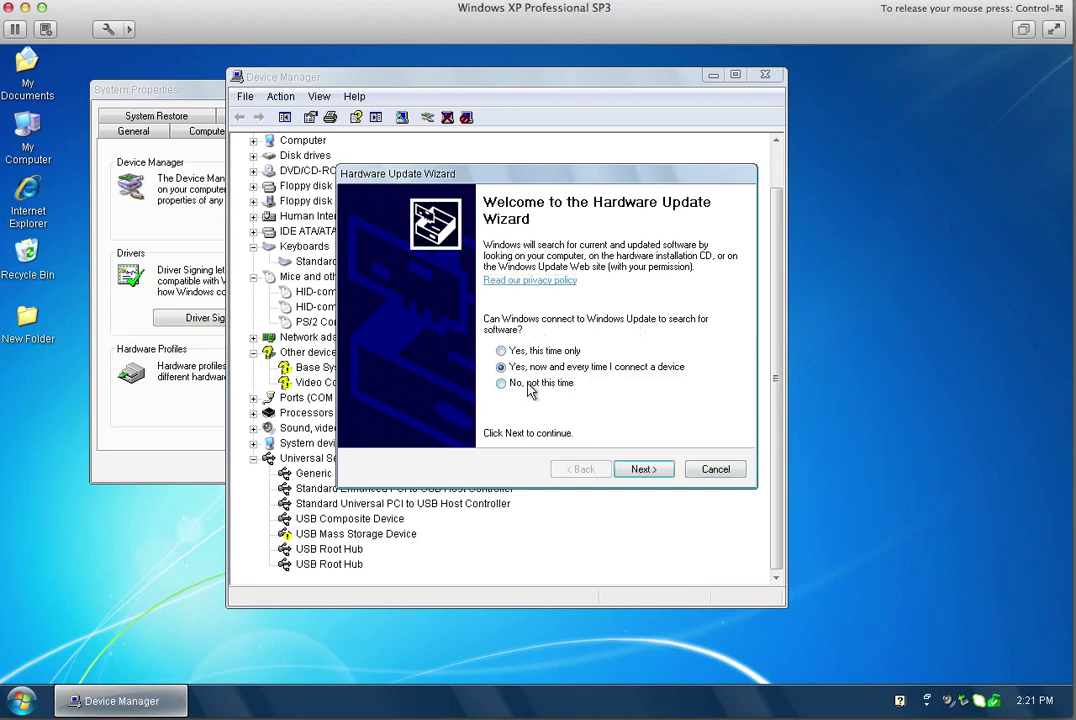
click(530, 383)
click(716, 469)
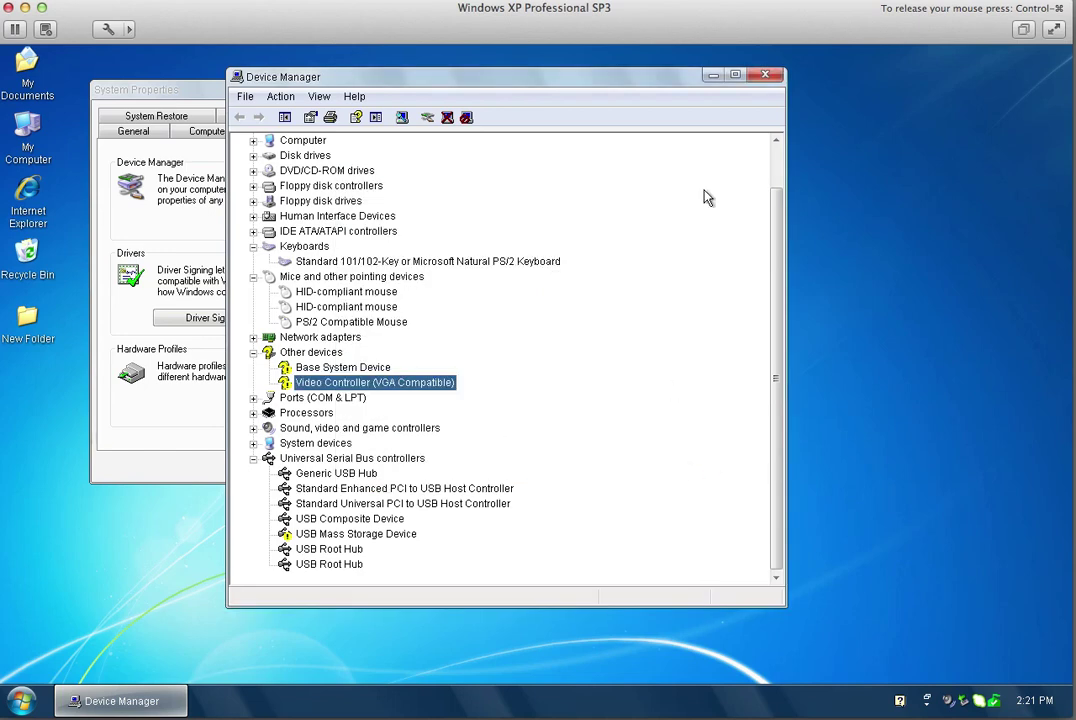
click(766, 77)
Close System Properties and launch the Add Hardware wizard from Control Panel.
click(425, 90)
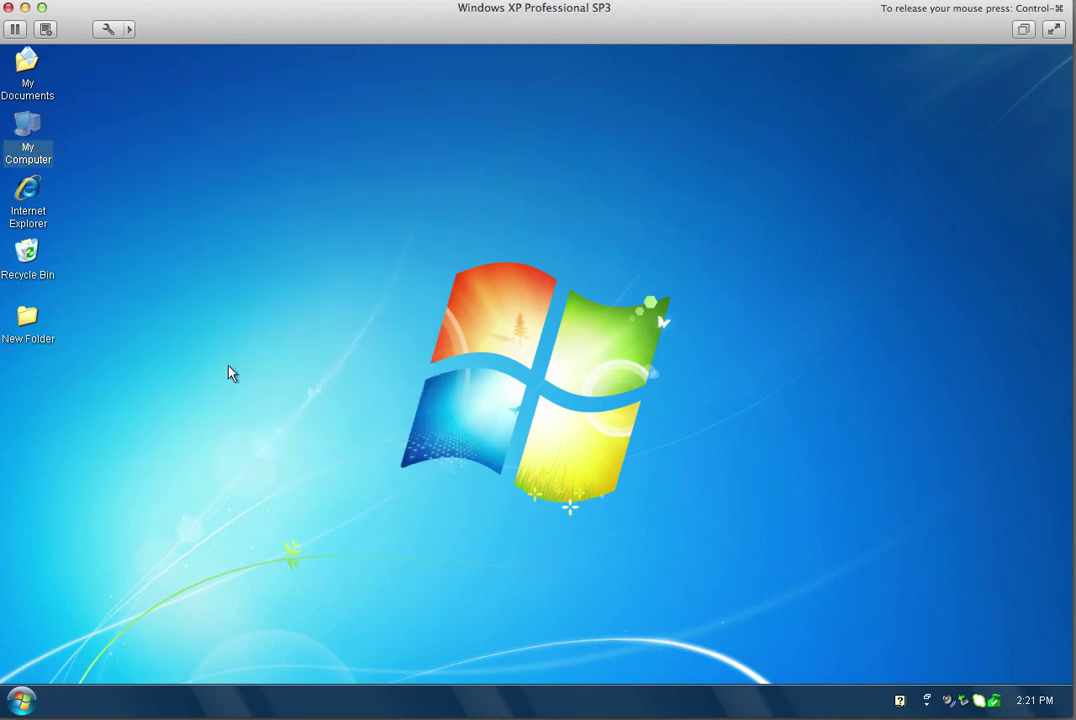
click(22, 700)
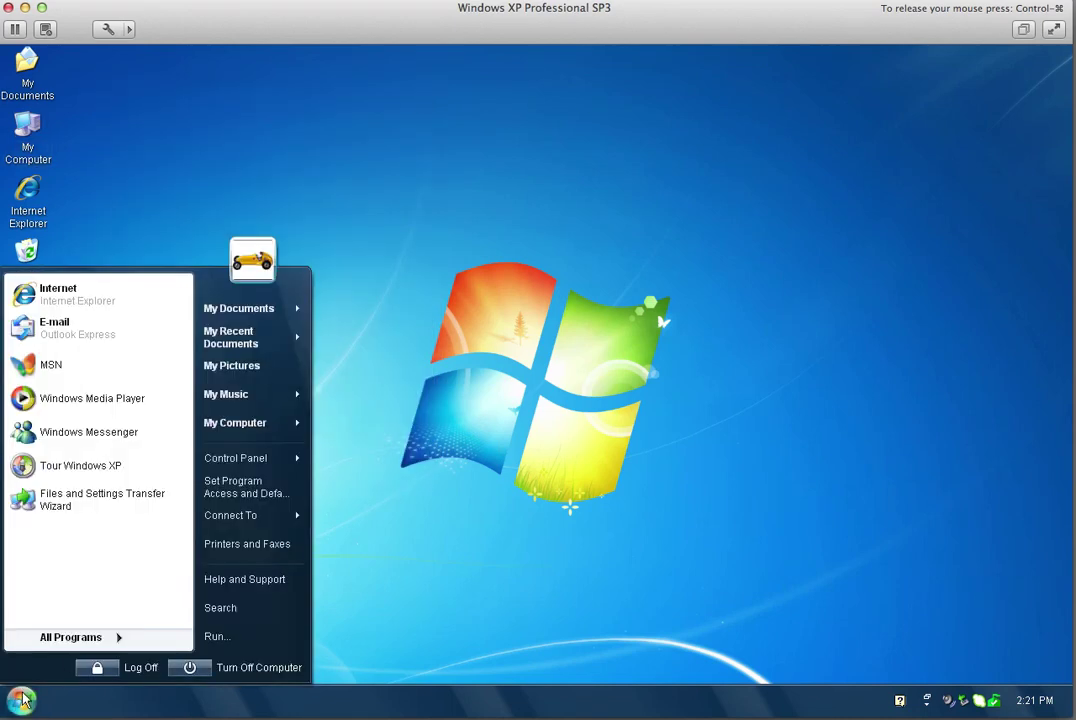
mouse_move(240, 460)
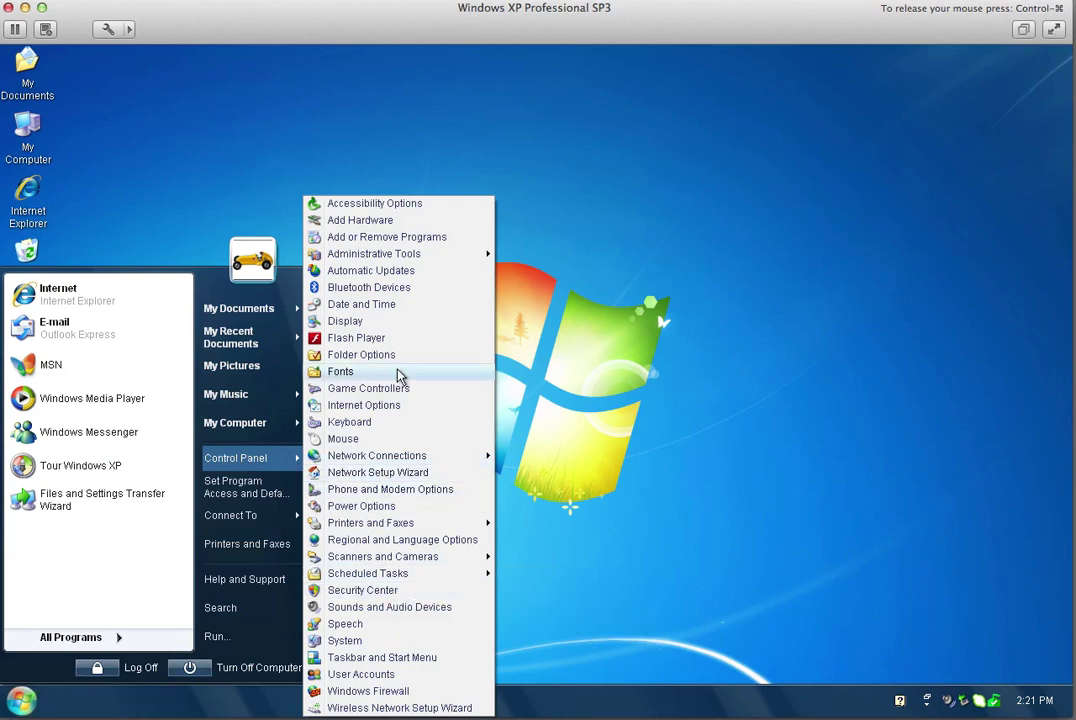
click(377, 222)
drag(281, 172, 500, 155)
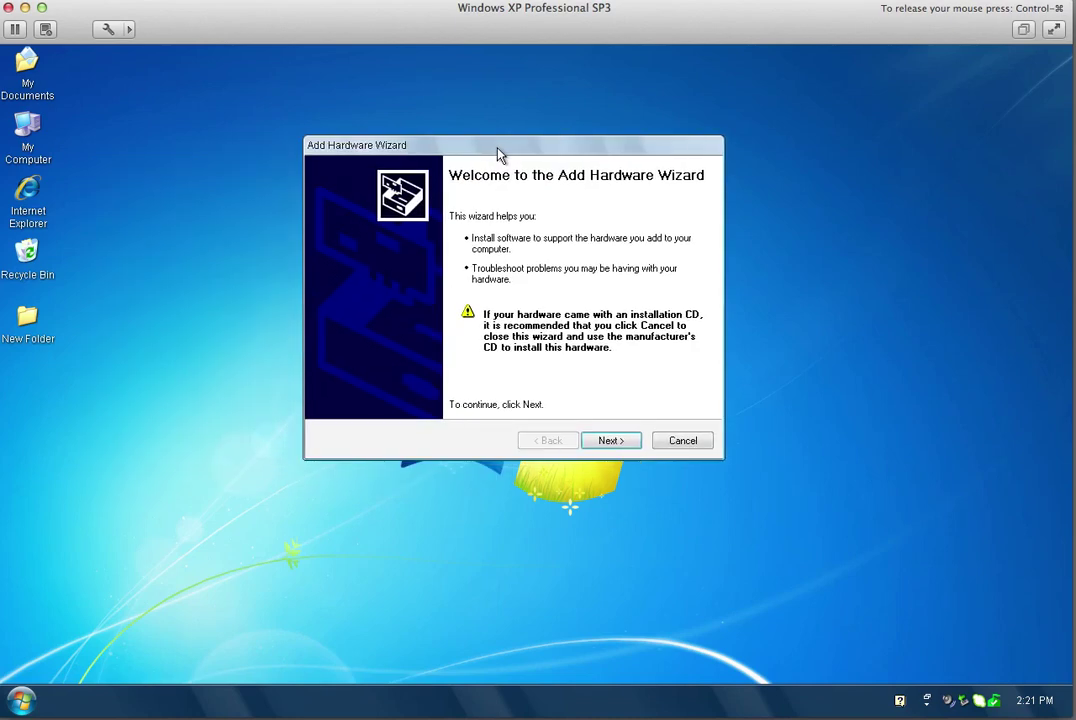
Advance past the welcome page, toggle the hardware-connected answers, then cancel the wizard.
click(610, 440)
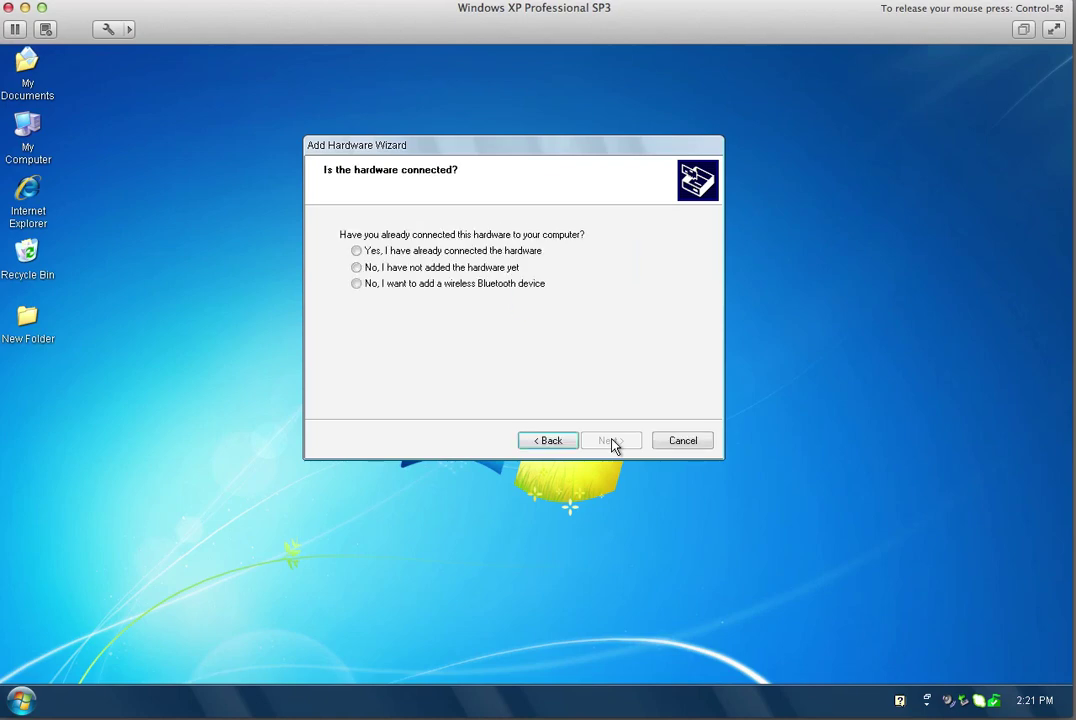
click(405, 251)
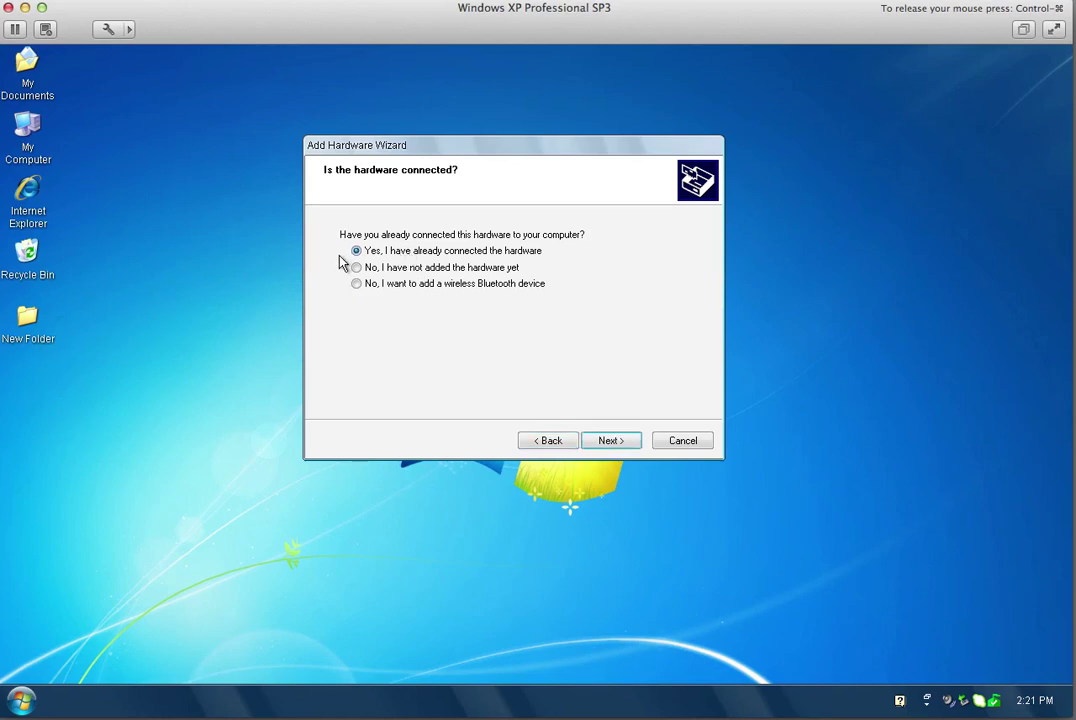
click(358, 268)
click(357, 252)
click(358, 268)
click(683, 441)
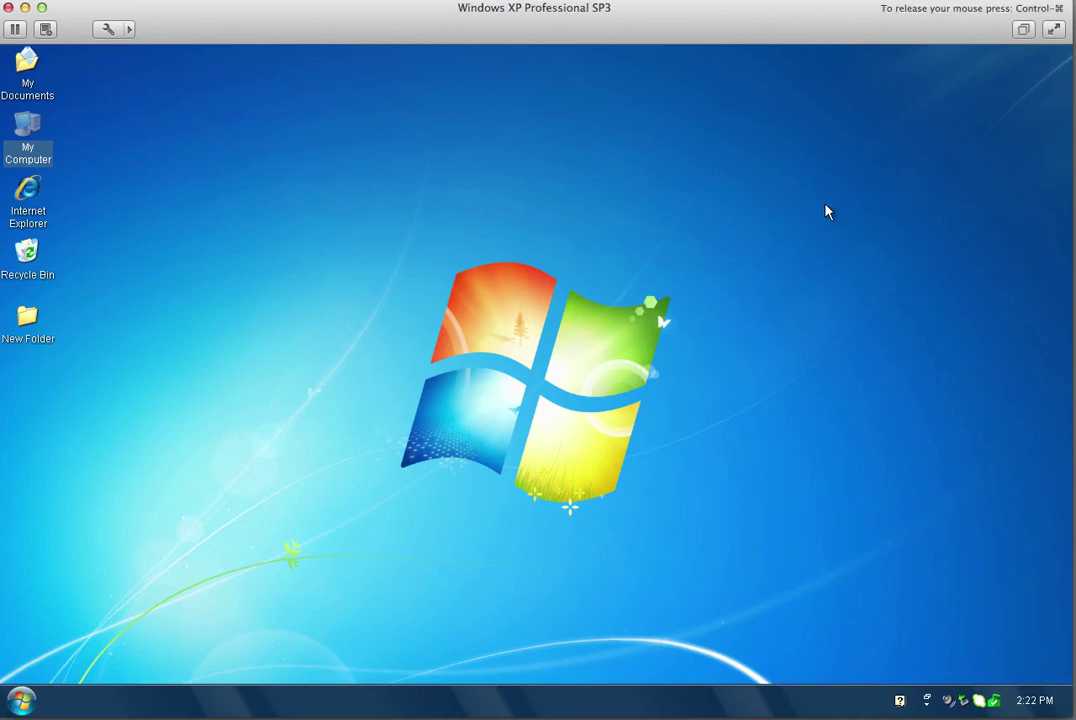
click(22, 700)
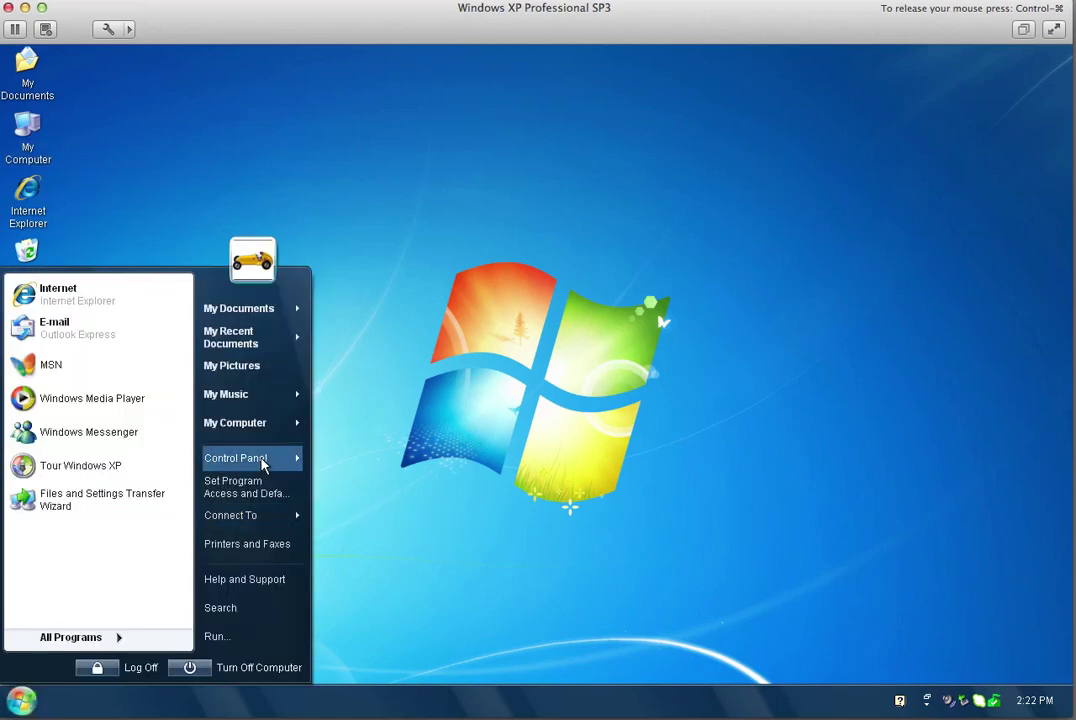
mouse_move(265, 462)
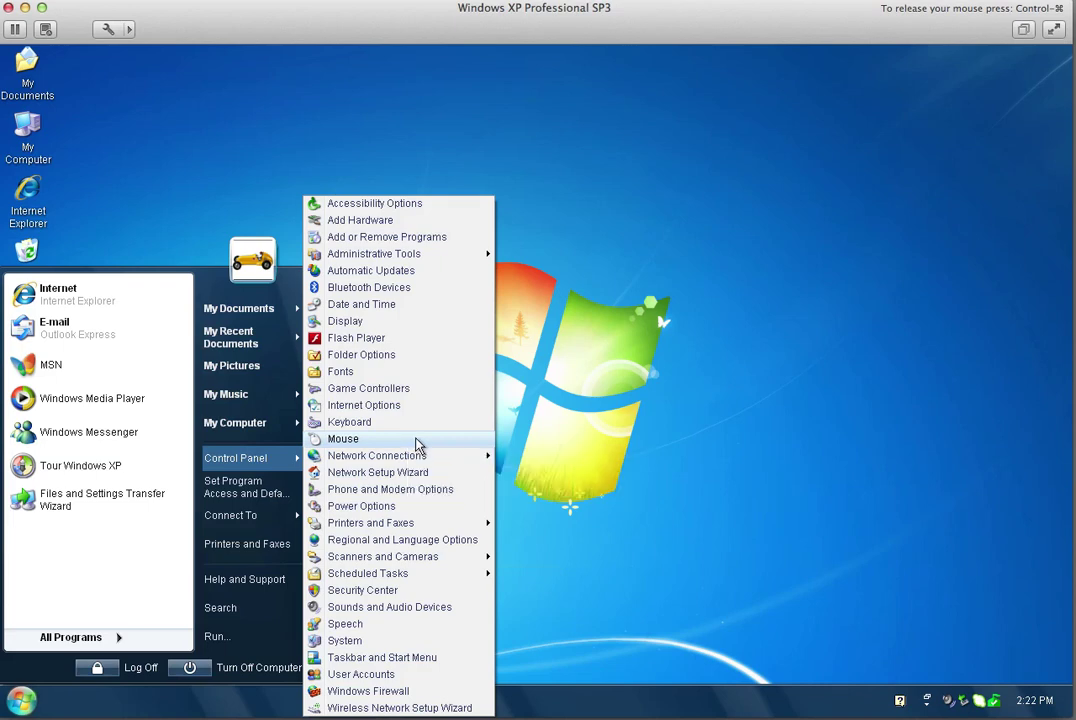
click(418, 444)
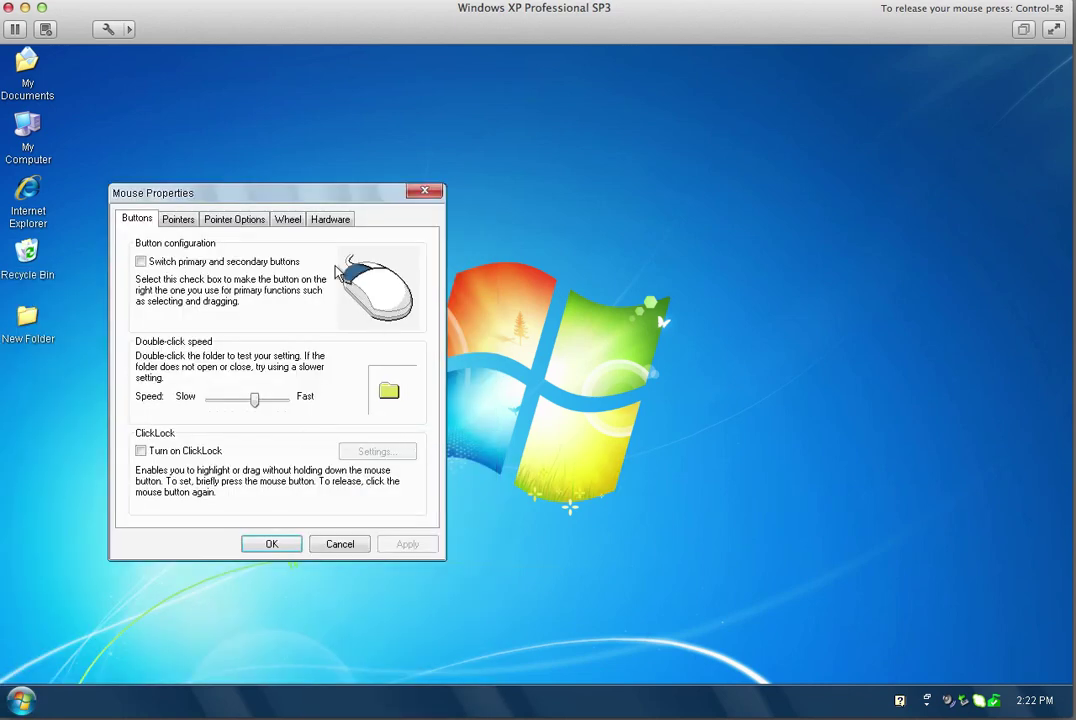
drag(288, 196, 449, 197)
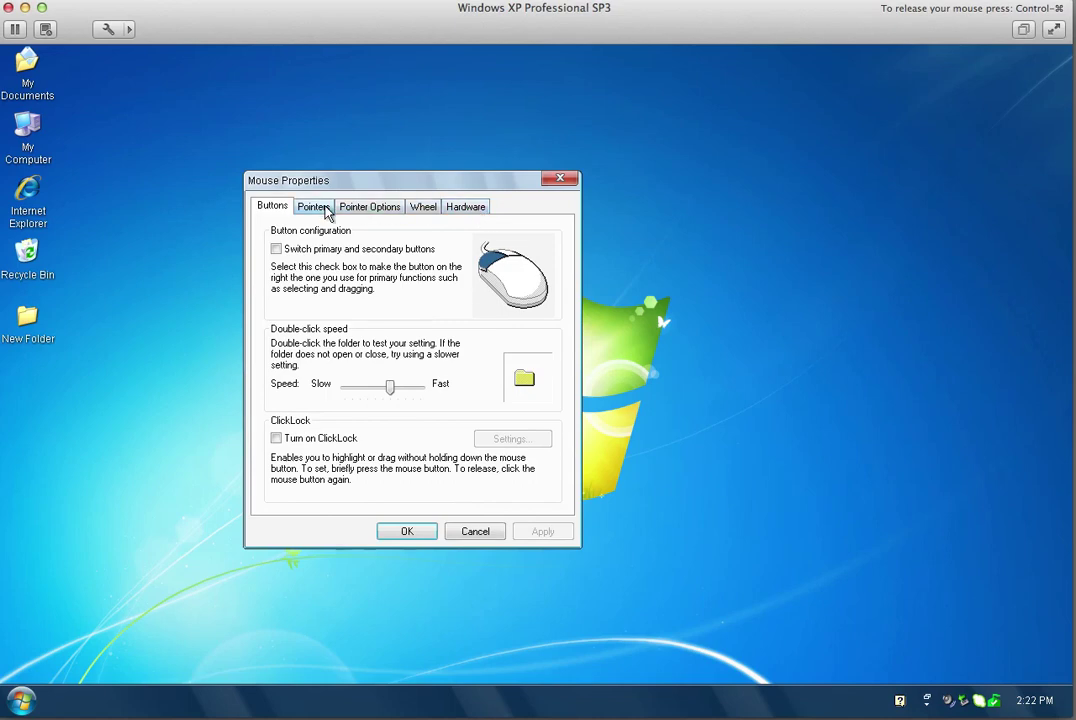
click(418, 207)
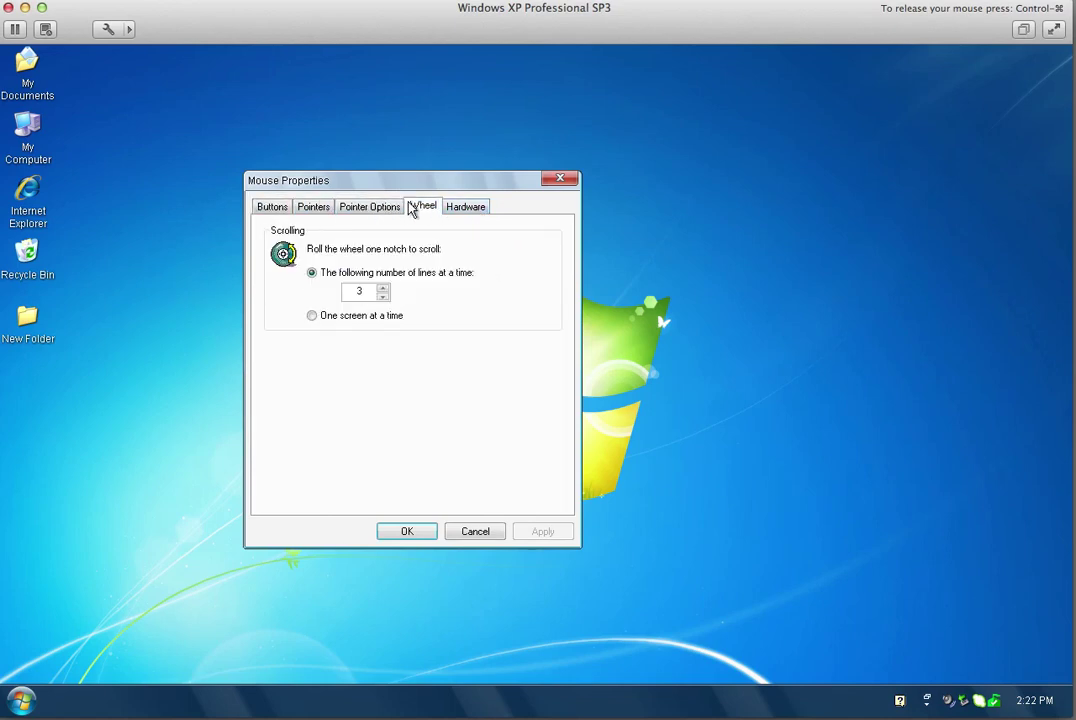
click(452, 210)
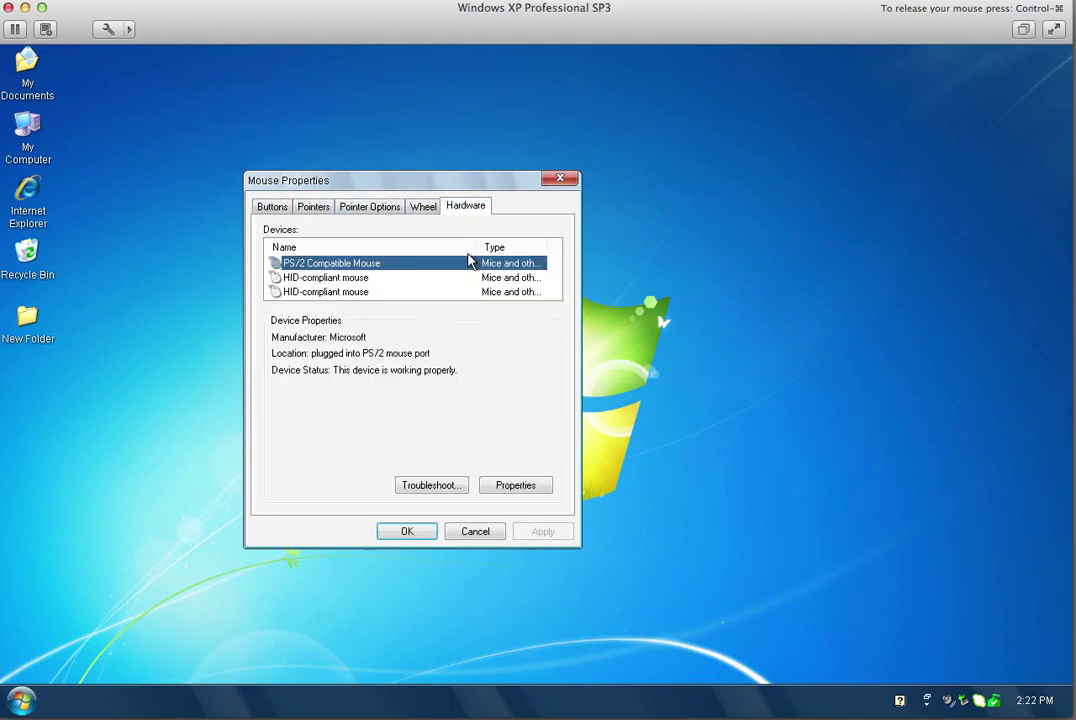
drag(408, 186, 445, 168)
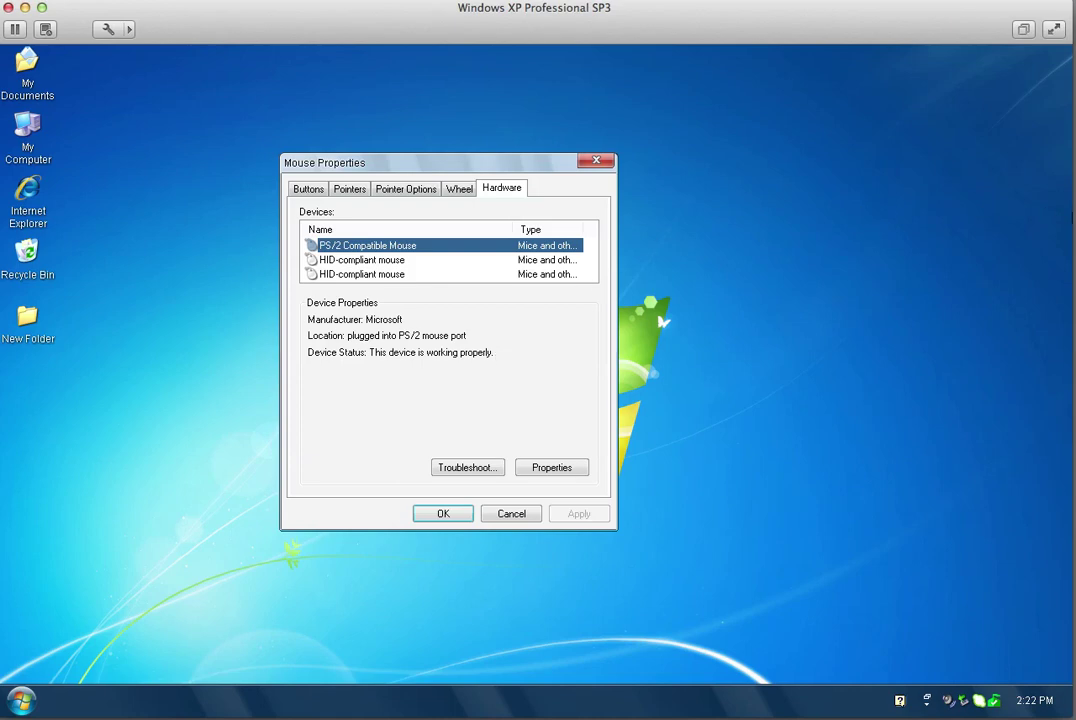
click(597, 161)
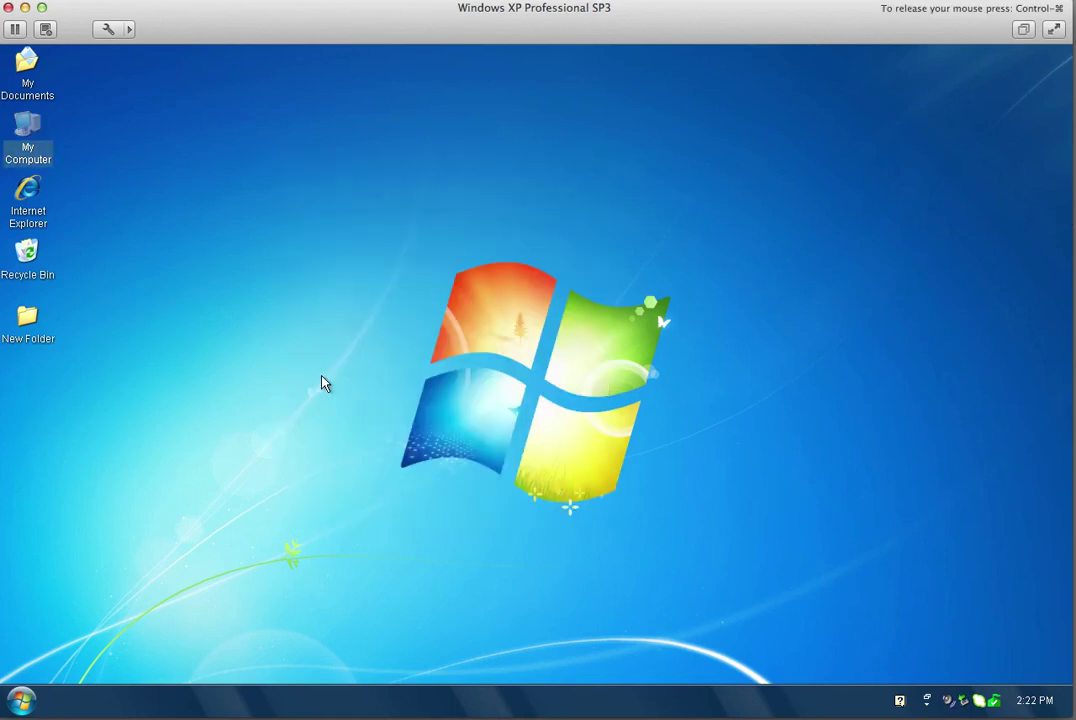
Open the Printers and Faxes folder from the Start menu.
click(21, 700)
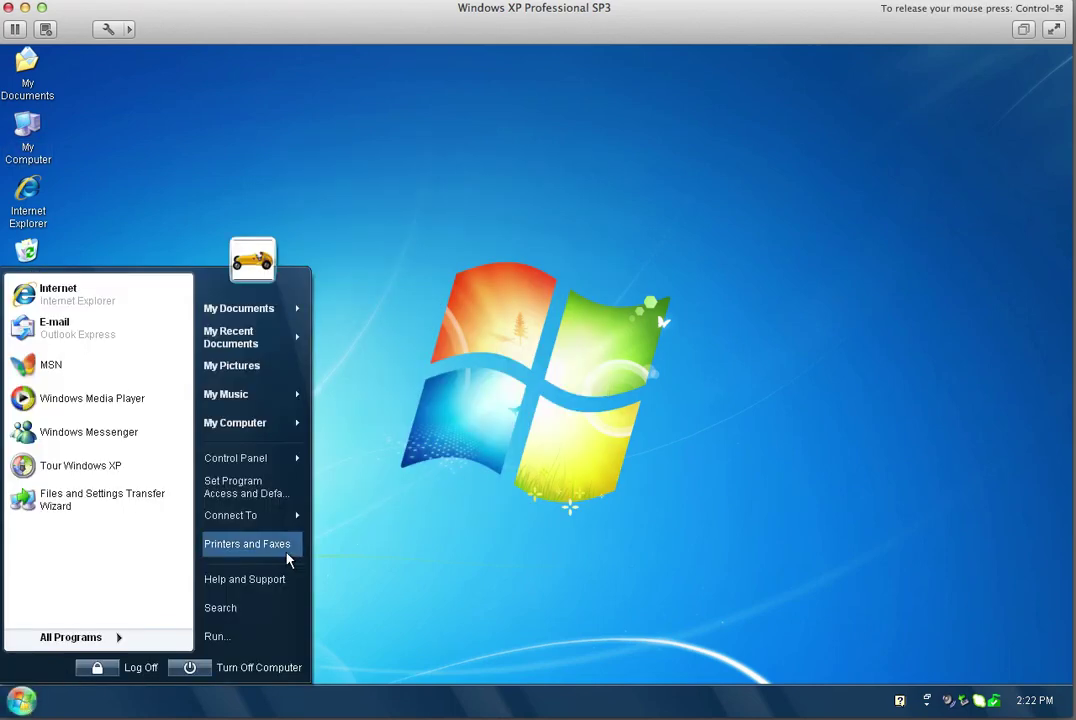
click(286, 556)
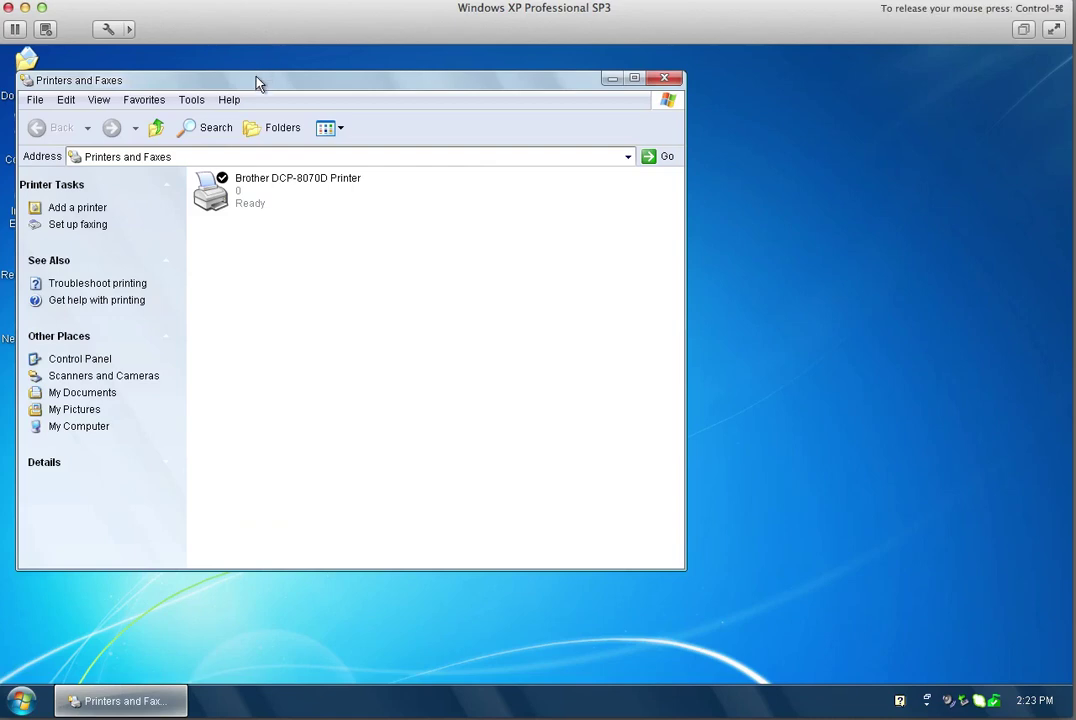
drag(257, 82, 319, 94)
Delete the Brother DCP-8070D Printer, confirming removal and dismissing the no-printers warning.
click(272, 213)
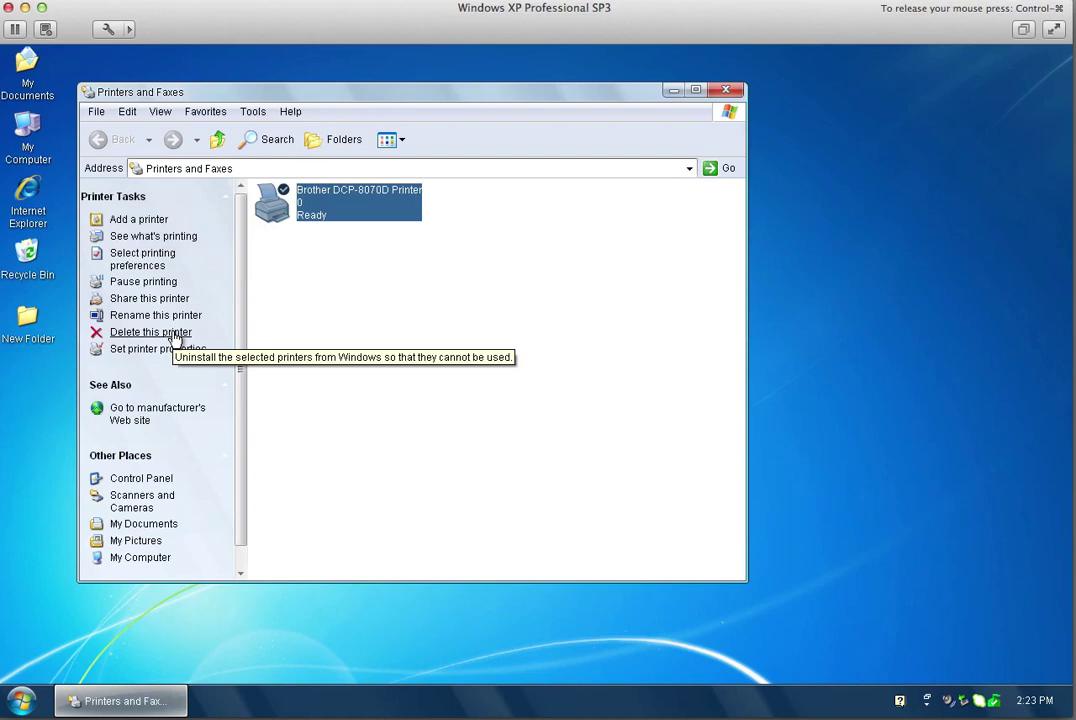
click(172, 335)
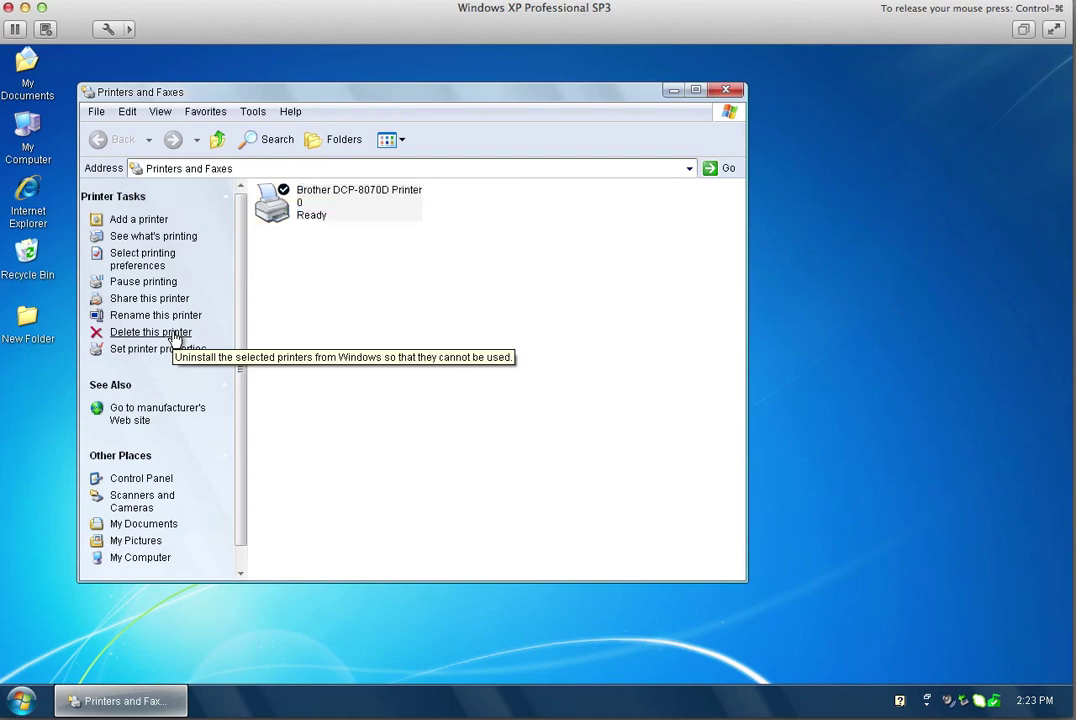
click(496, 418)
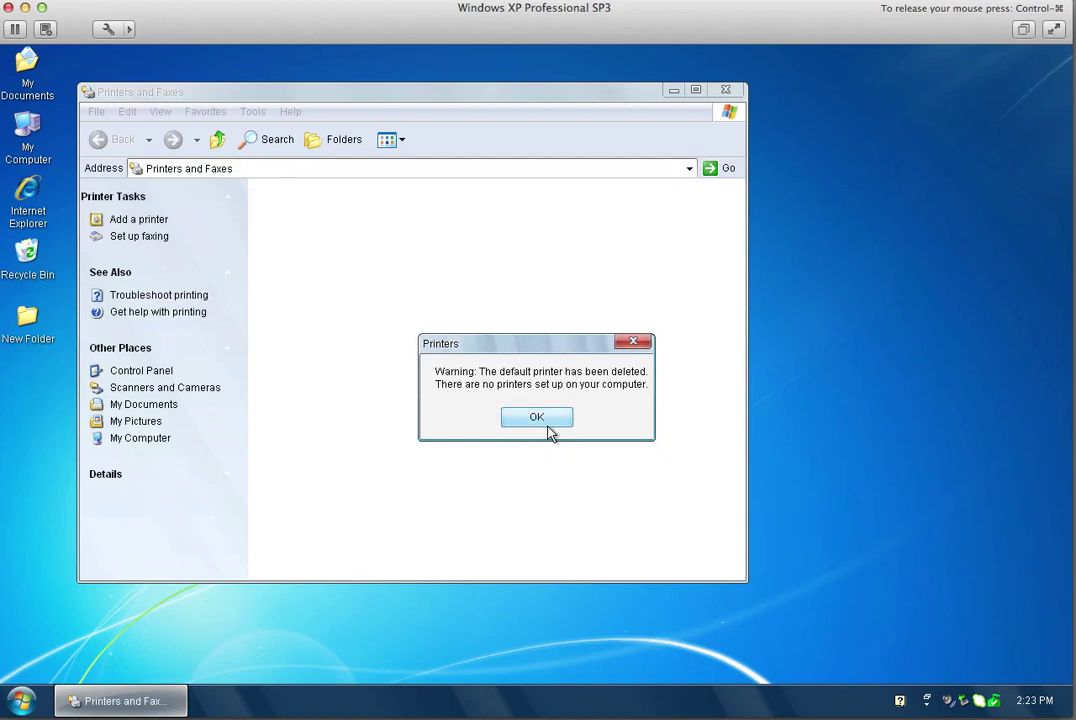
click(546, 426)
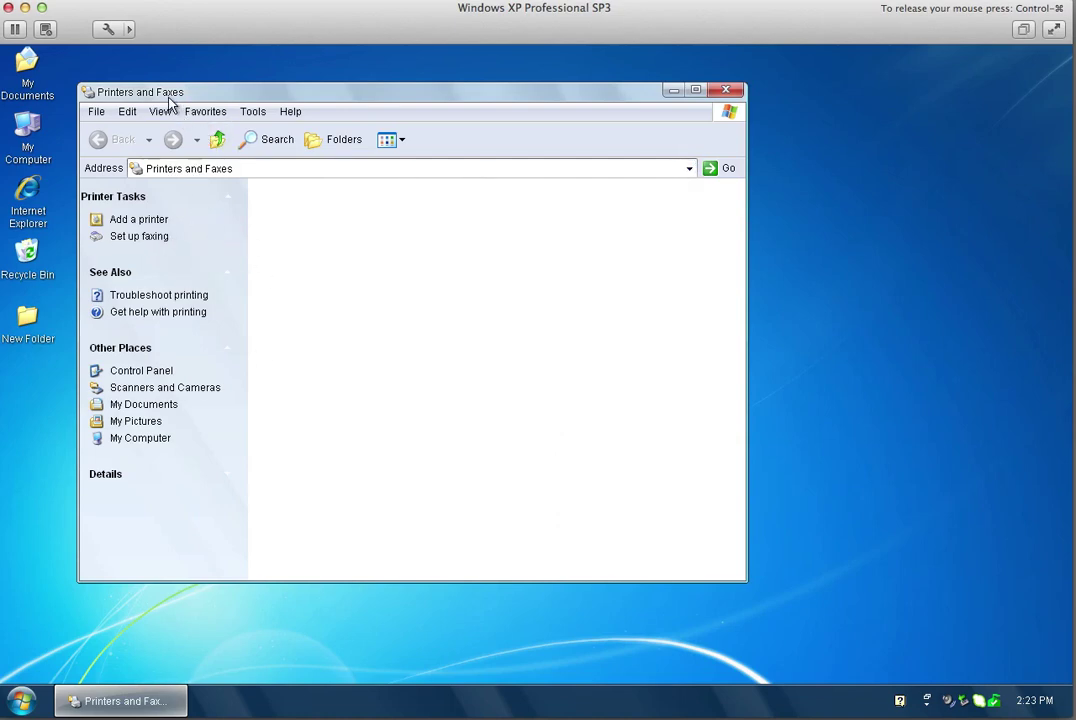
drag(168, 95, 229, 93)
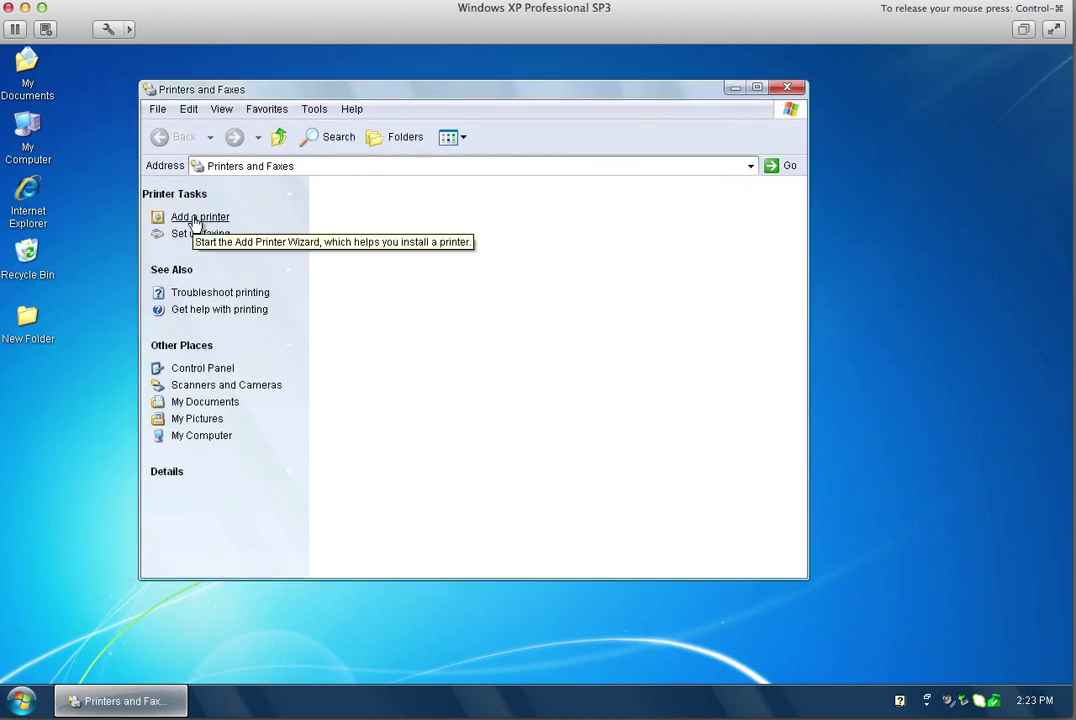
Add a local printer without Plug and Play detection, using port IP_192.168.250.222.
click(195, 218)
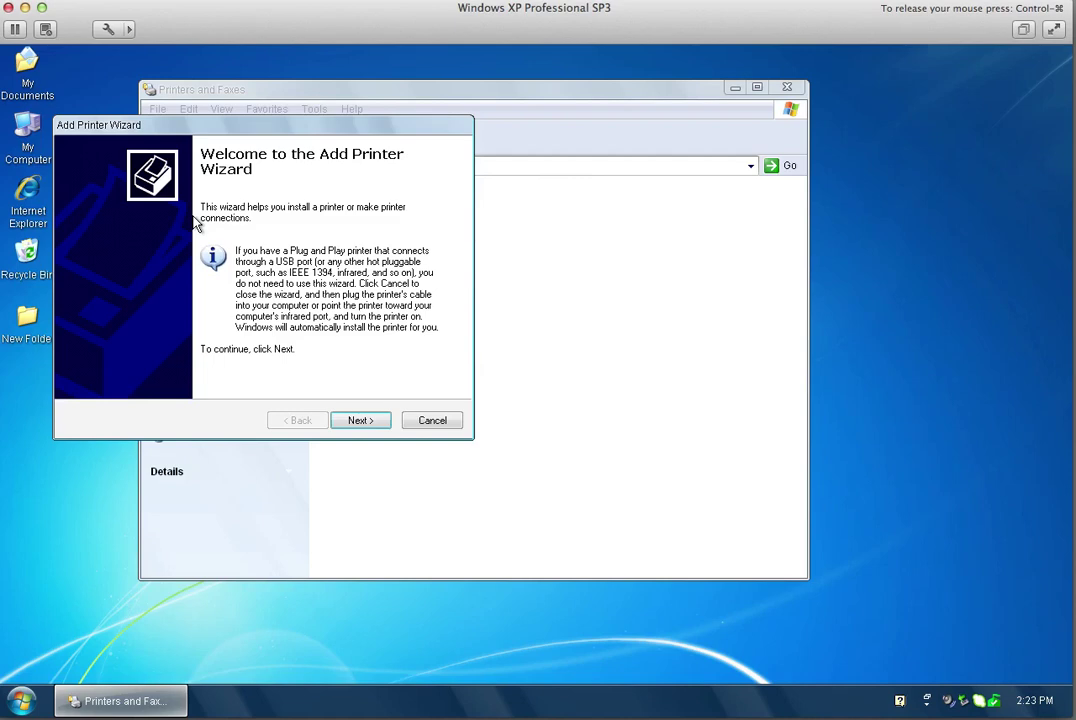
click(358, 420)
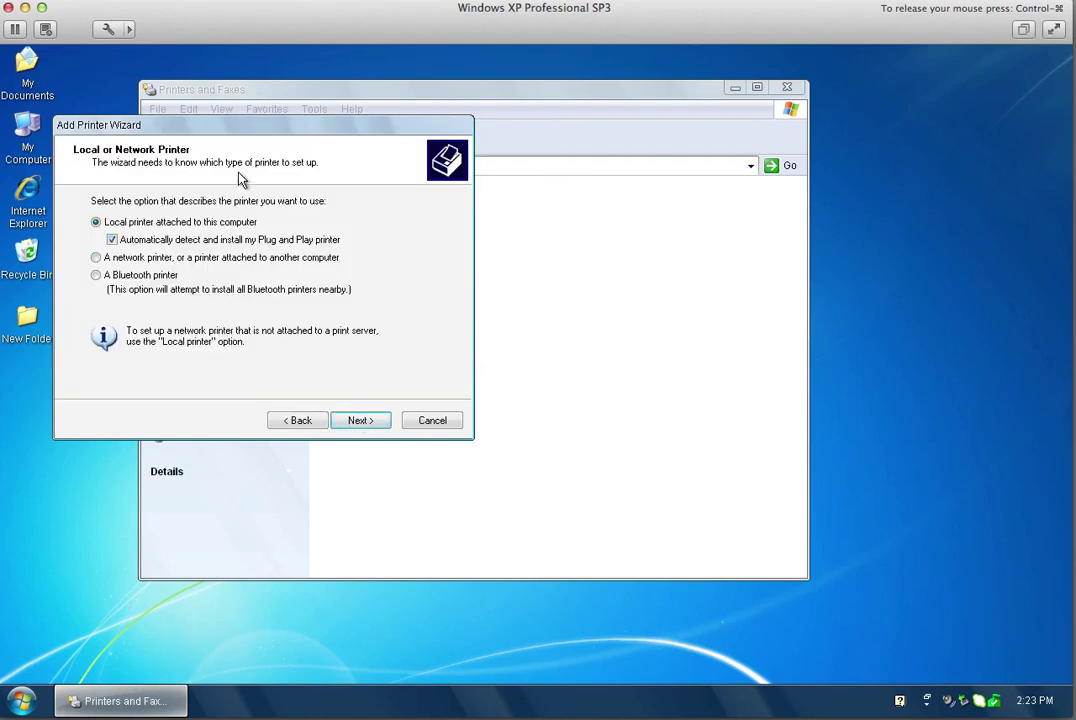
drag(212, 130, 446, 215)
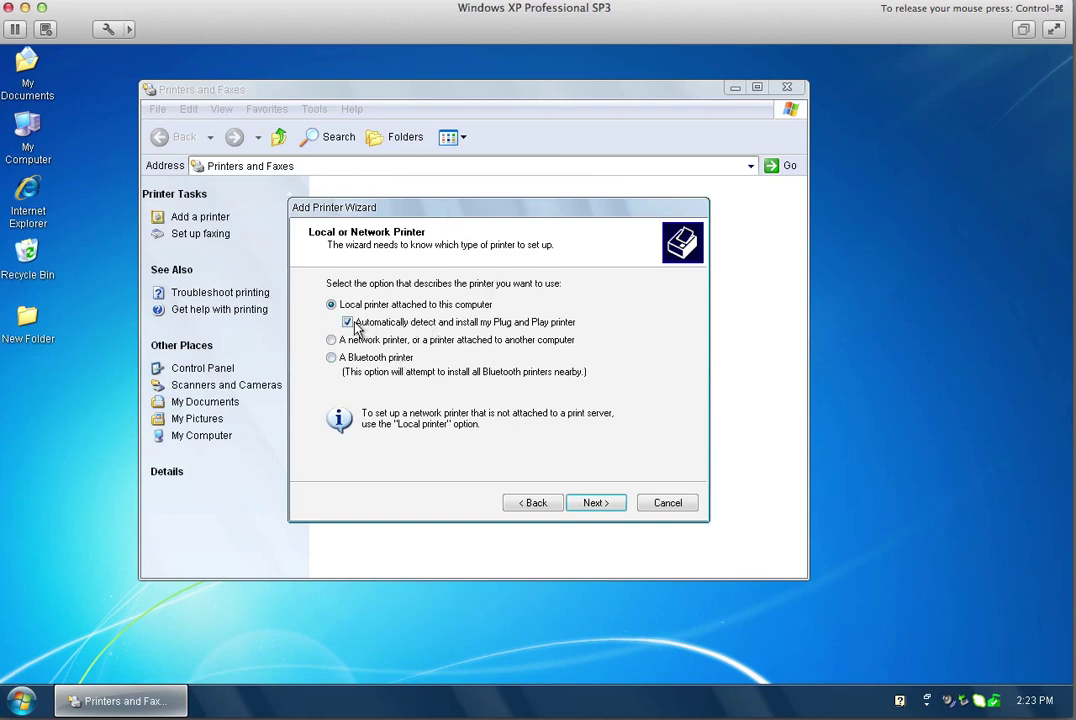
click(348, 324)
click(596, 503)
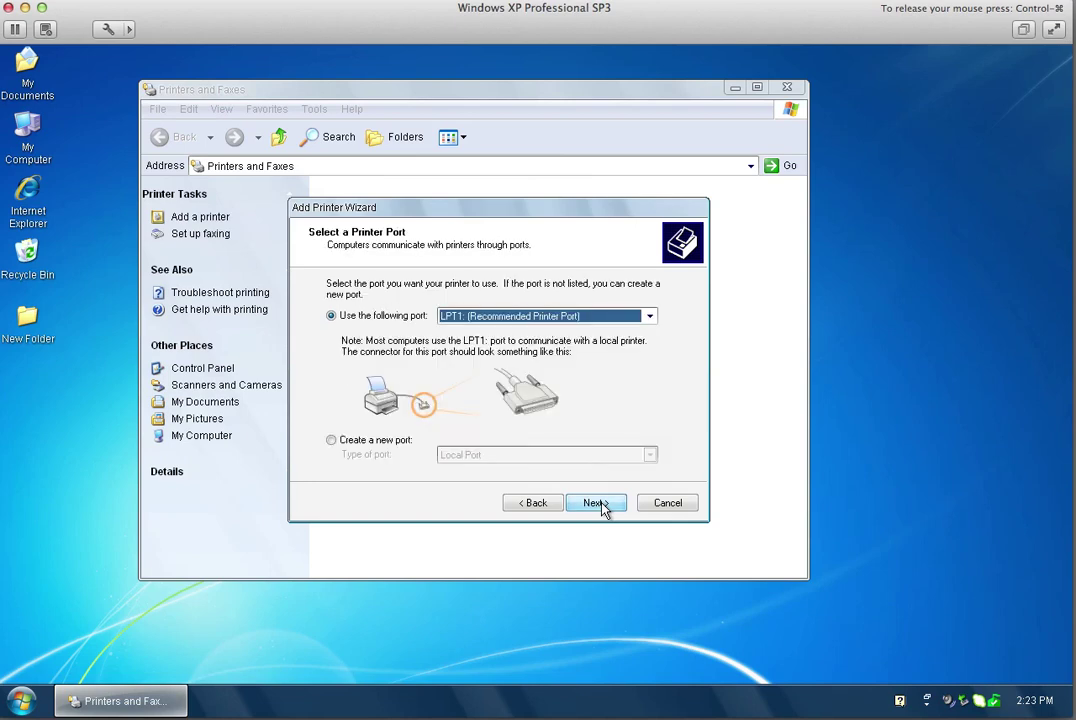
click(580, 316)
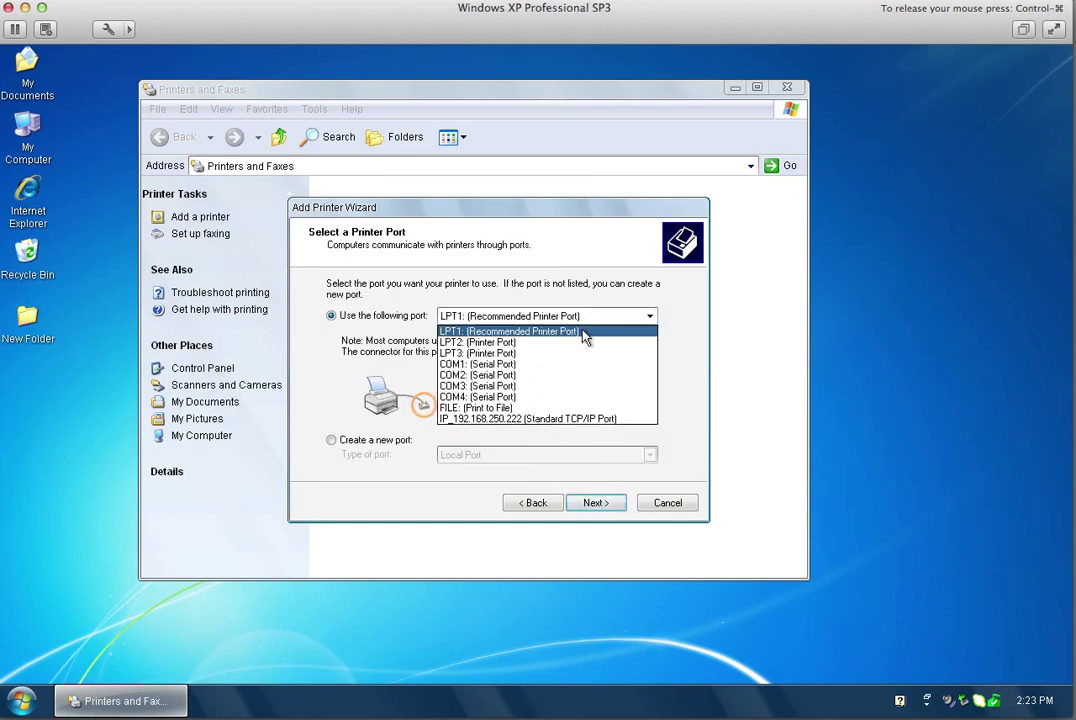
click(538, 420)
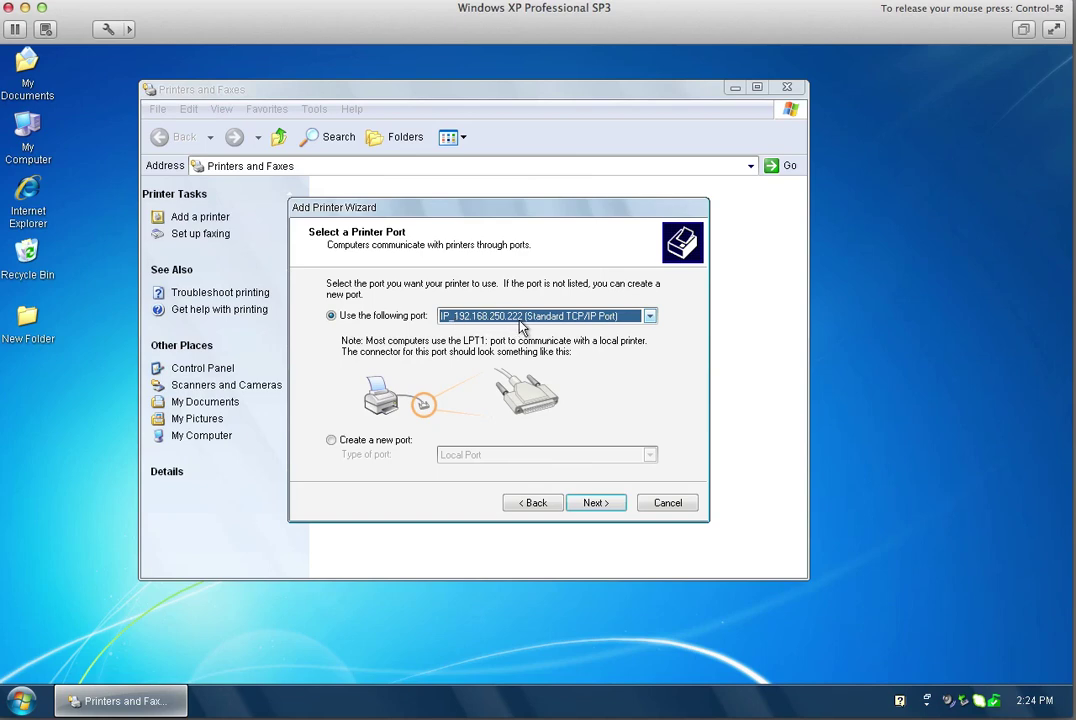
Advance to Install Printer Software and pick the AGFA-SelectSet Avantra 44 model.
click(592, 506)
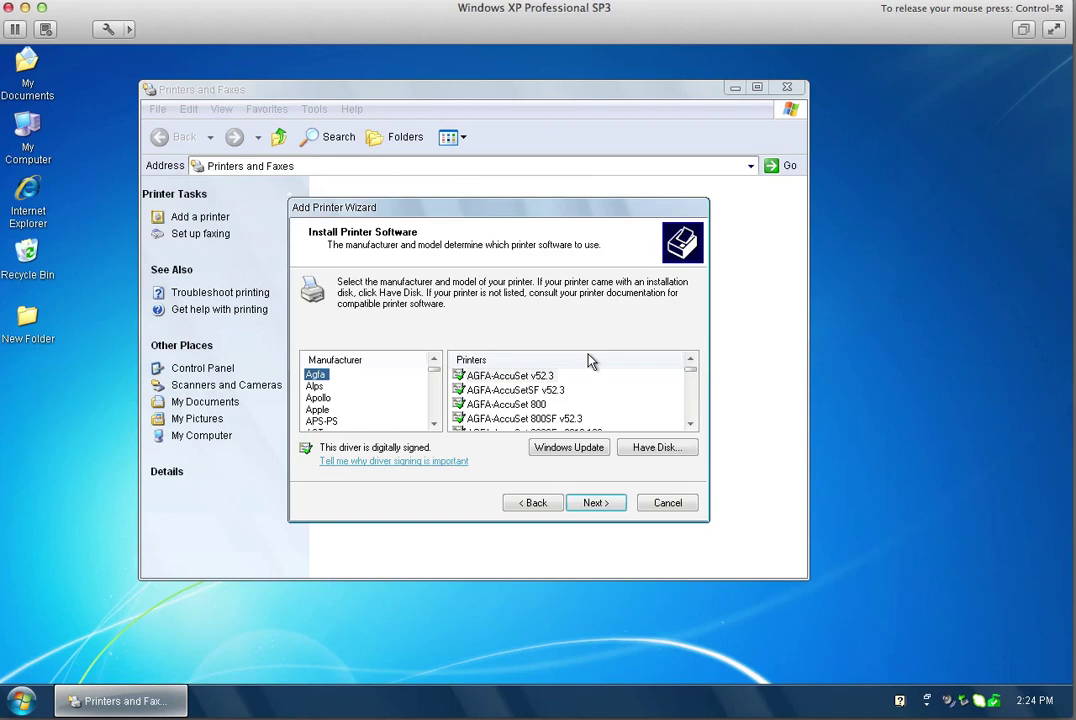
scroll(378, 410, down, 2)
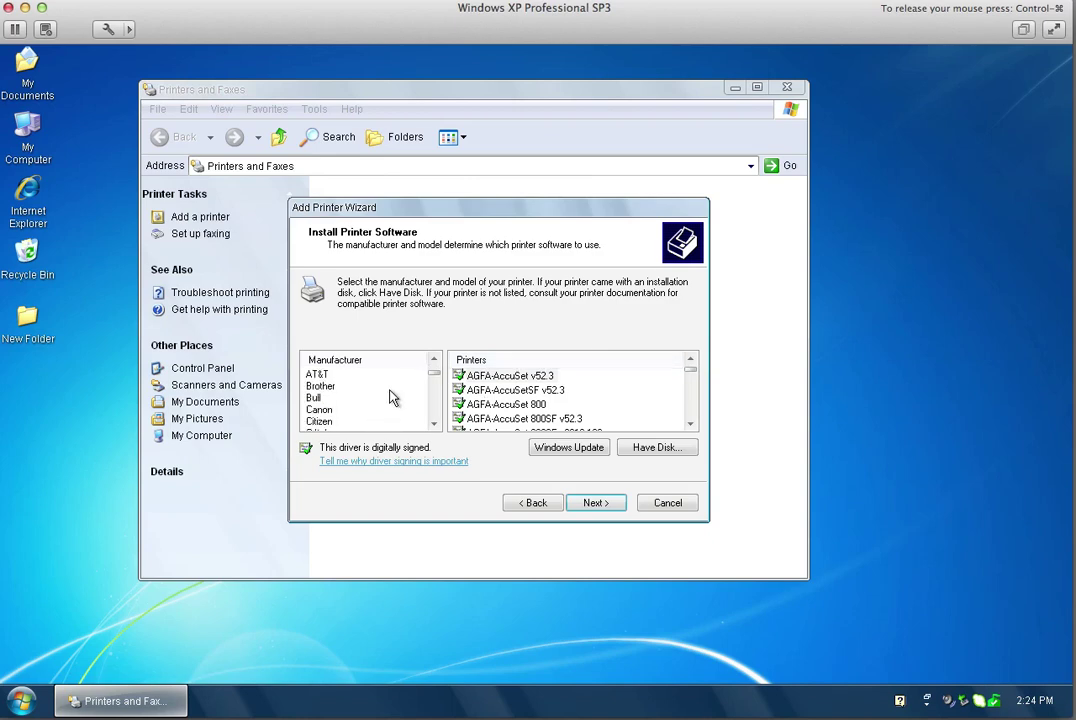
scroll(392, 397, down, 12)
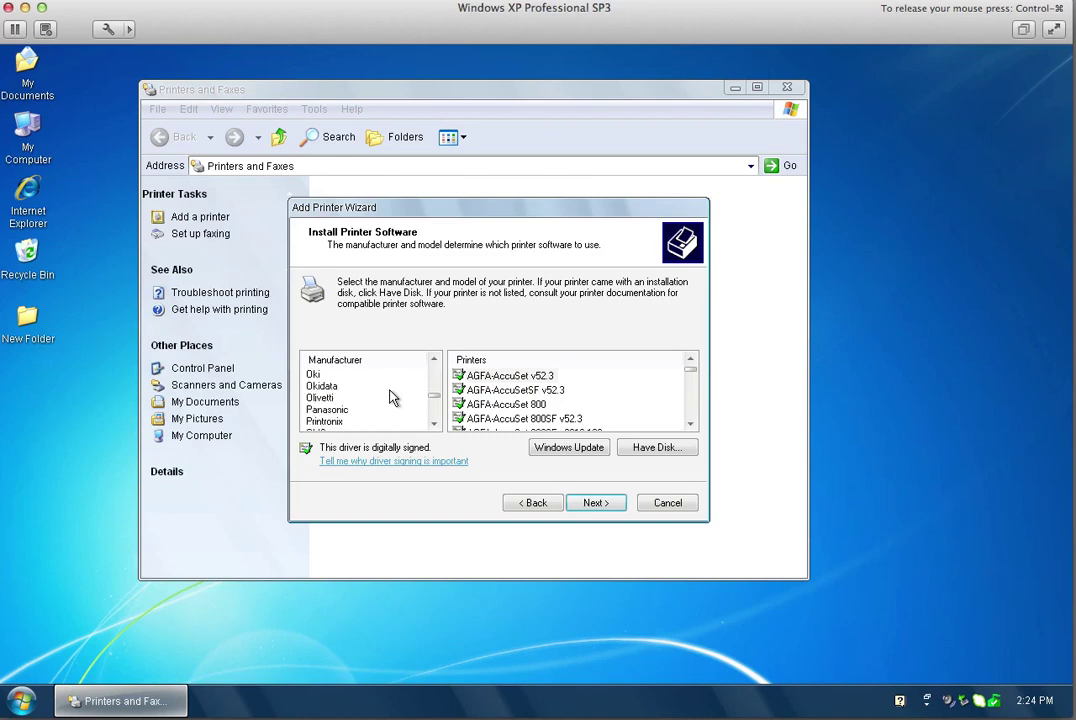
scroll(392, 397, down, 10)
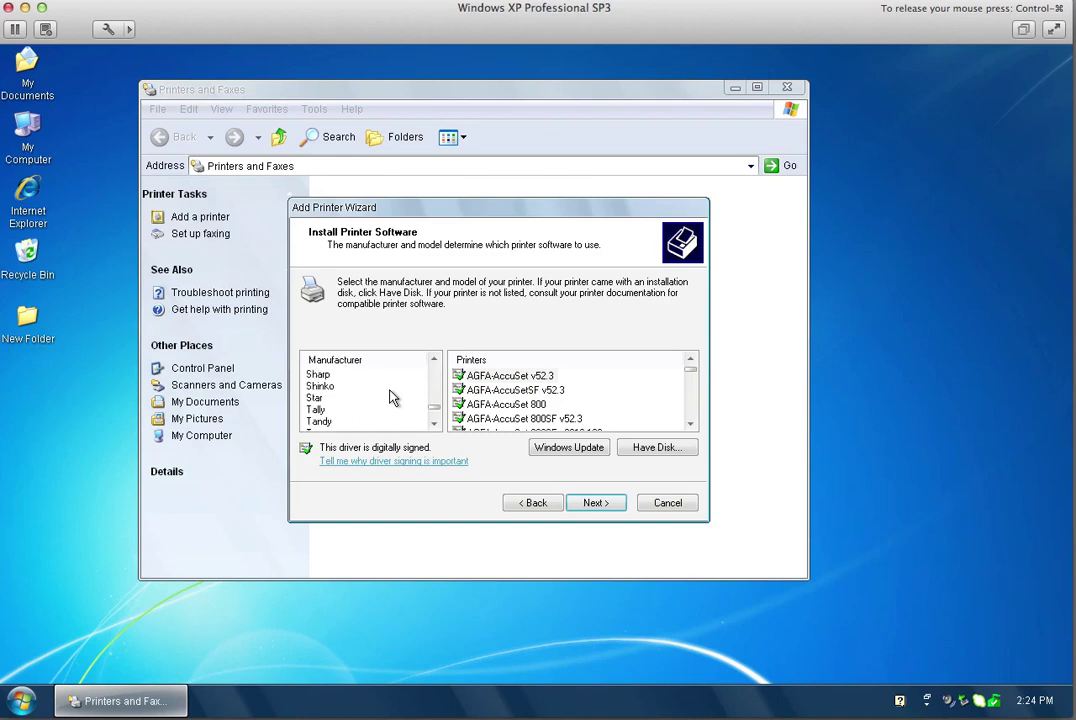
scroll(392, 397, down, 3)
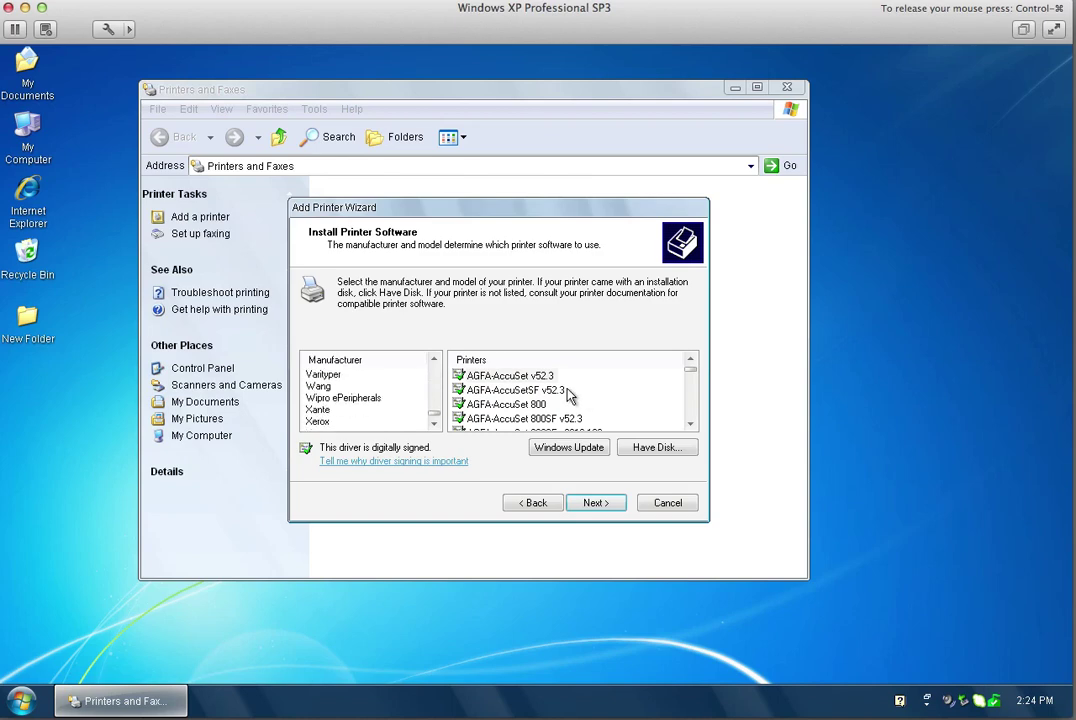
click(514, 390)
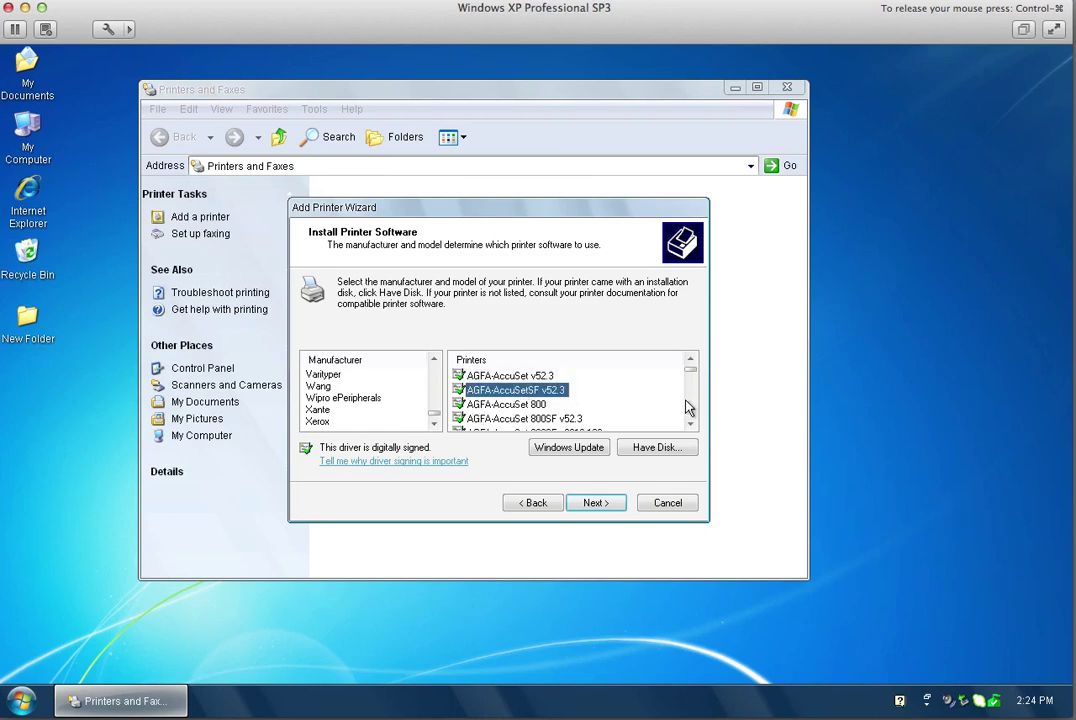
scroll(686, 407, down, 10)
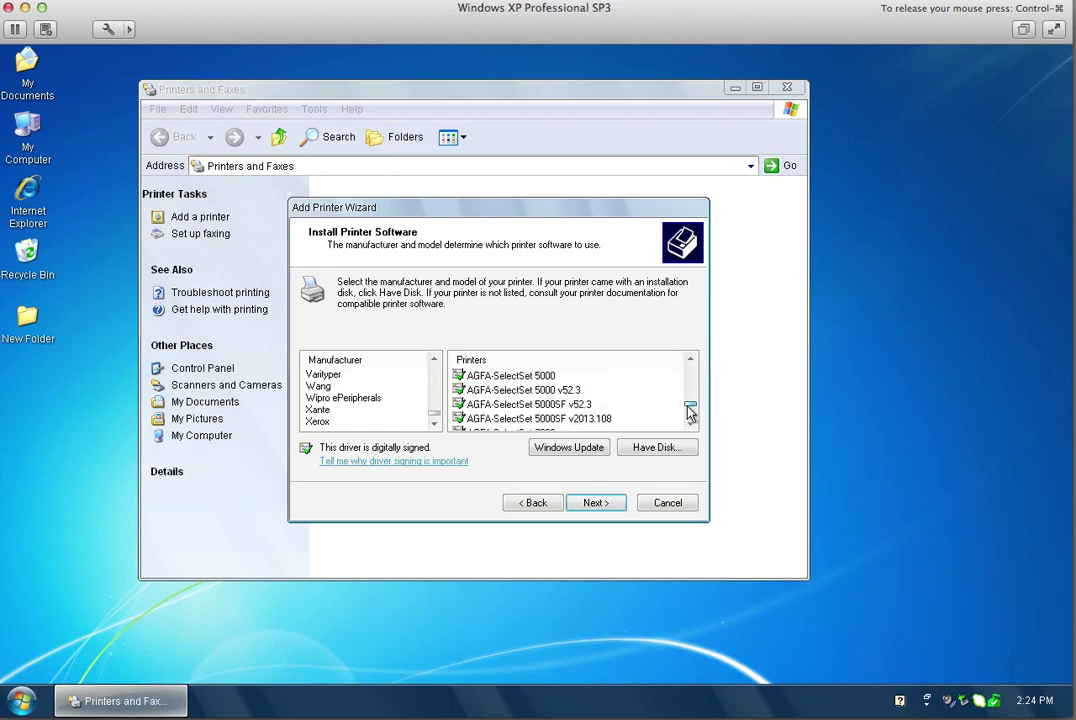
drag(688, 410, 703, 371)
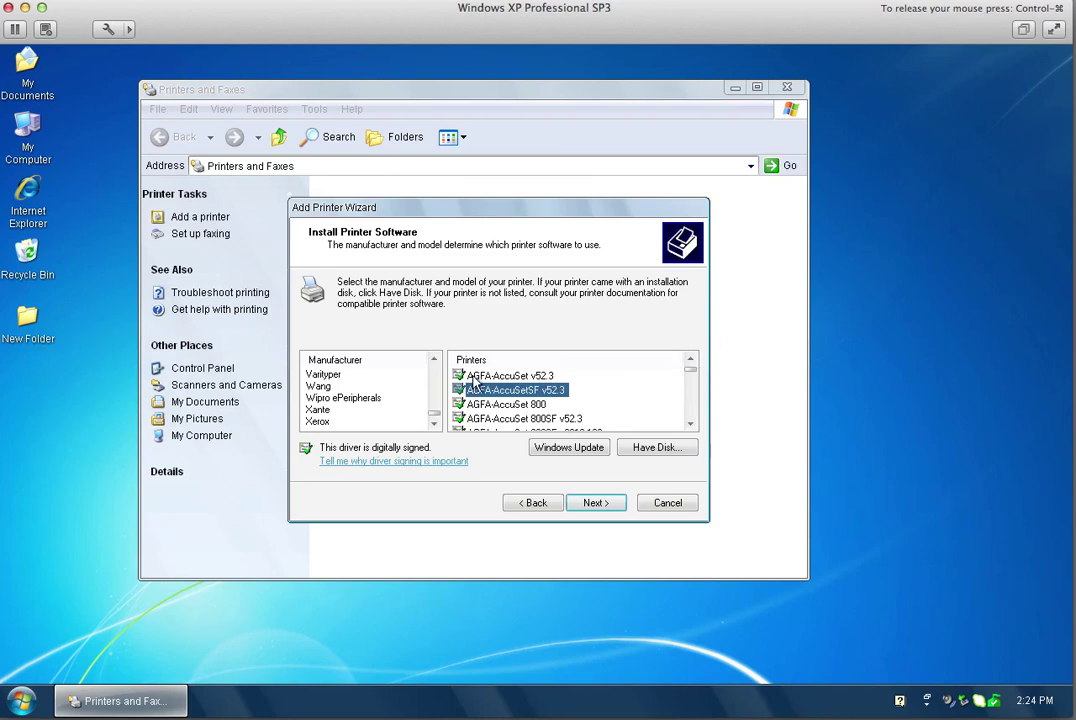
scroll(474, 385, down, 1)
scroll(474, 385, down, 8)
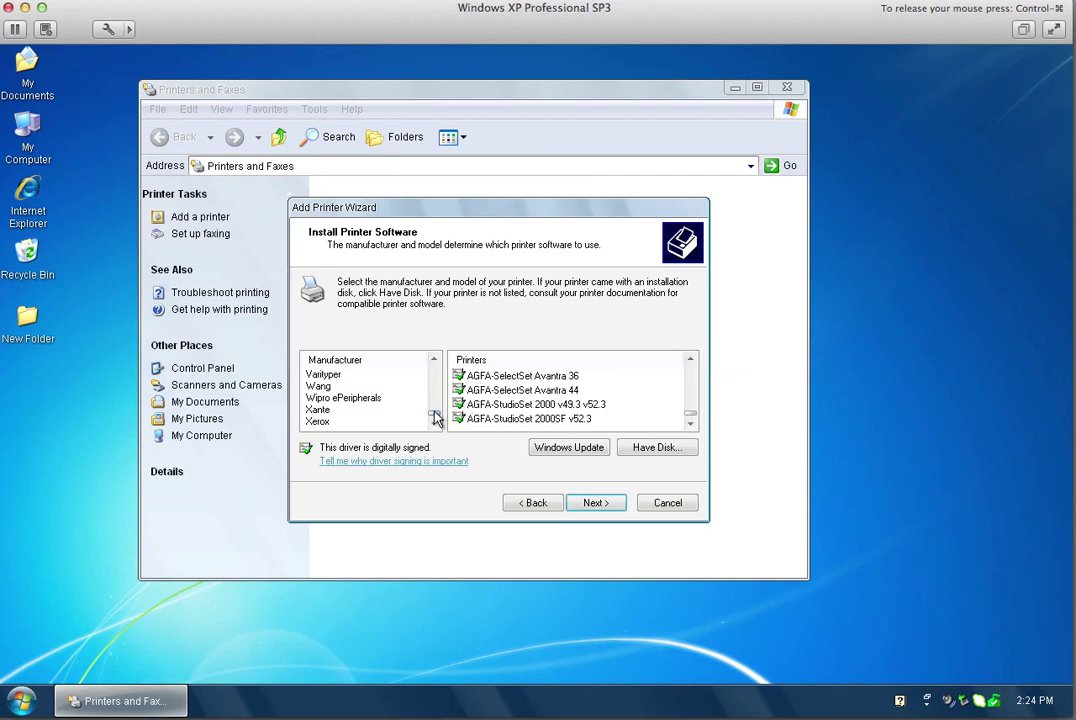
drag(434, 413, 438, 336)
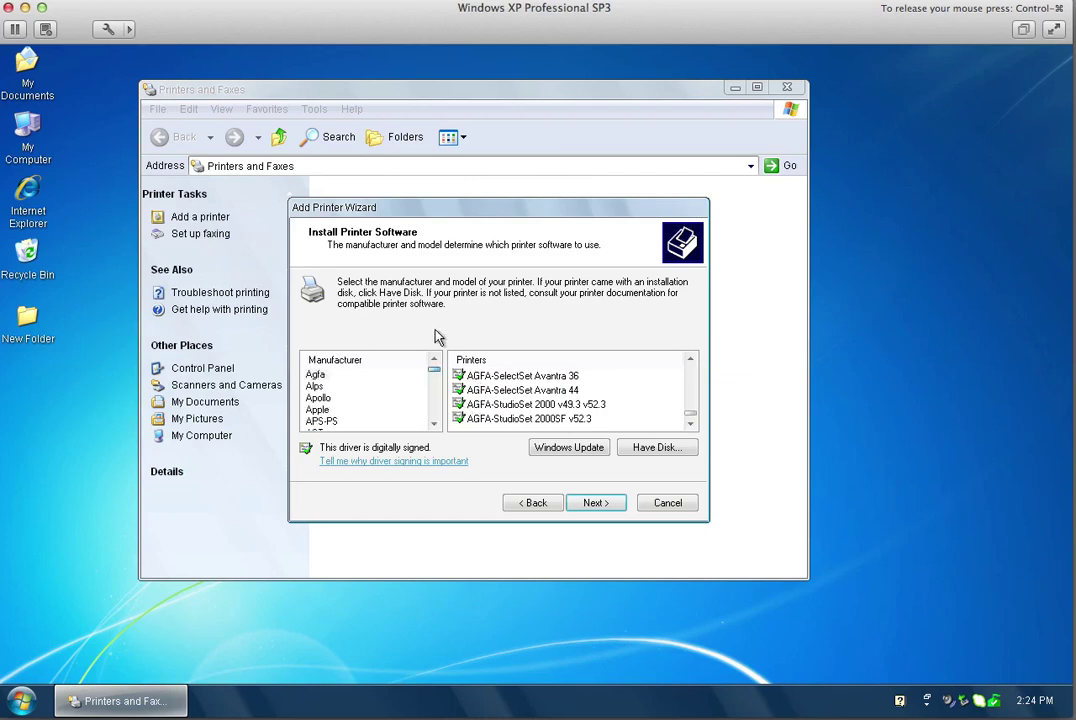
click(556, 391)
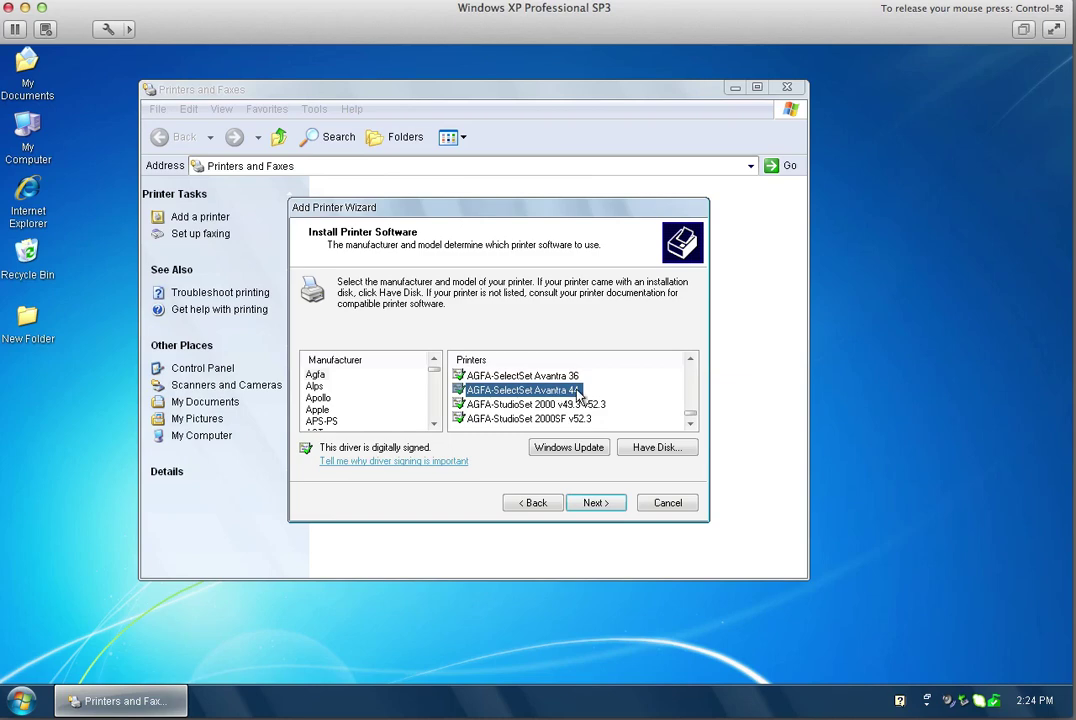
Use Have Disk to load printer drivers from the C:\eng folder.
click(650, 453)
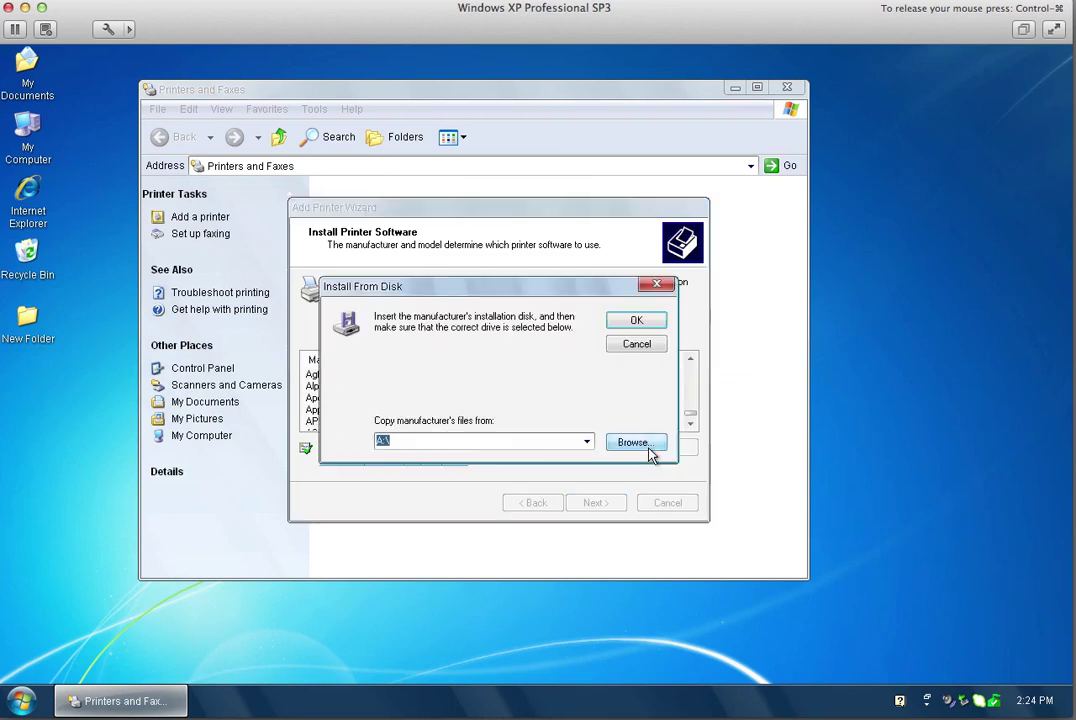
click(650, 453)
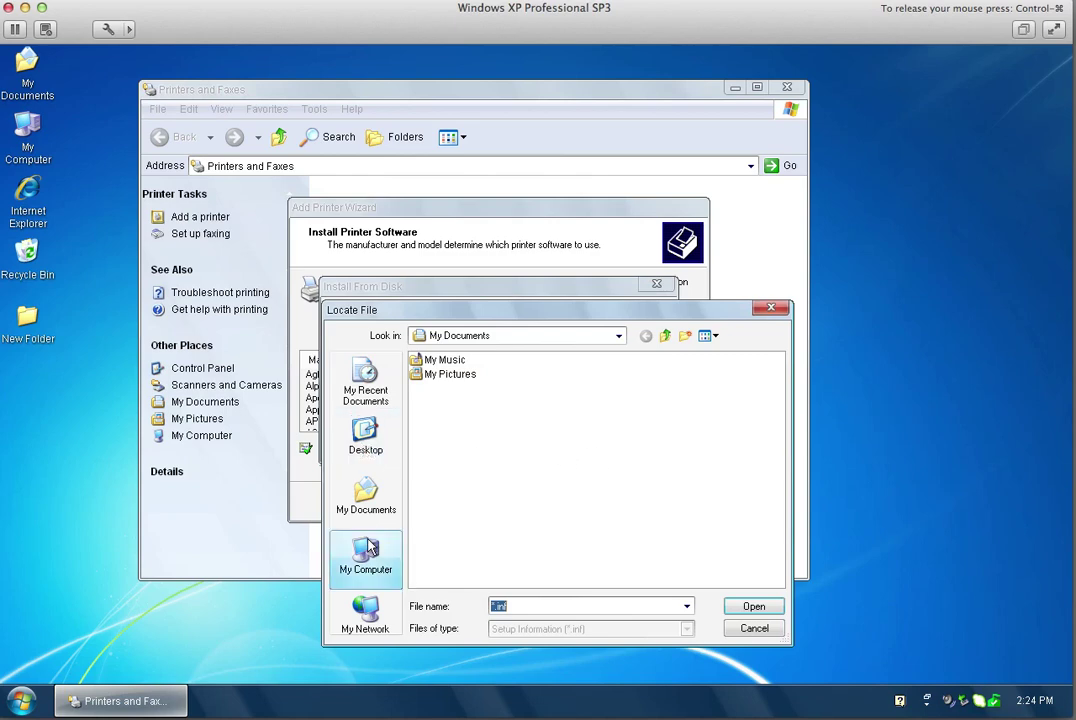
click(365, 555)
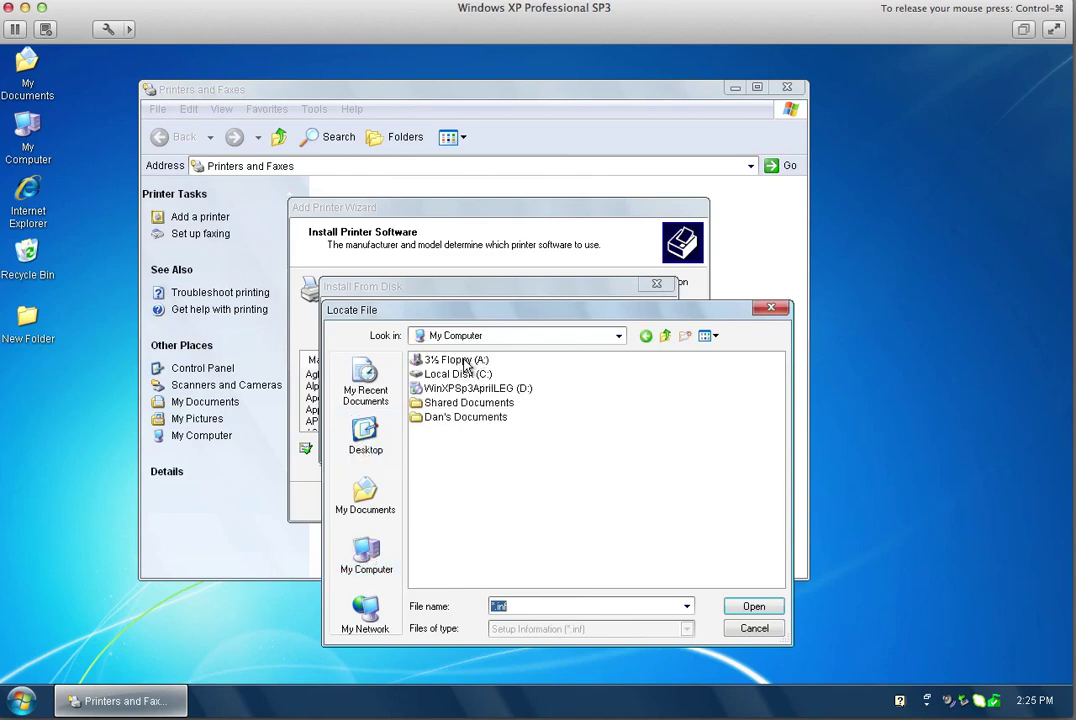
double_click(444, 373)
click(433, 376)
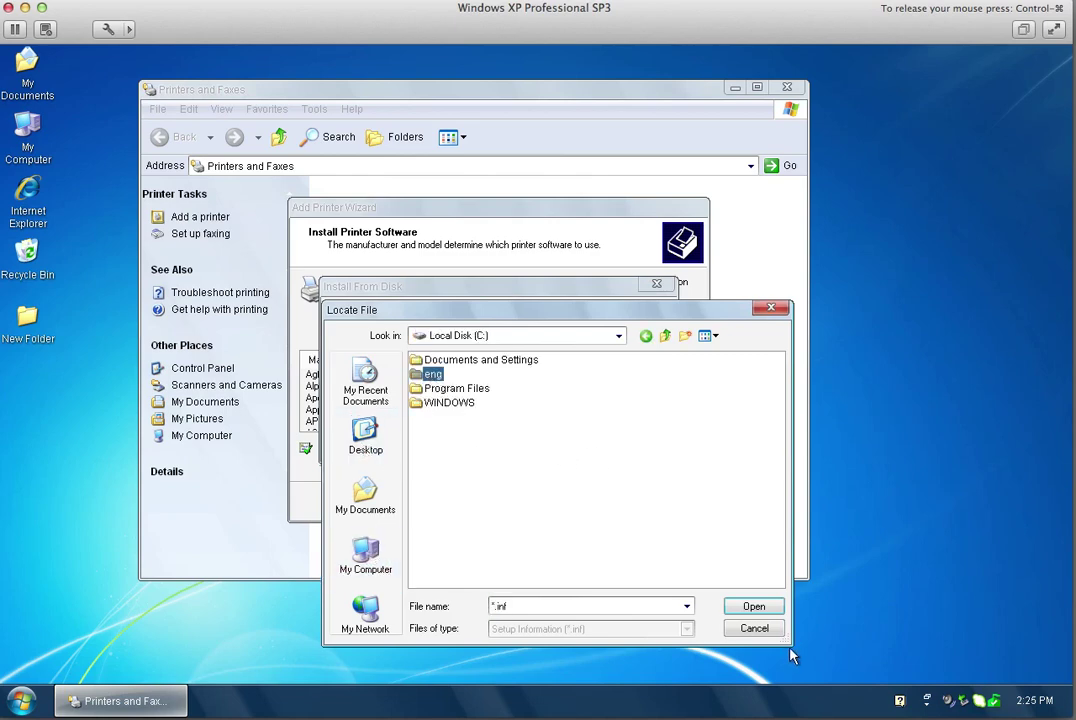
click(764, 608)
click(765, 607)
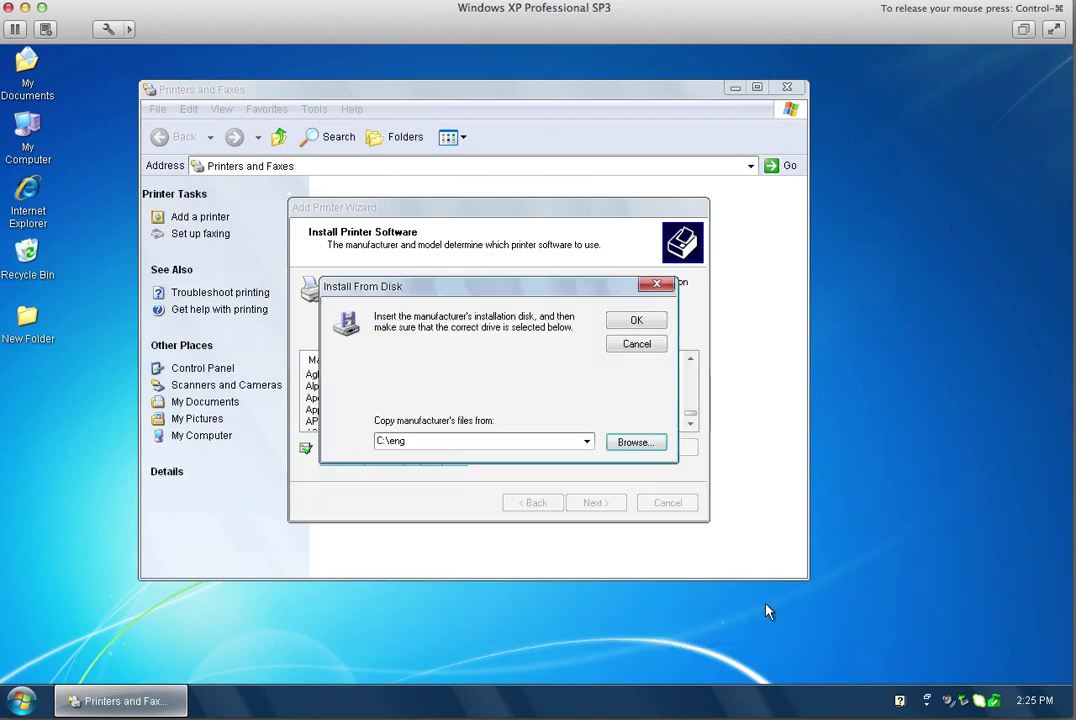
click(626, 326)
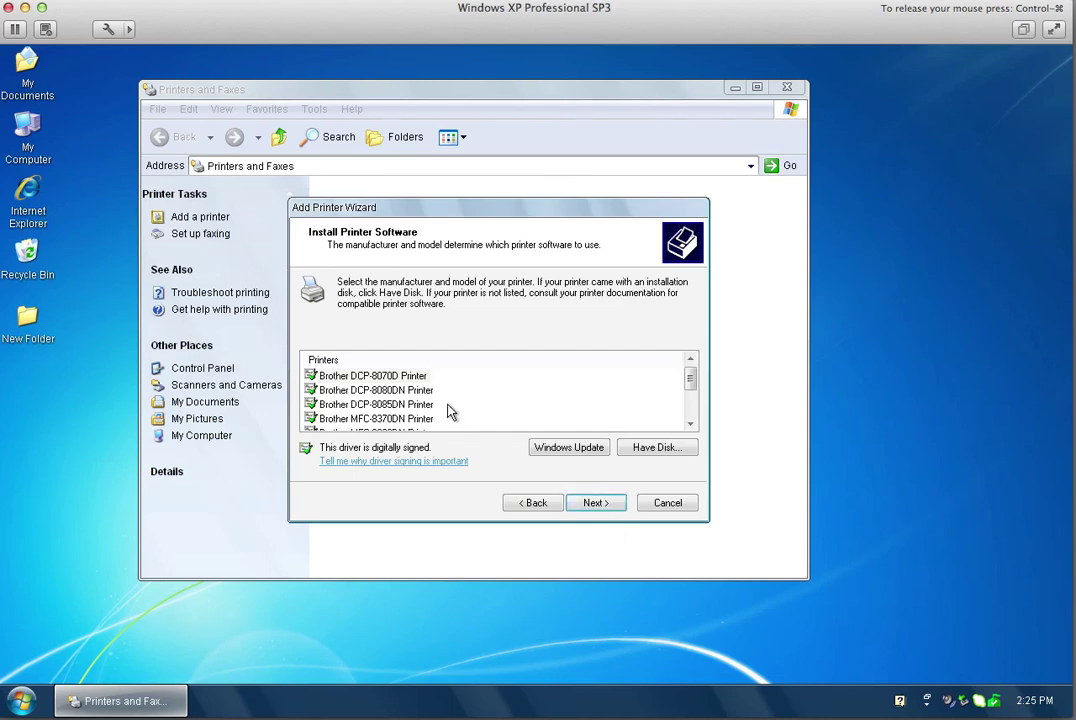
Choose the Brother MFC-8880DN Printer model and keep its suggested name.
click(697, 403)
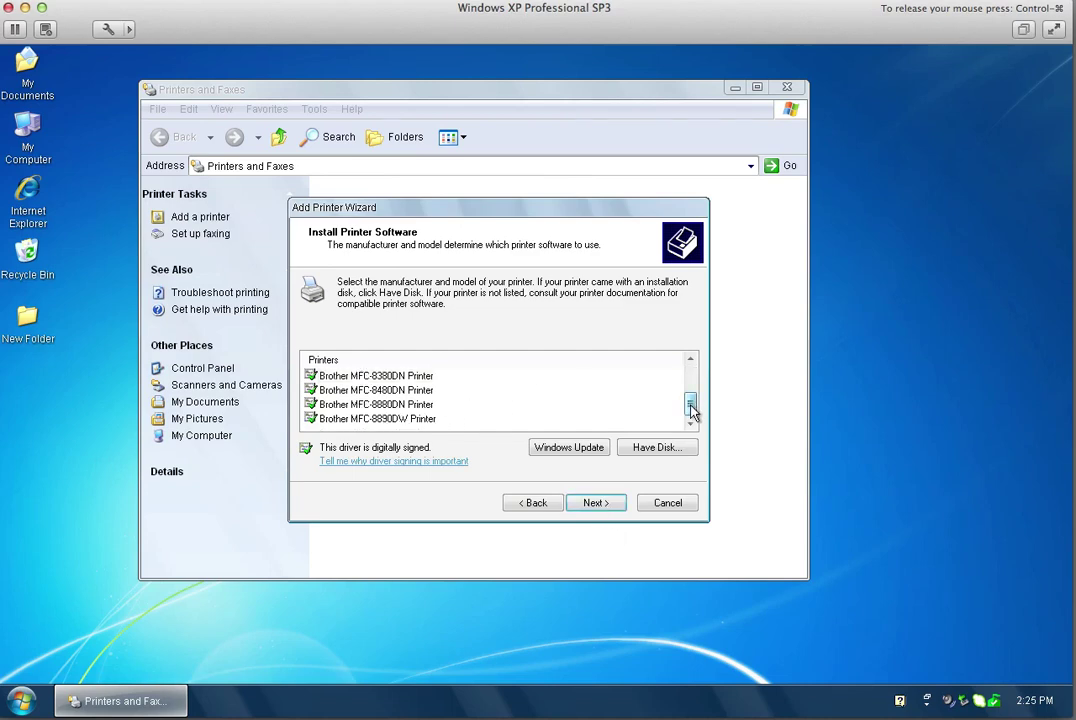
click(421, 404)
click(595, 503)
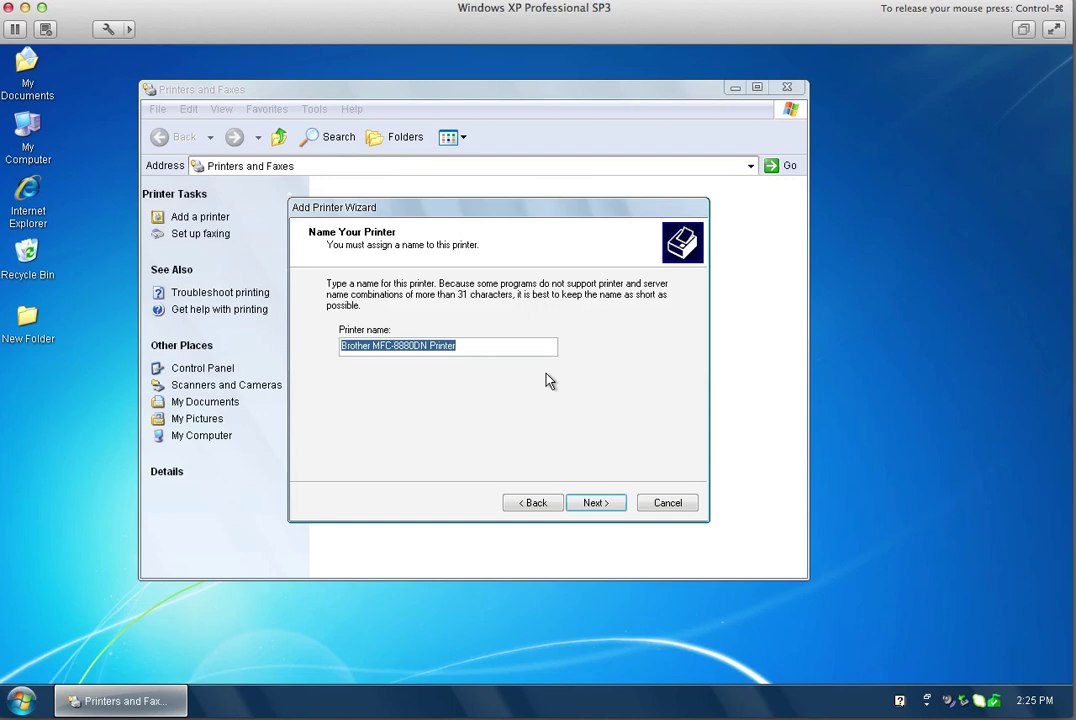
click(463, 348)
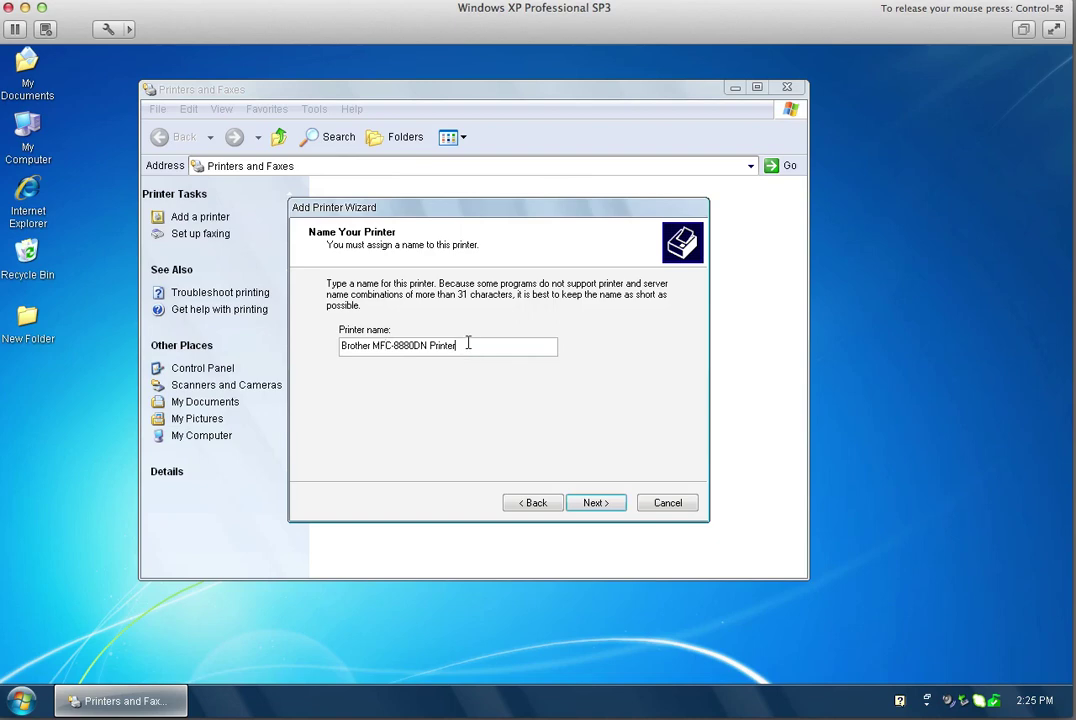
click(596, 506)
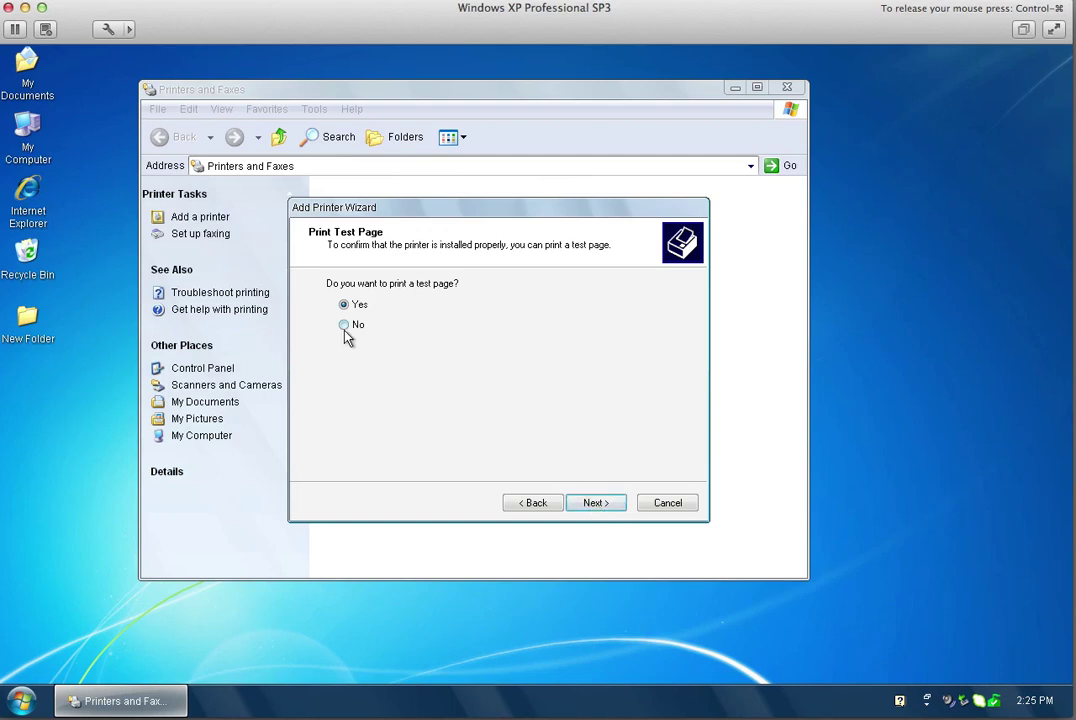
Decline the test page and finish installing the printer.
click(346, 327)
click(608, 504)
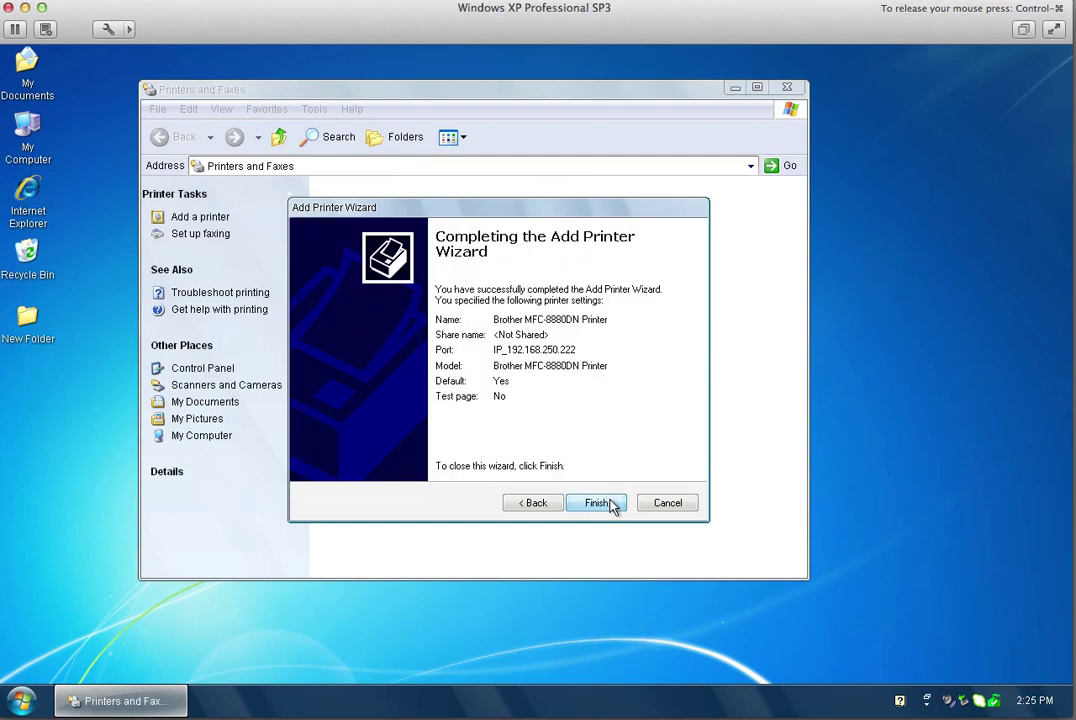
click(600, 503)
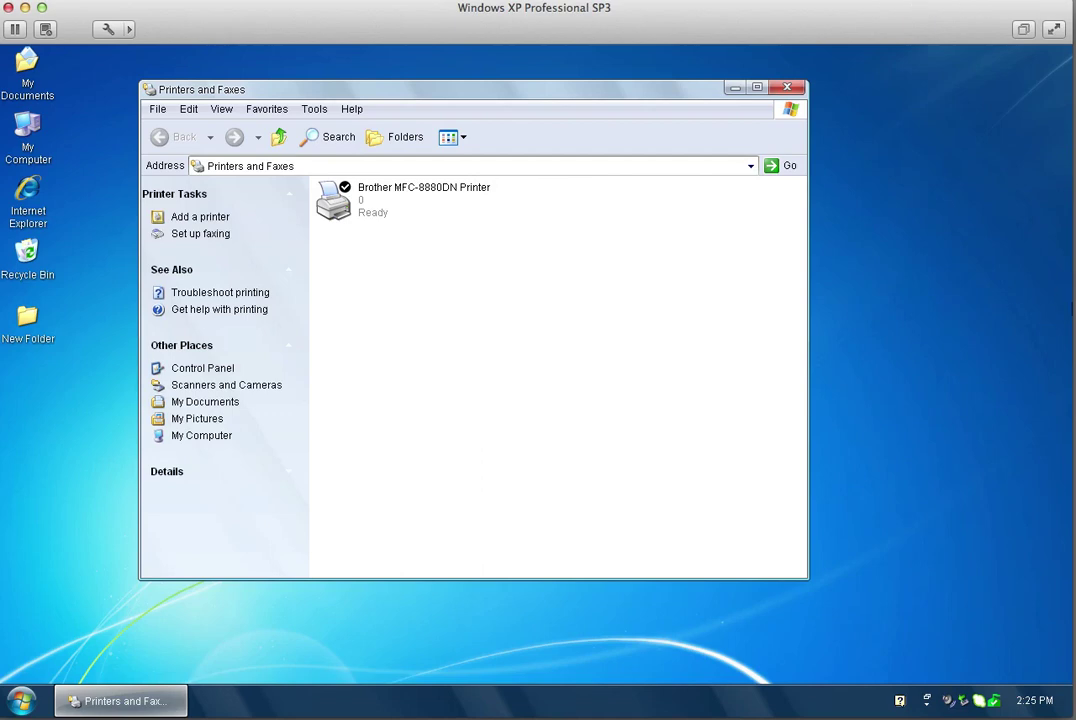
Open the Brother MFC-8880DN print queue and enlarge its window to show all columns.
double_click(340, 207)
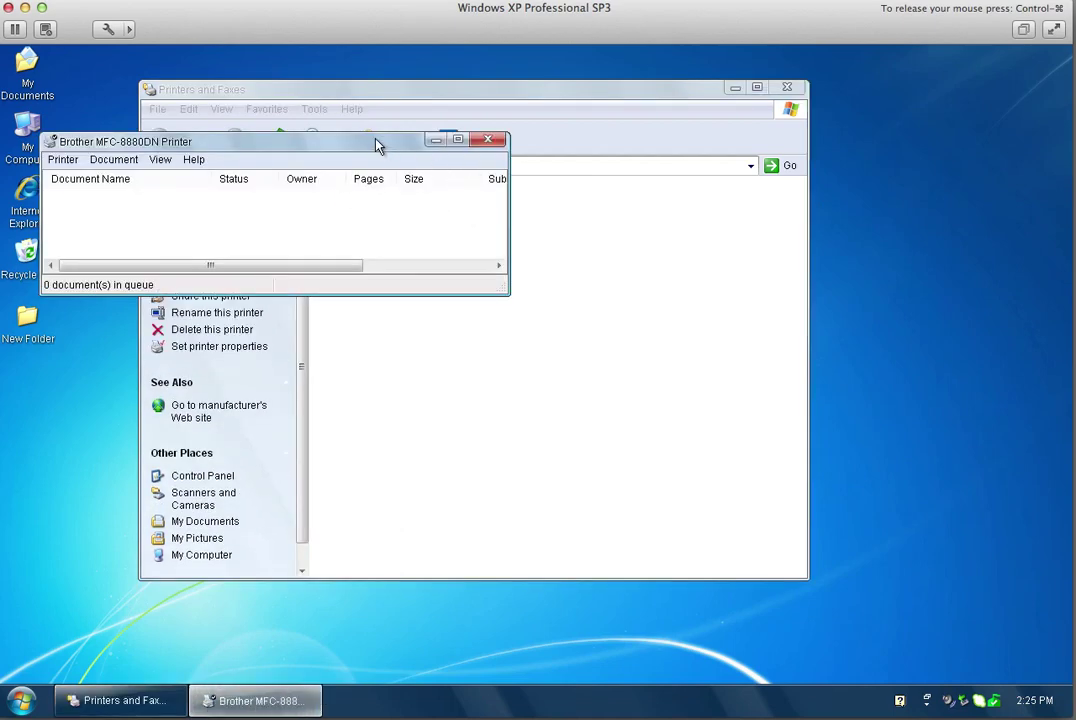
drag(378, 146, 513, 251)
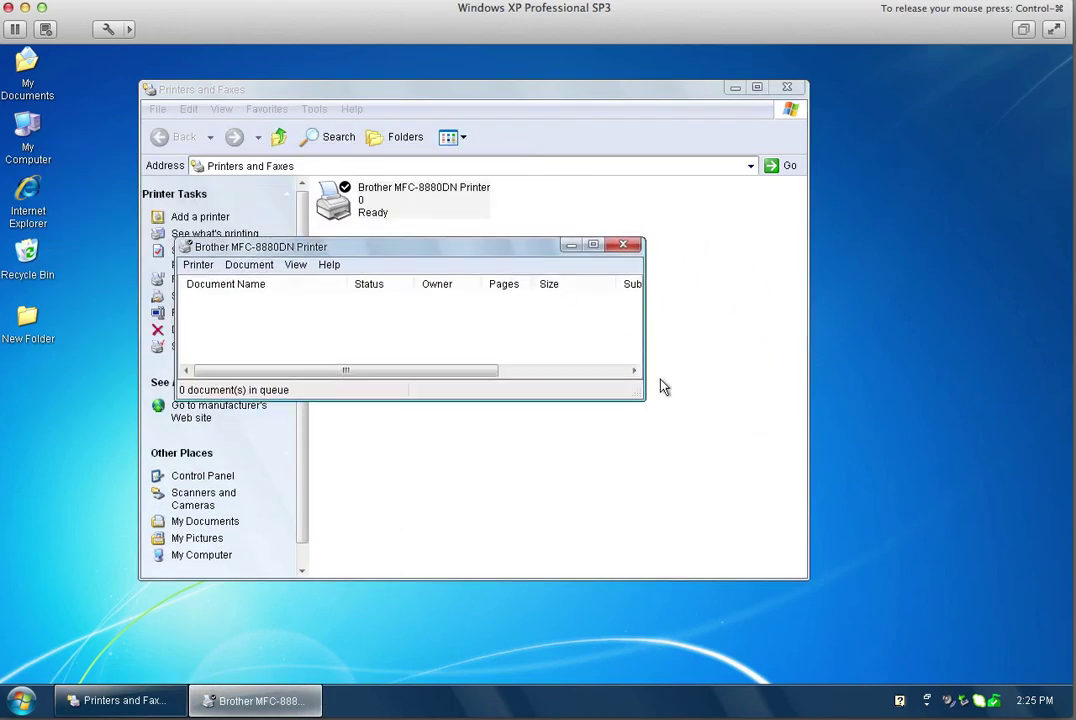
drag(643, 397, 802, 528)
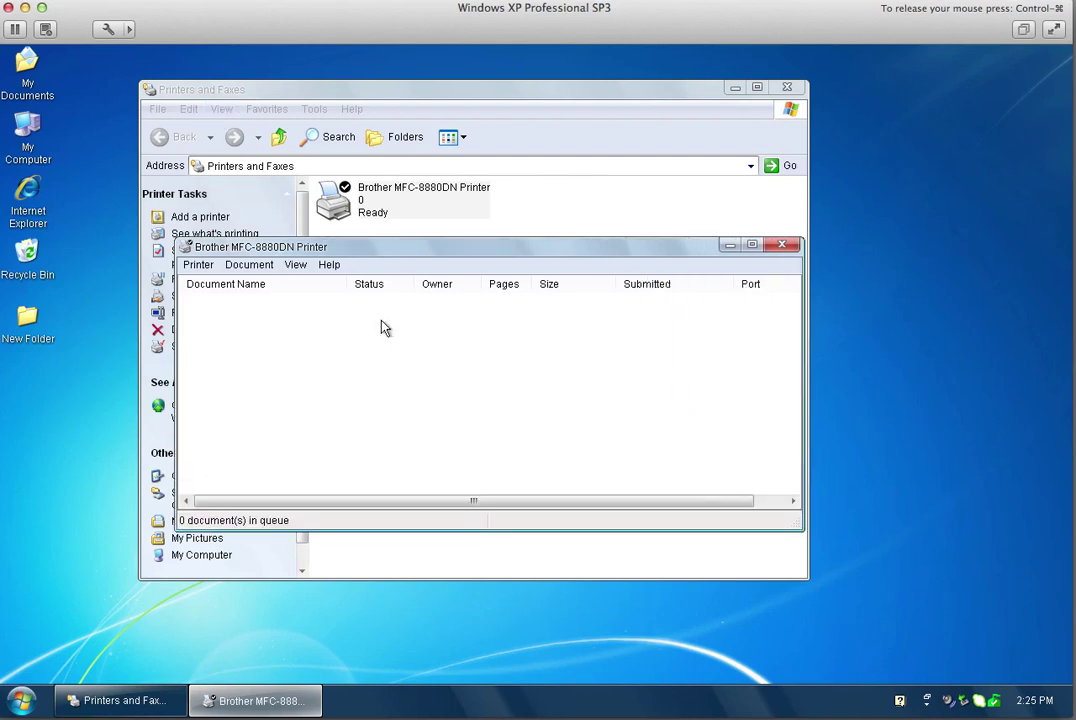
Look through the queue's Document and Printer menus and choose the printer's Properties.
click(295, 264)
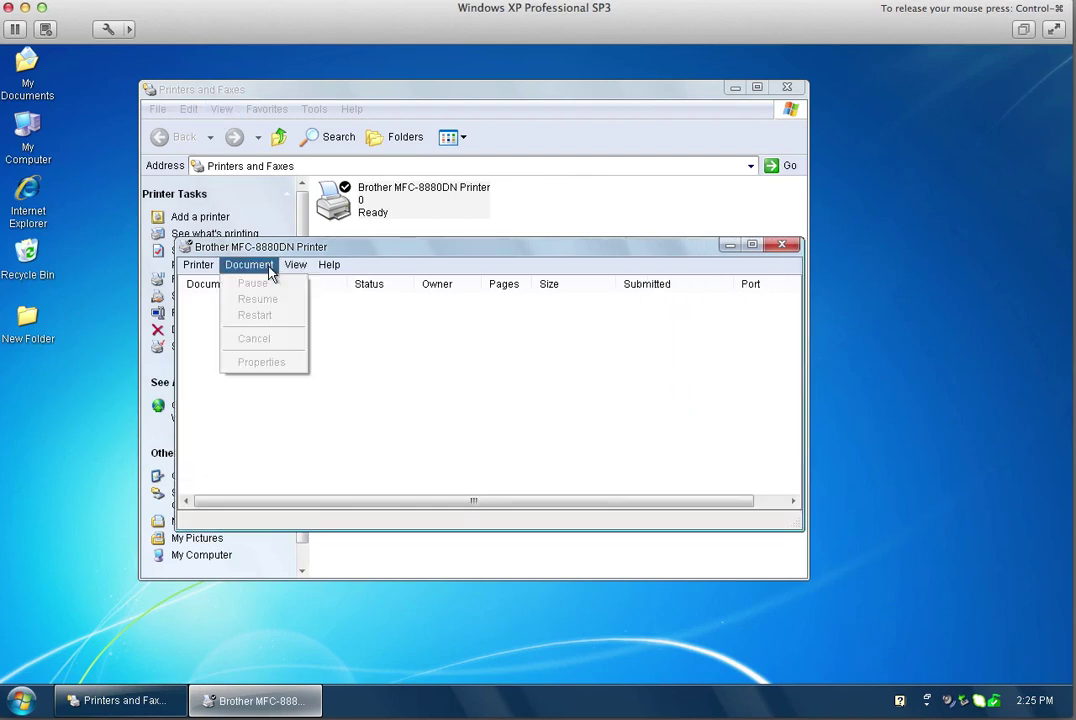
mouse_move(218, 268)
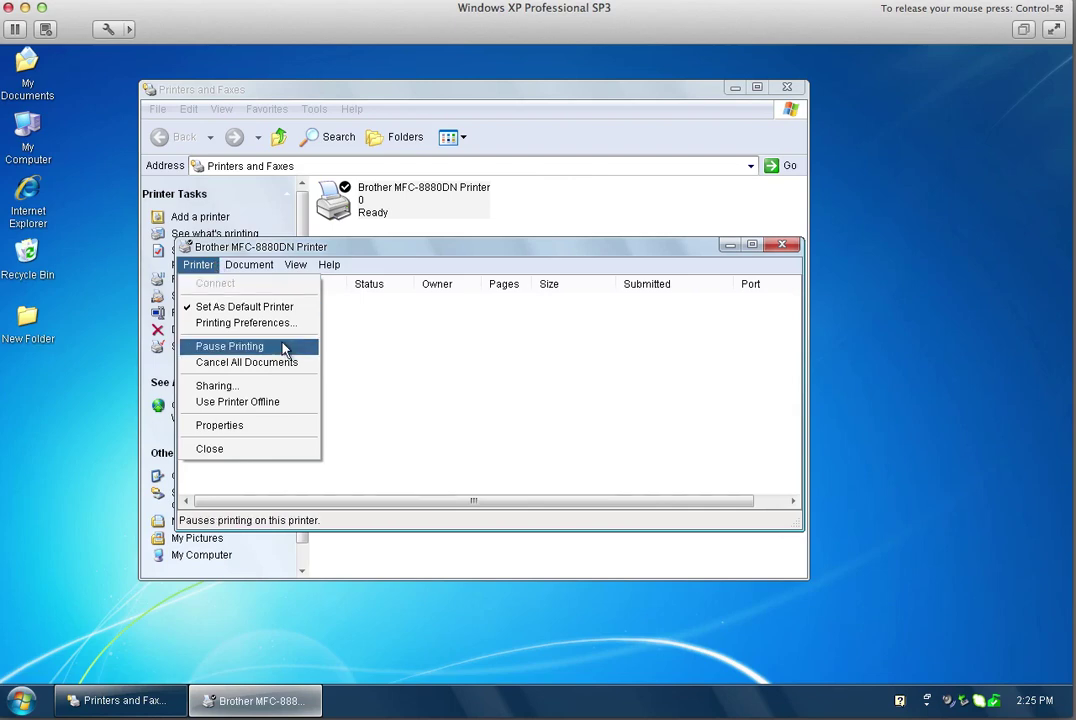
click(288, 428)
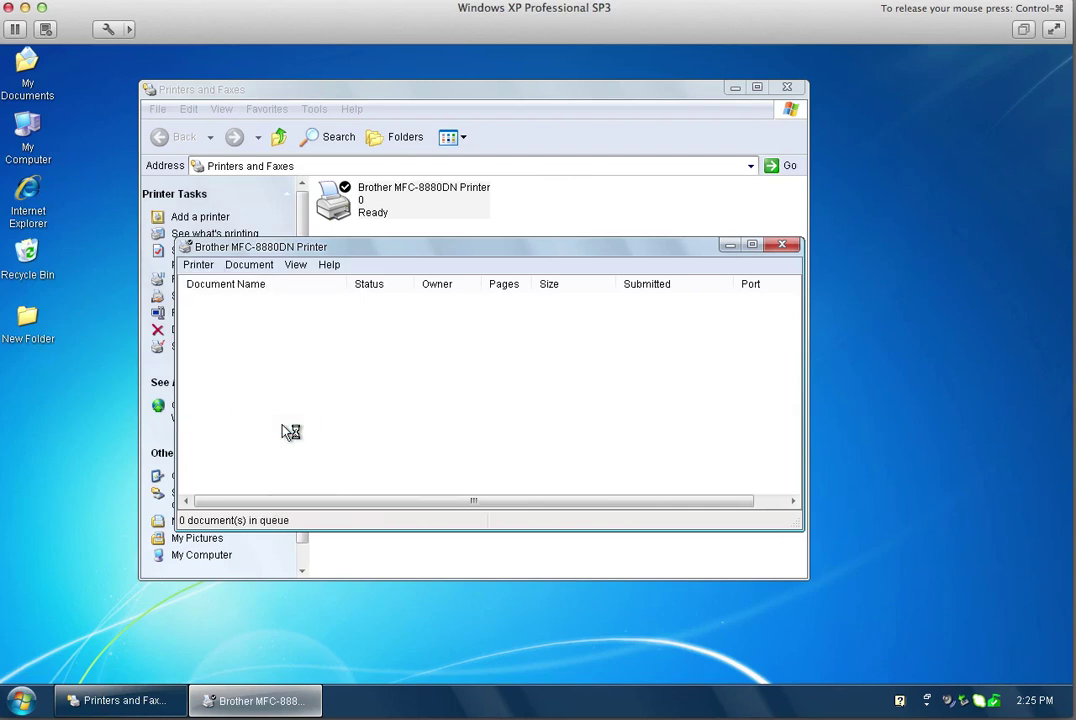
drag(194, 104, 584, 173)
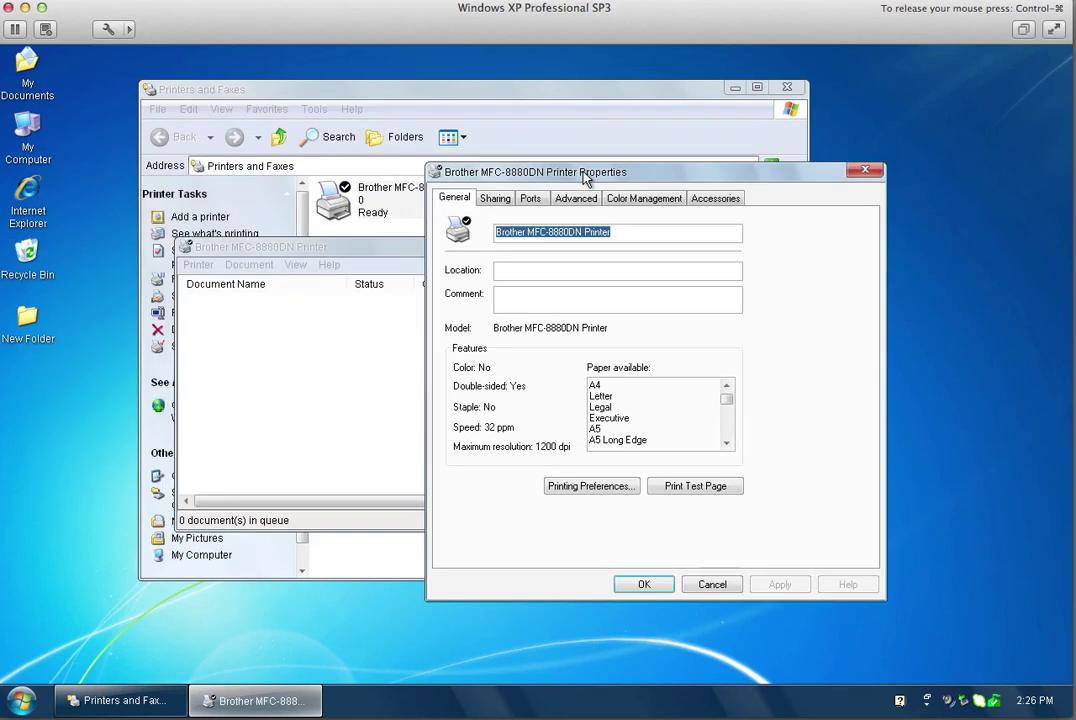
click(712, 580)
click(198, 264)
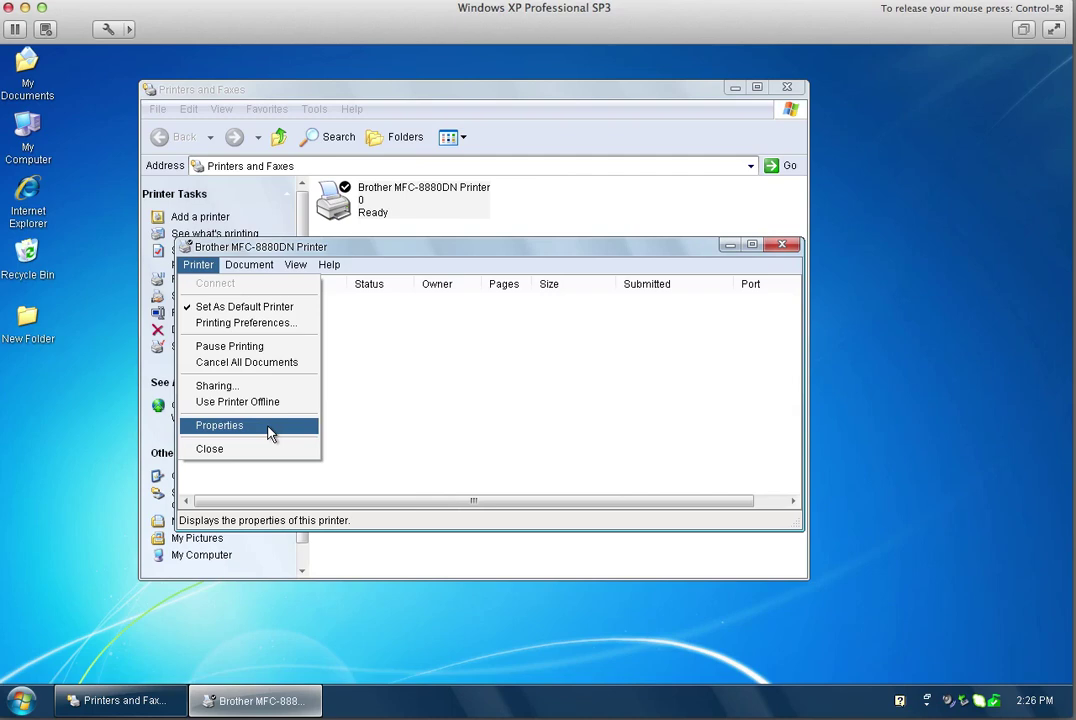
click(270, 432)
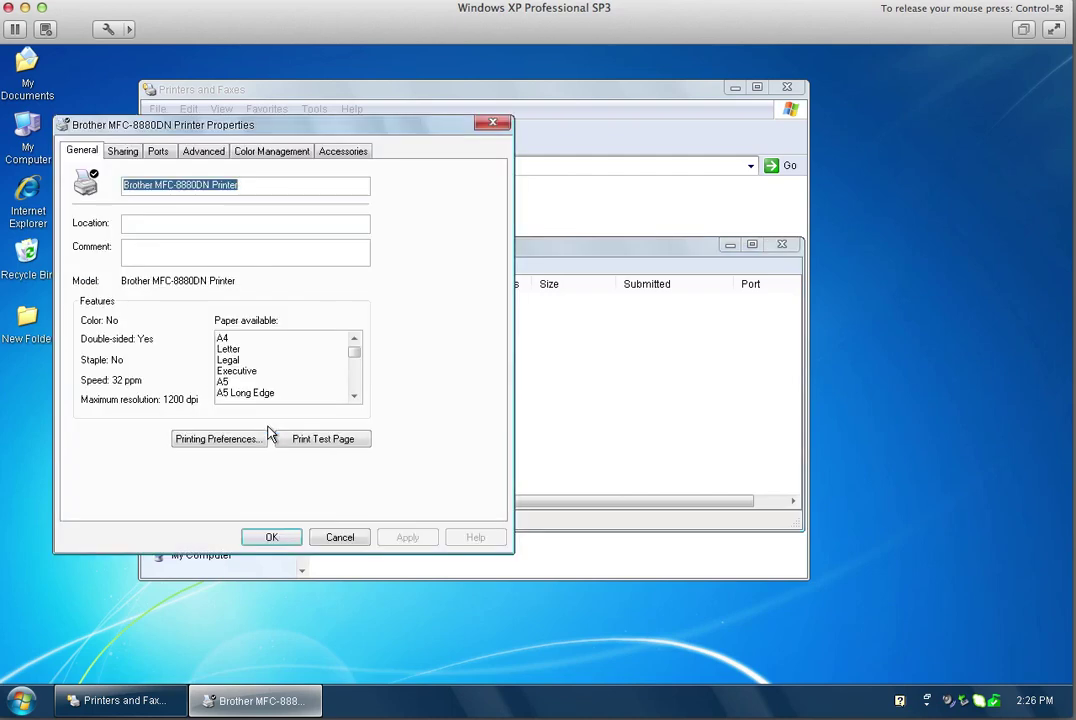
drag(218, 135, 411, 150)
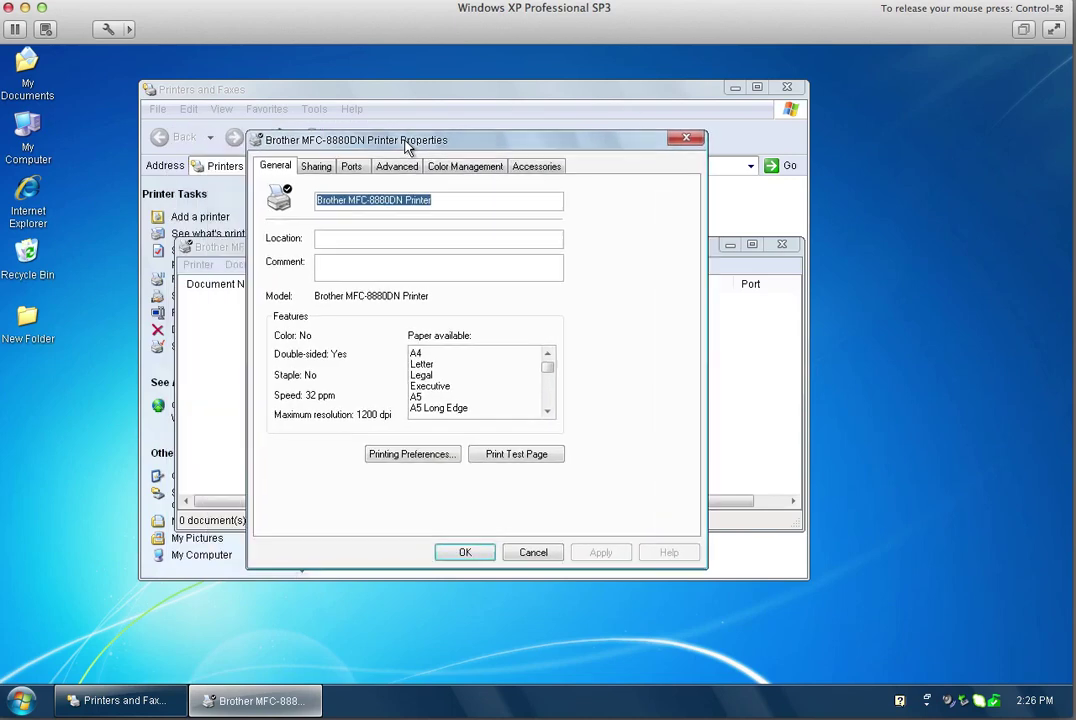
click(320, 167)
click(352, 167)
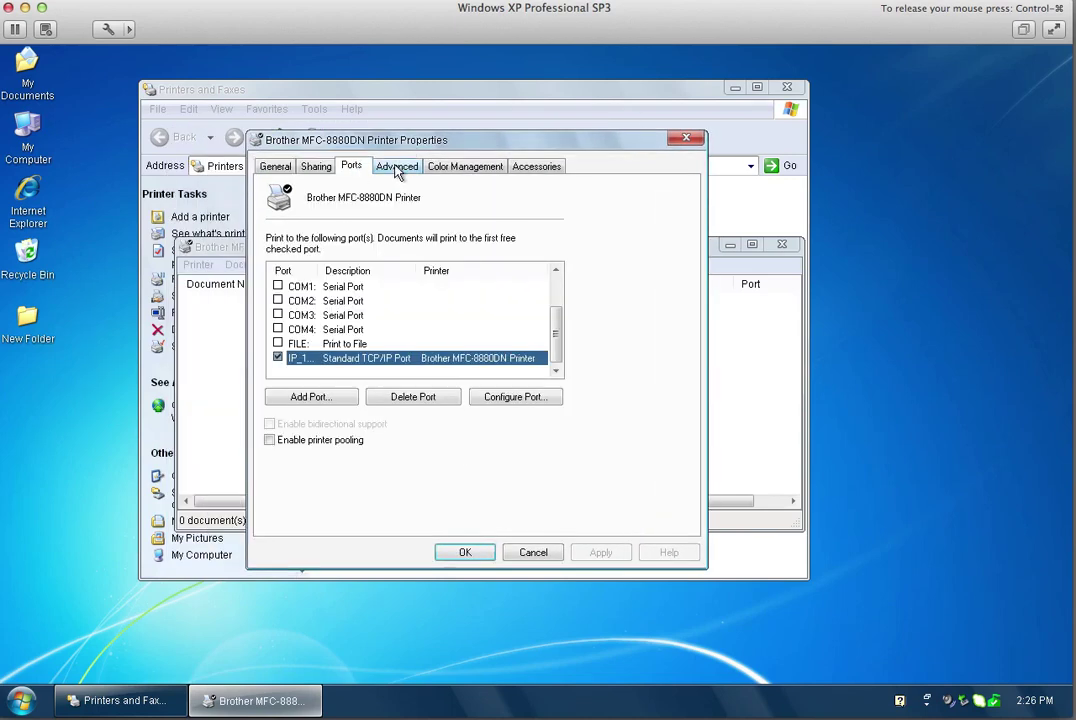
click(393, 167)
click(356, 167)
click(397, 167)
click(465, 166)
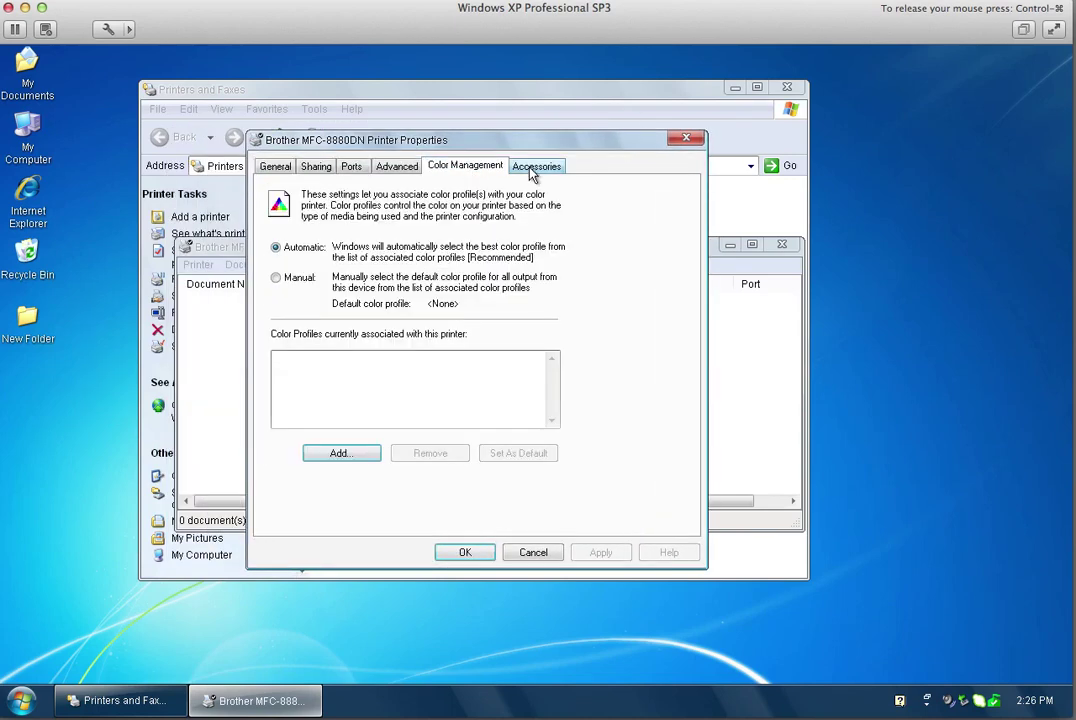
click(536, 166)
click(551, 553)
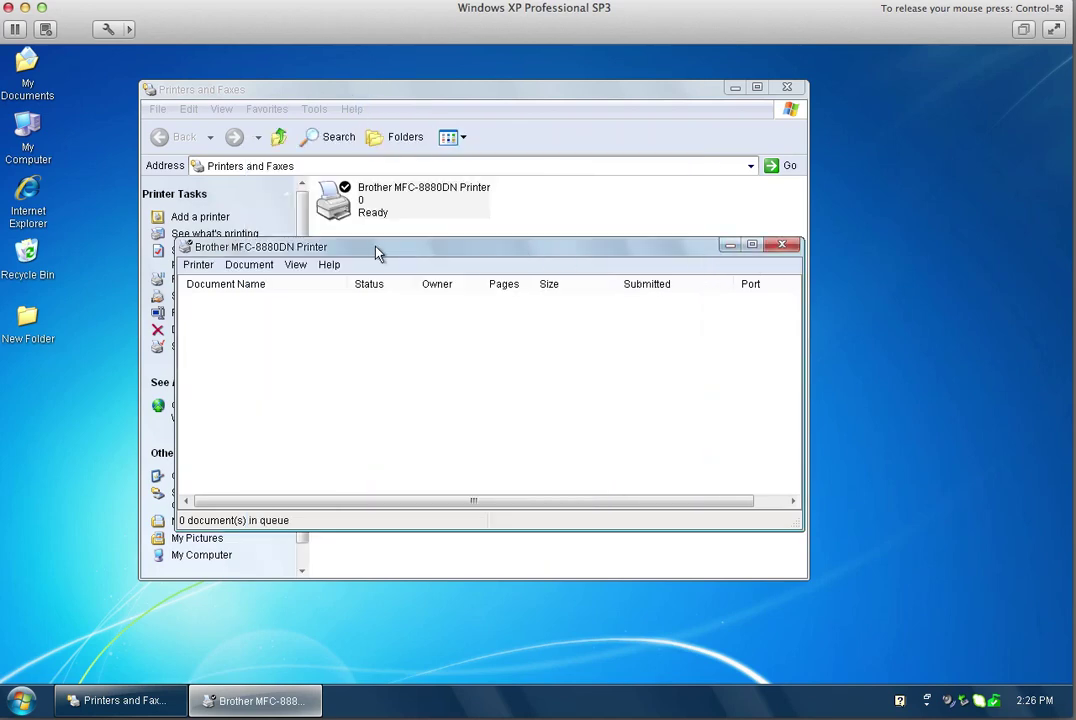
Reposition and close the empty Brother print queue, then close Printers and Faxes.
drag(370, 252, 363, 236)
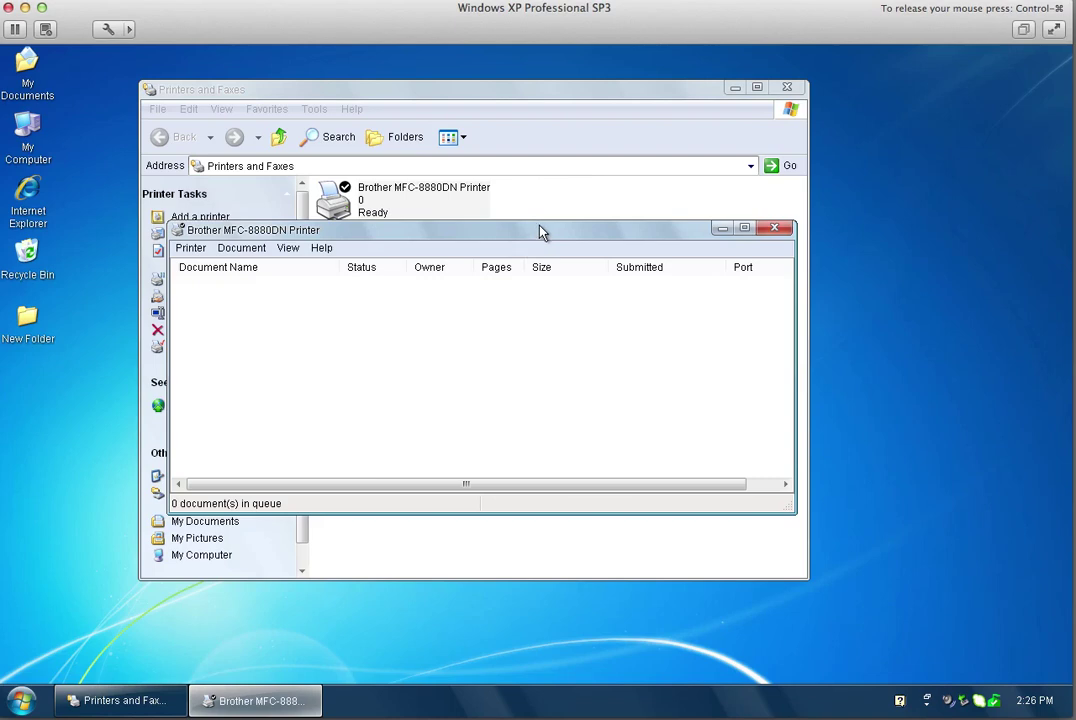
mouse_move(540, 233)
mouse_down()
mouse_move(543, 272)
mouse_move(543, 240)
mouse_up()
click(782, 236)
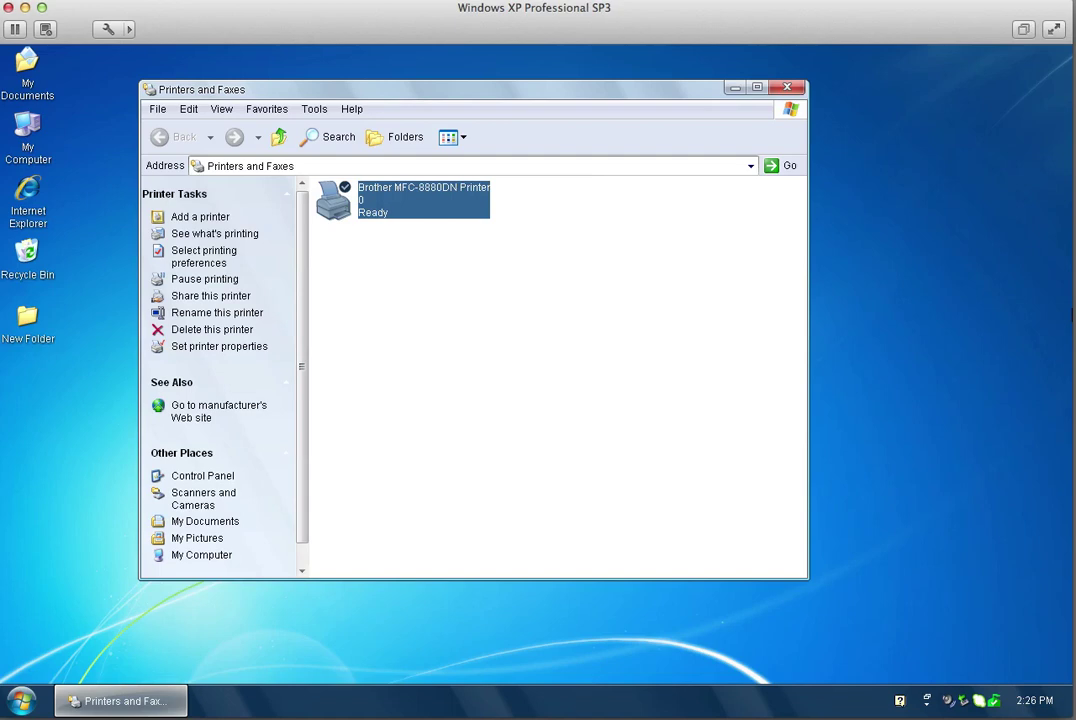
click(787, 88)
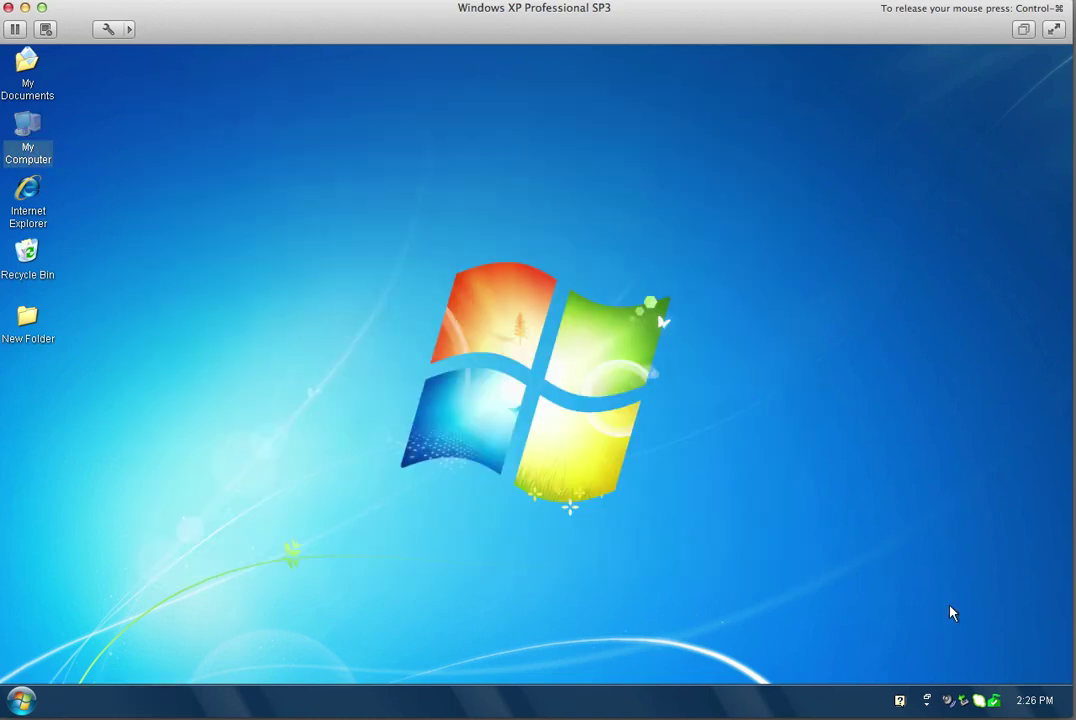
right_click(995, 705)
click(1020, 688)
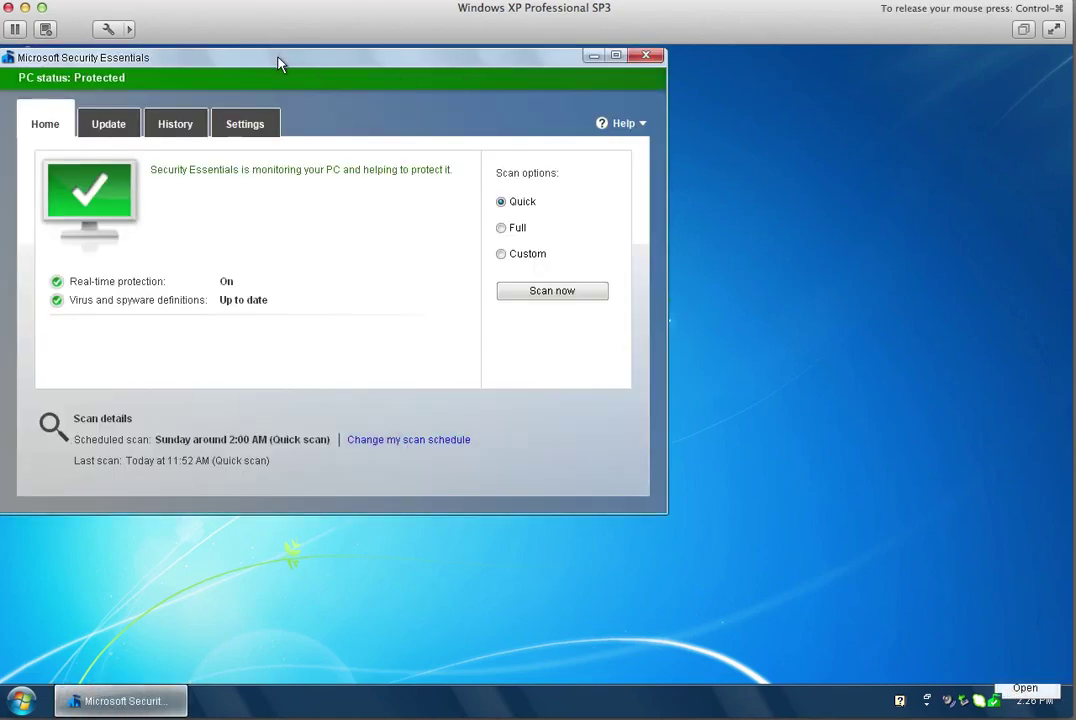
drag(281, 60, 507, 124)
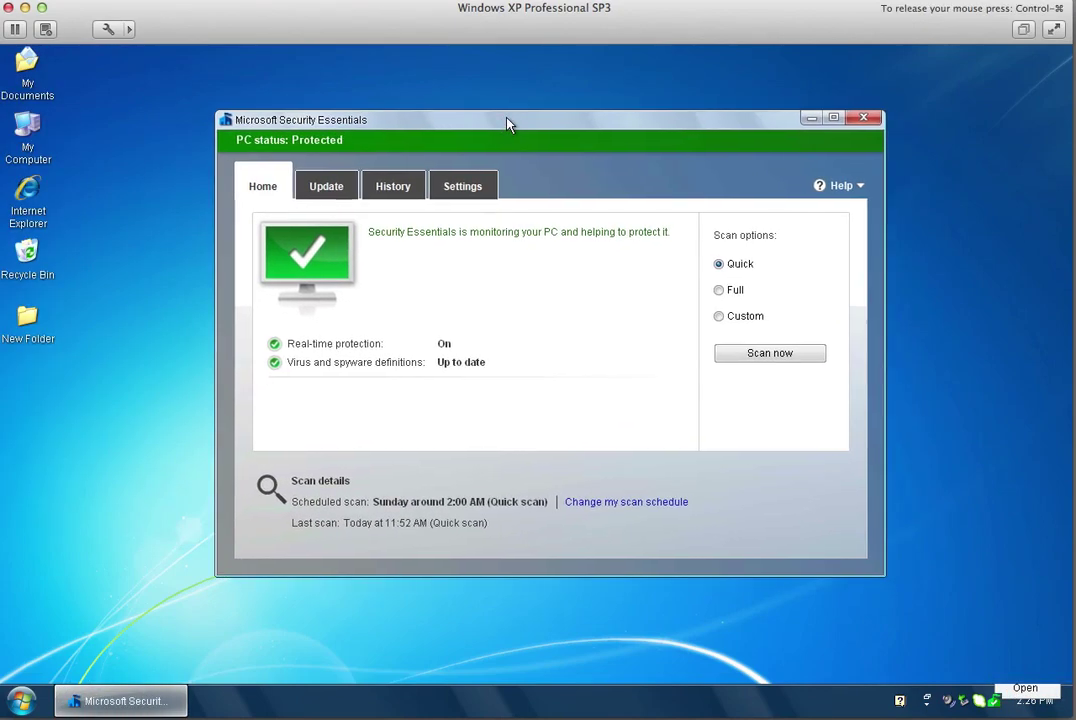
click(464, 199)
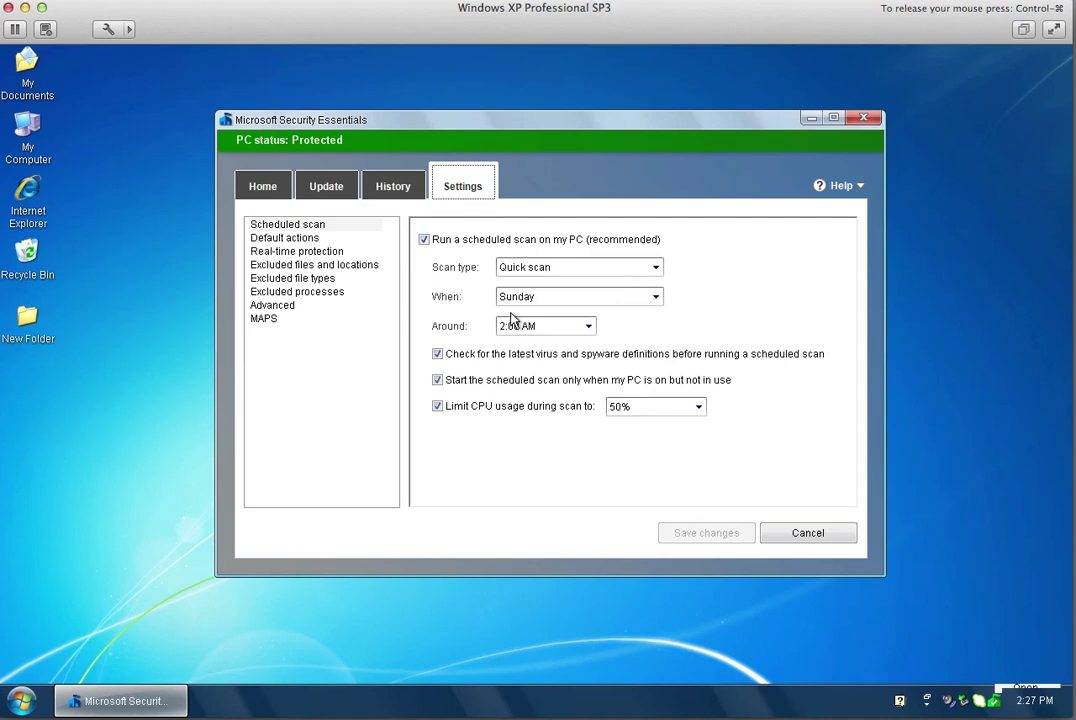
click(548, 330)
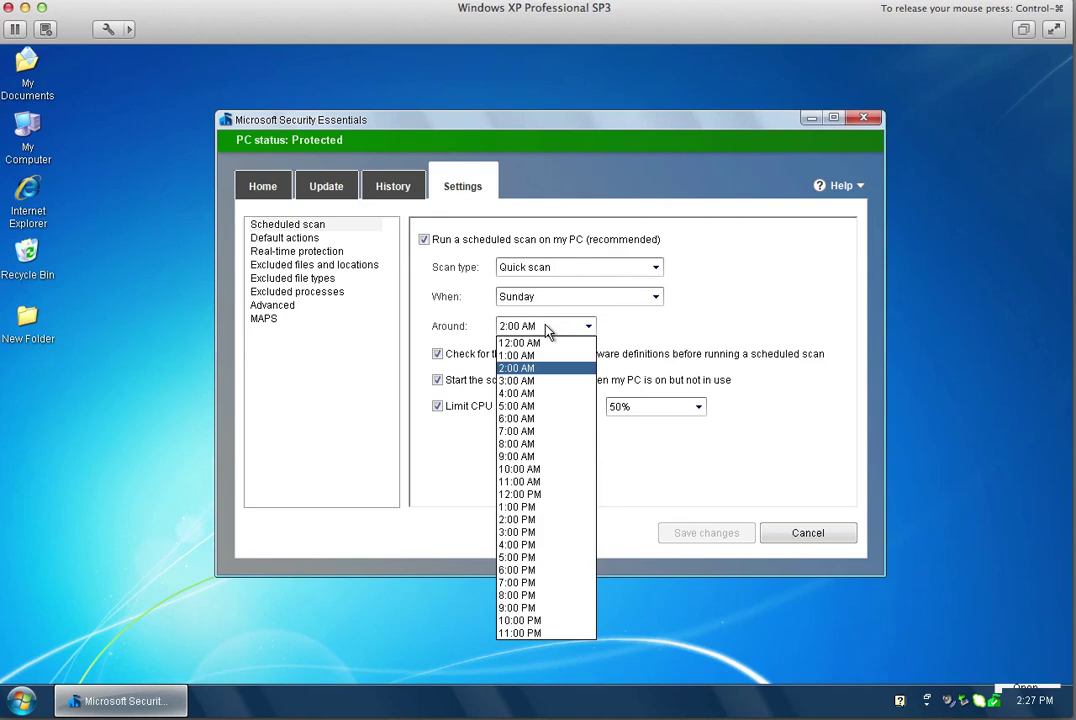
click(548, 330)
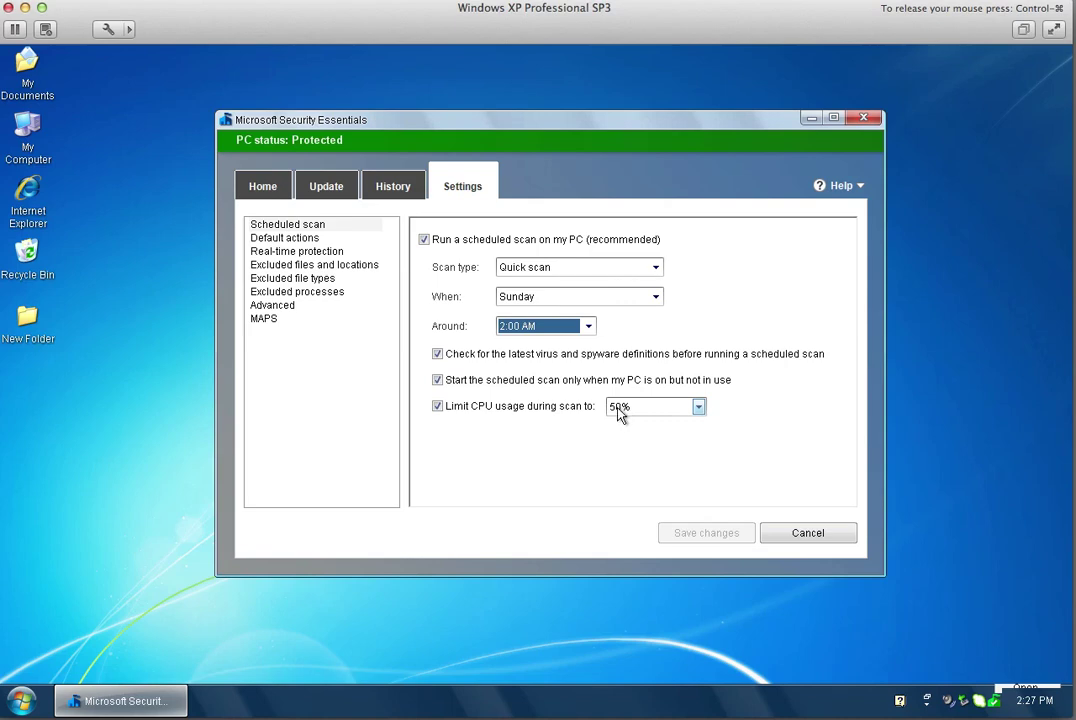
click(300, 251)
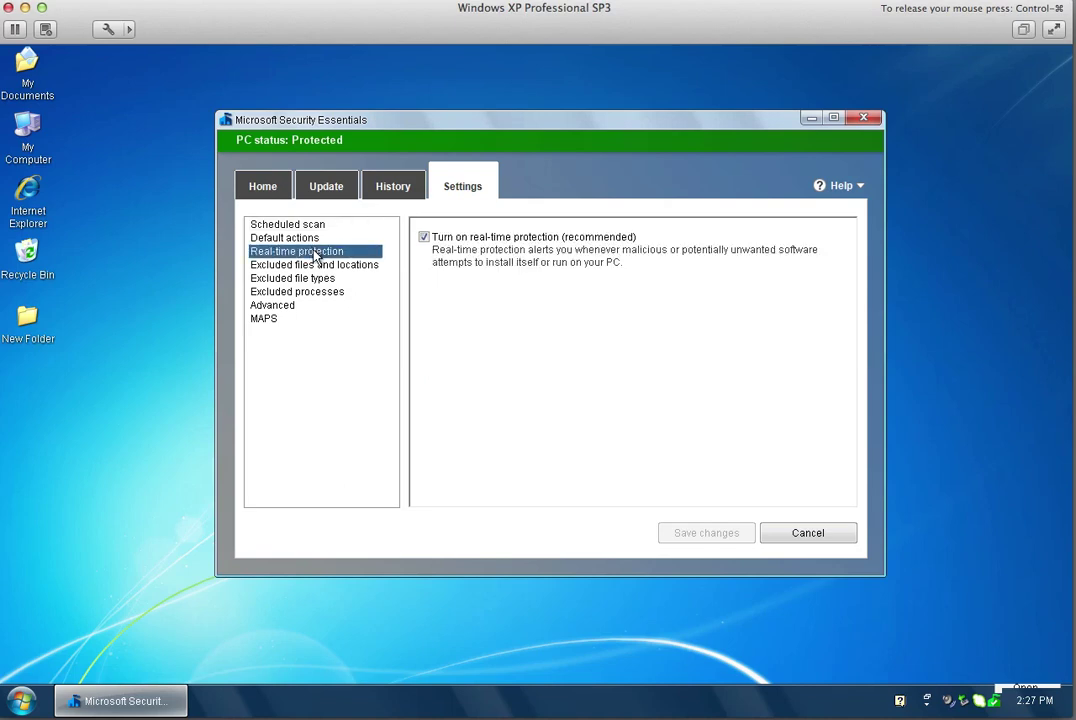
click(313, 265)
click(297, 291)
click(278, 319)
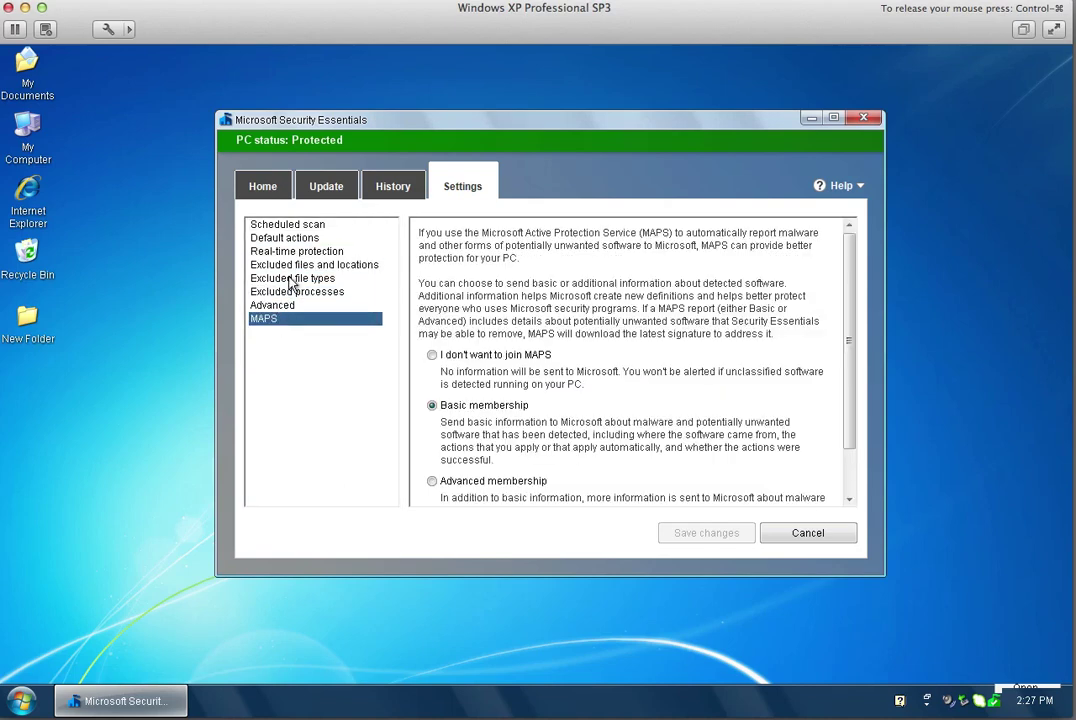
click(292, 226)
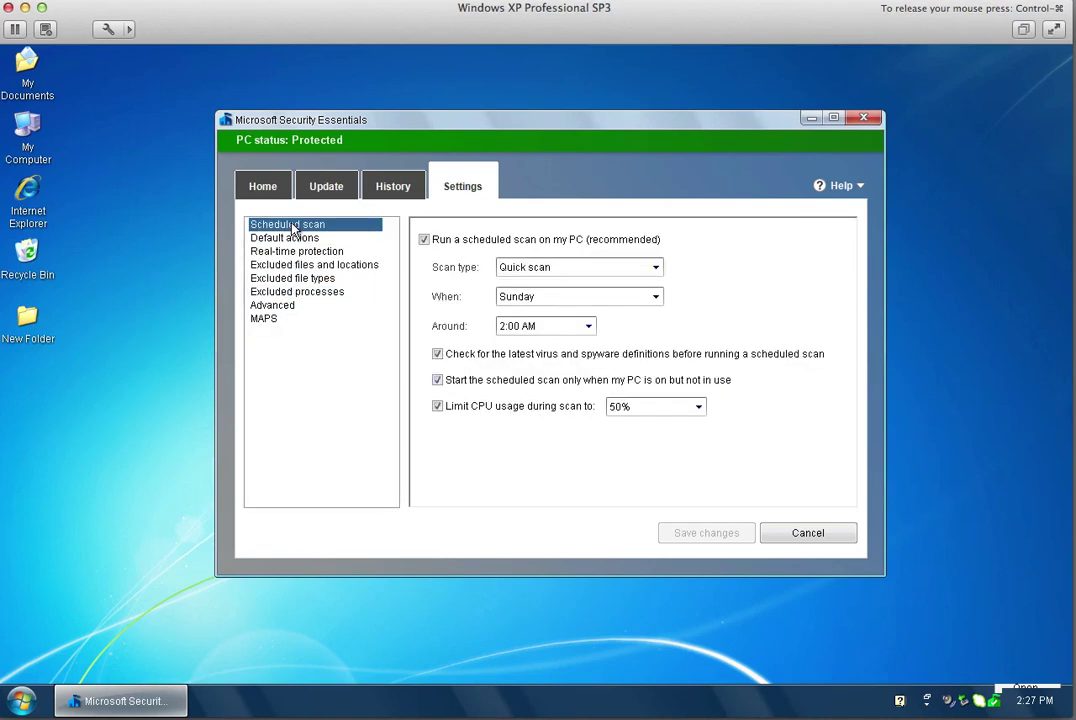
click(366, 187)
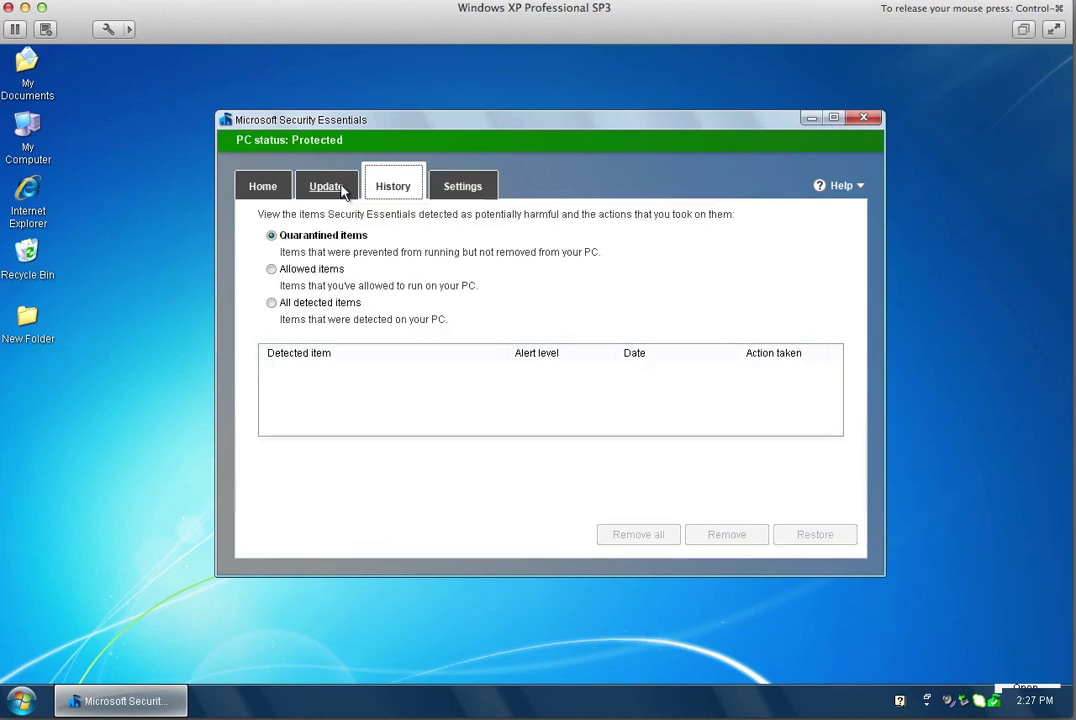
click(338, 188)
click(260, 186)
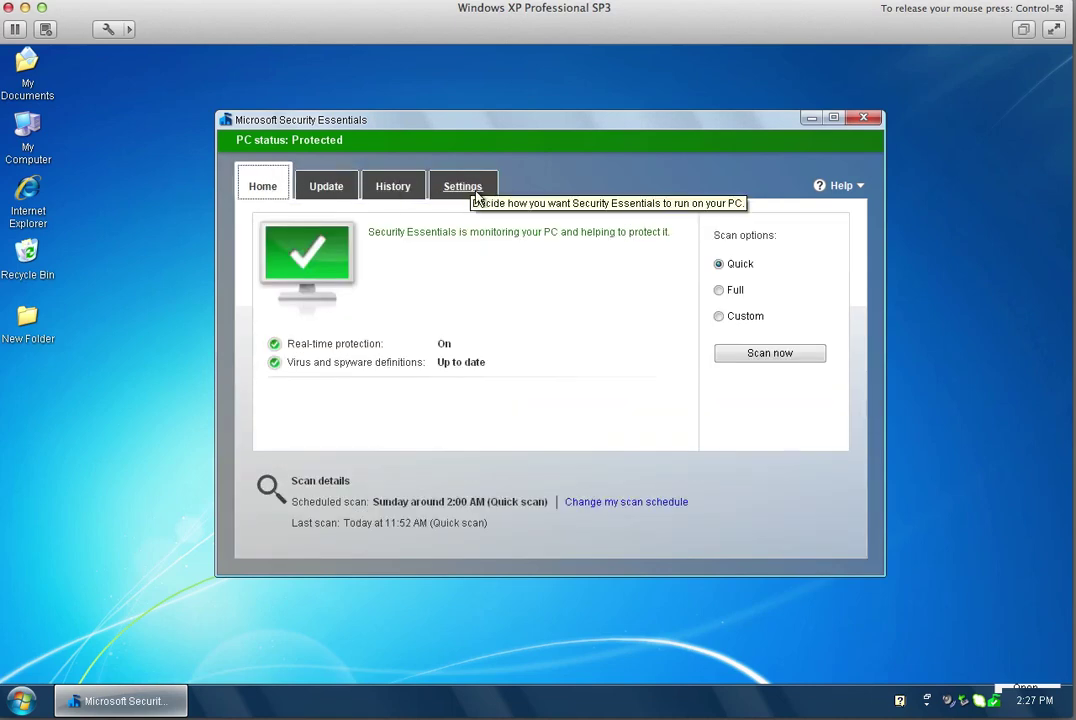
click(472, 192)
click(806, 536)
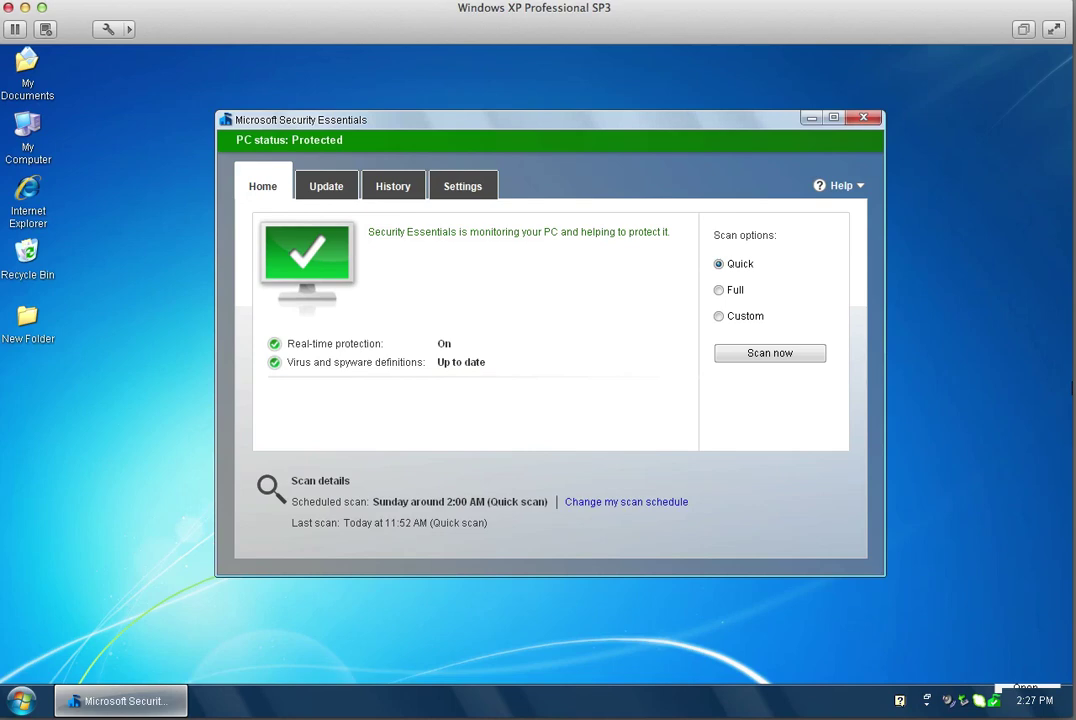
Close Security Essentials and glance at the removable-device list and taskbar menu.
click(865, 118)
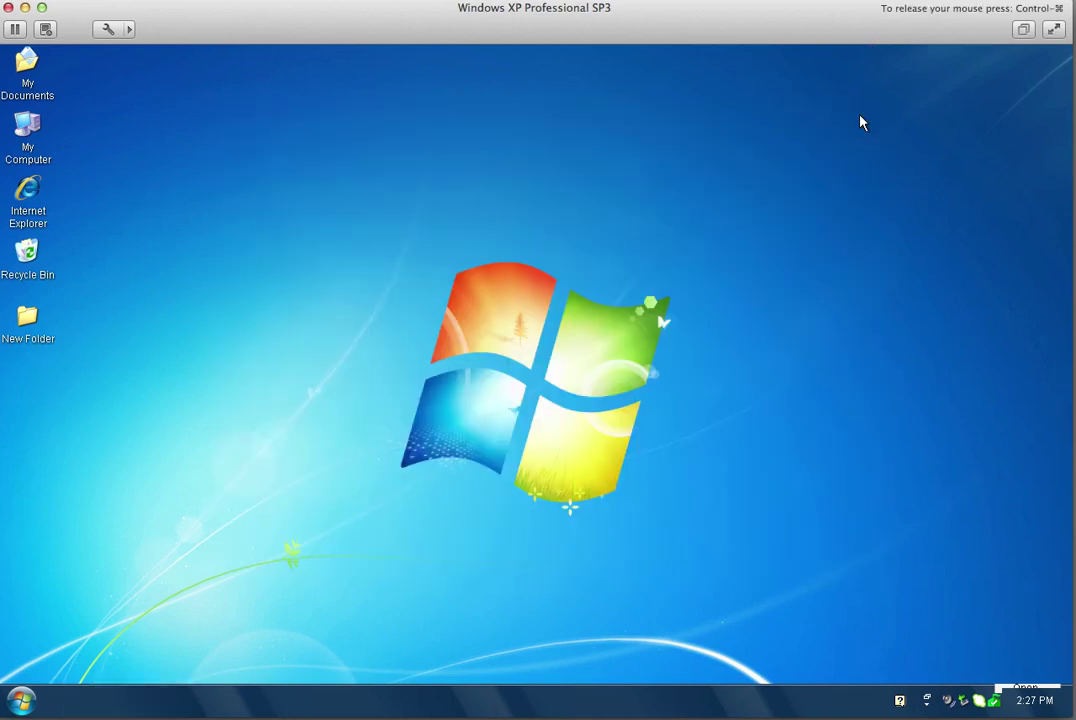
click(962, 703)
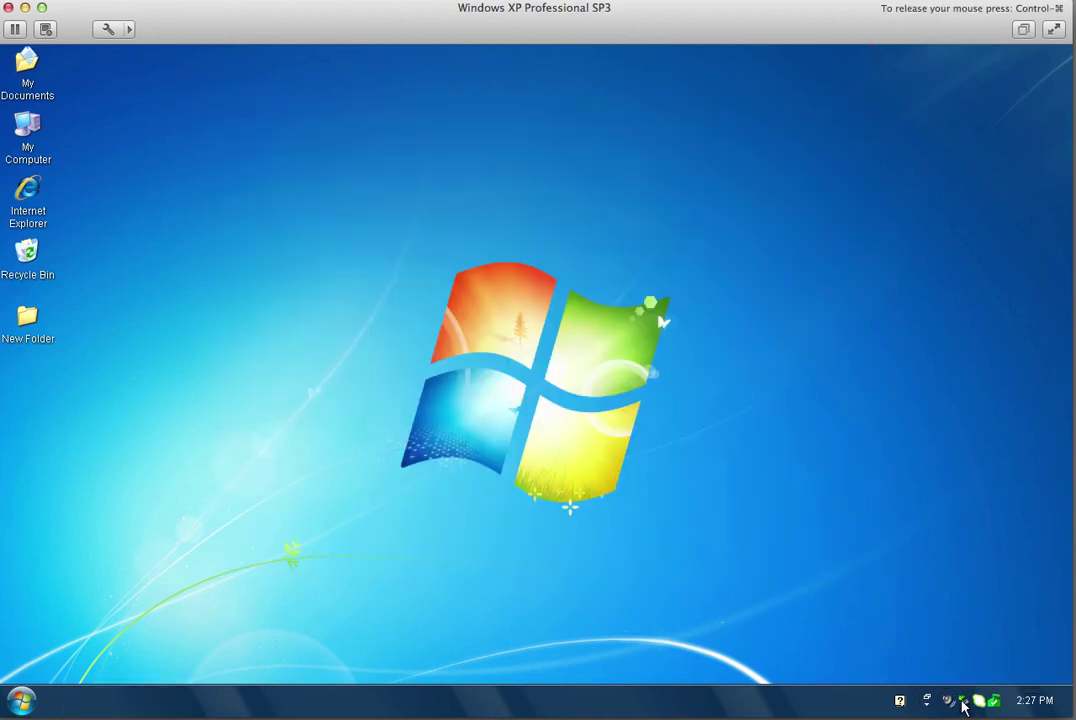
click(975, 624)
right_click(1010, 706)
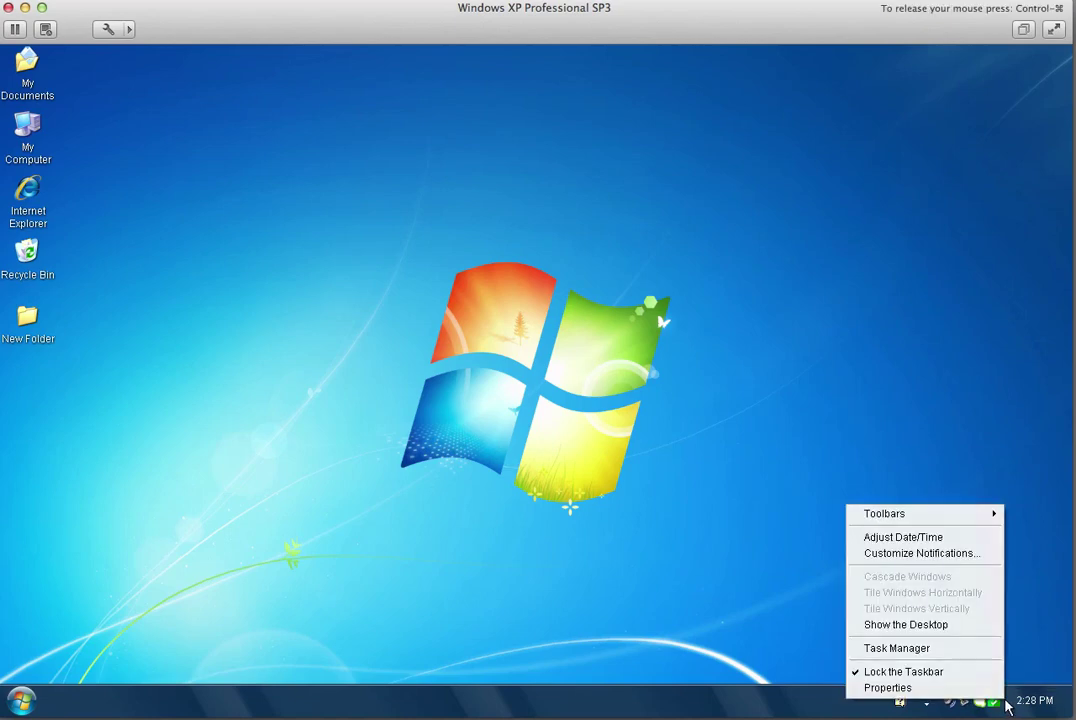
click(1030, 652)
Close the Language bar from its tray menu and dismiss the notice.
right_click(912, 705)
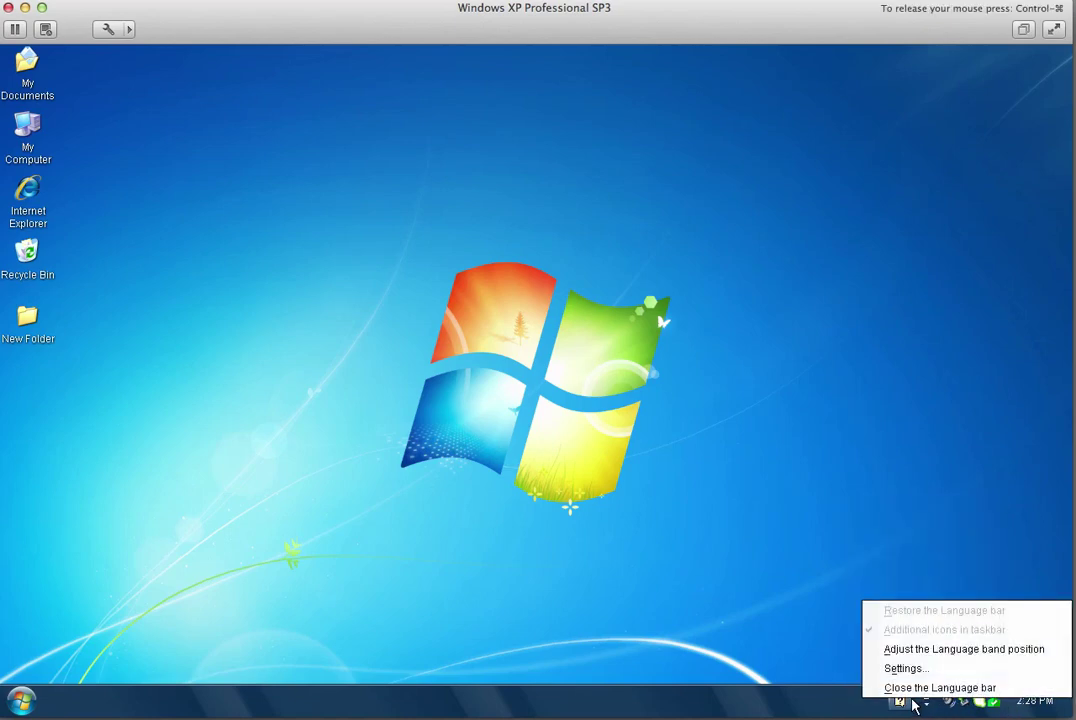
click(915, 688)
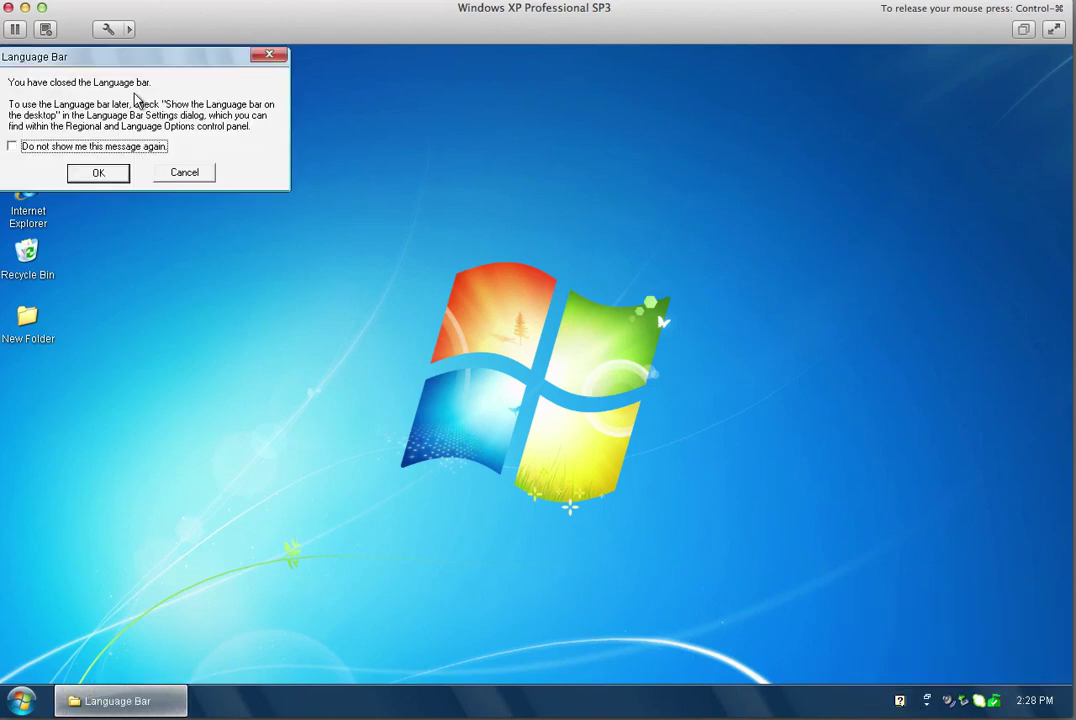
click(266, 56)
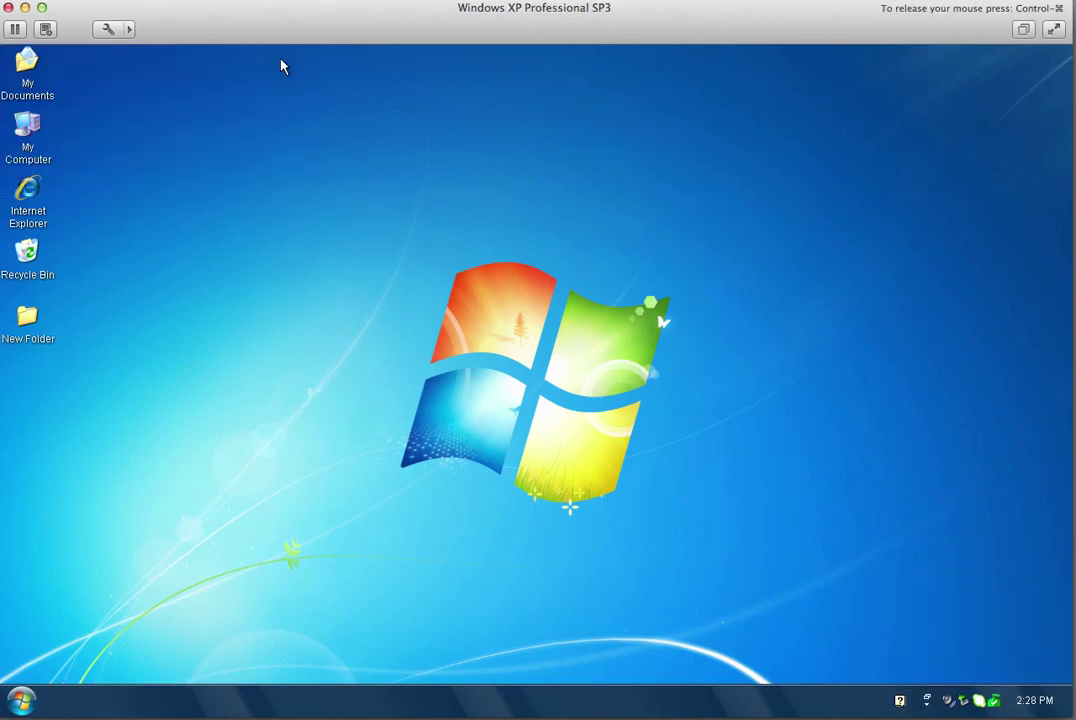
click(963, 702)
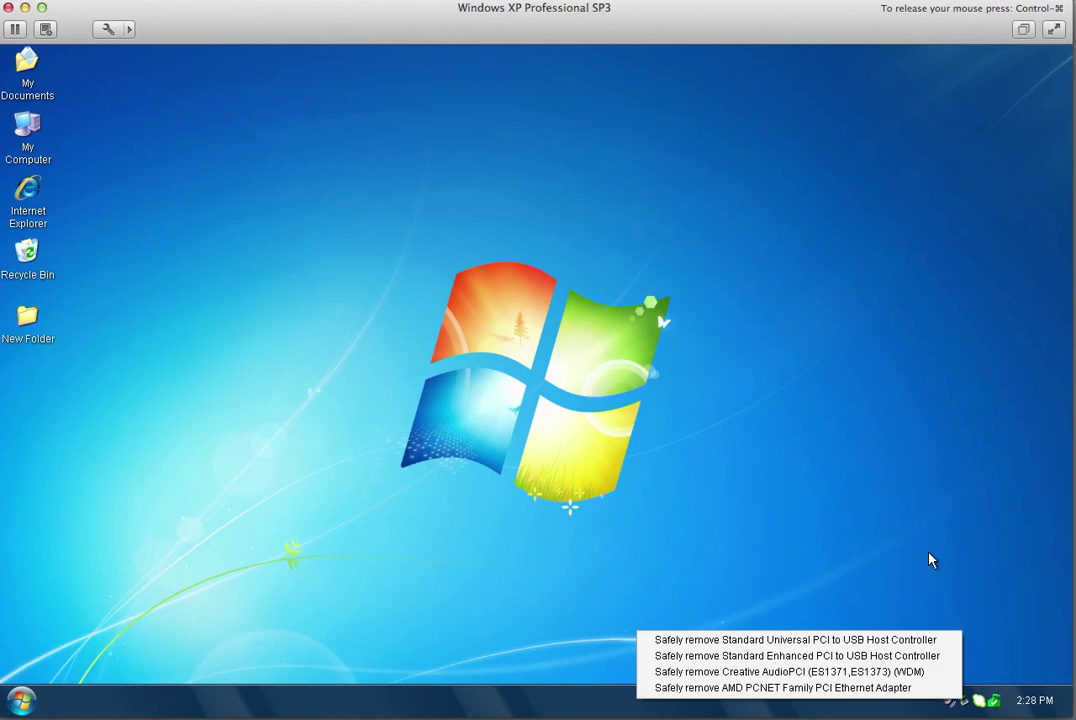
click(900, 533)
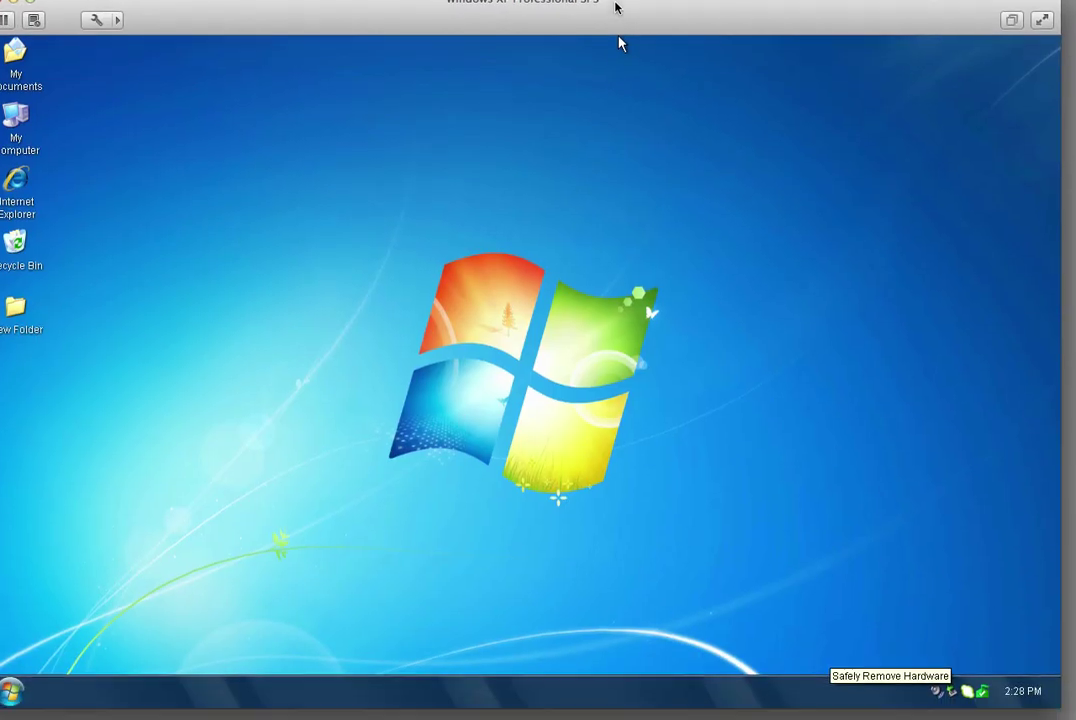
click(951, 687)
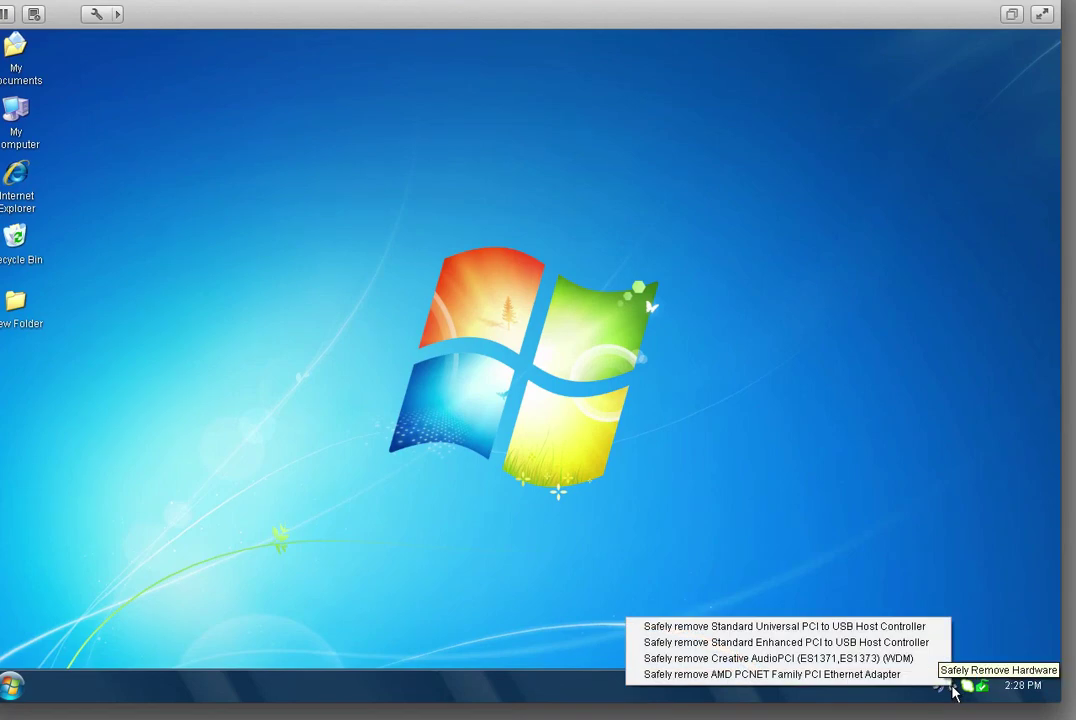
click(951, 687)
click(955, 686)
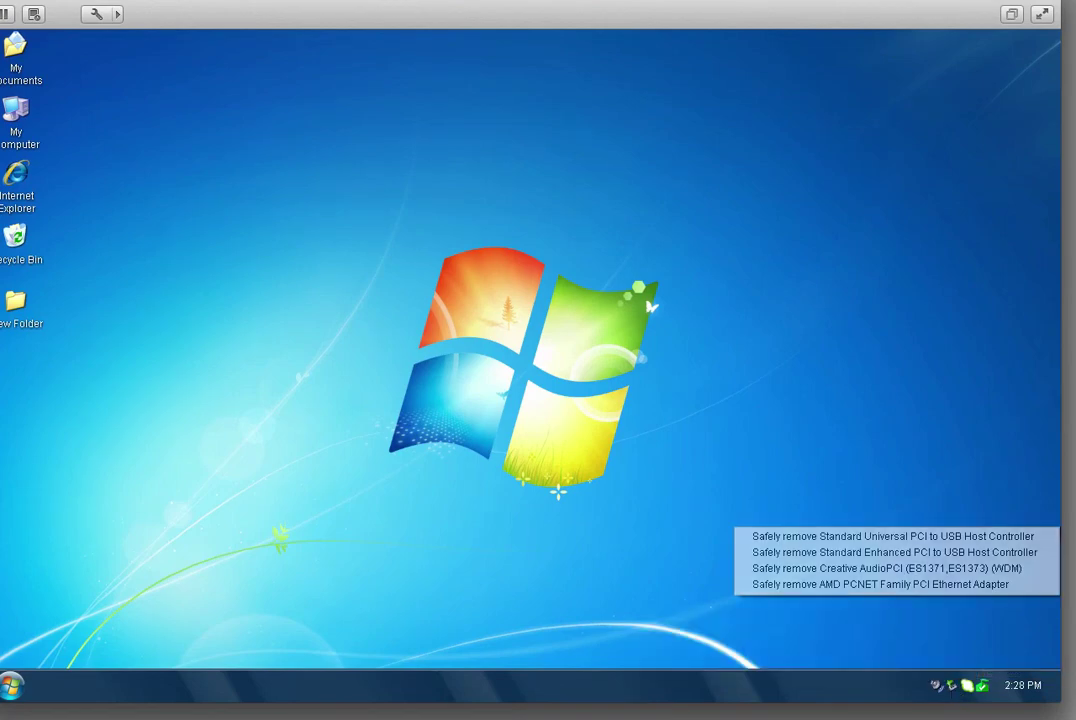
click(914, 439)
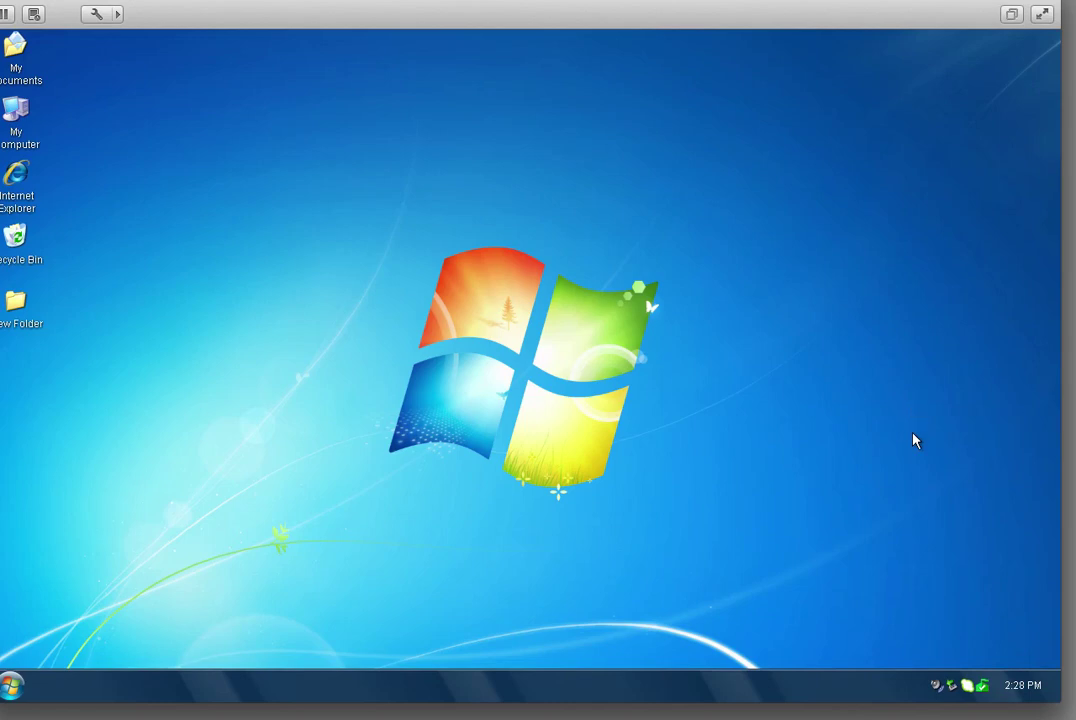
click(958, 690)
click(929, 514)
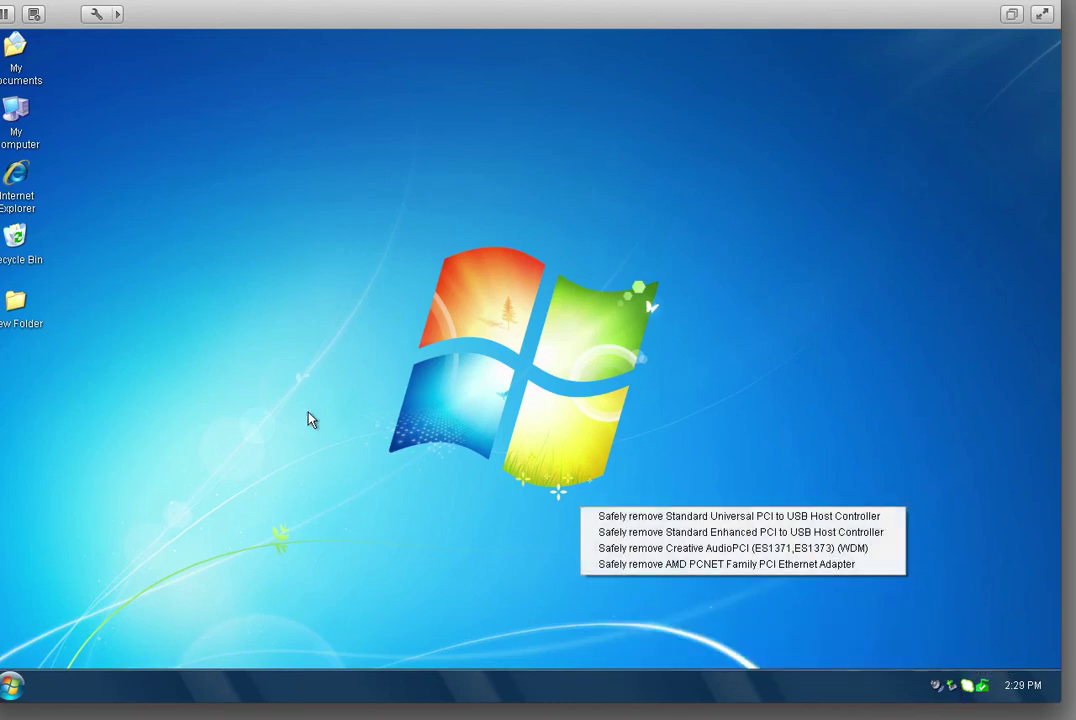
click(465, 340)
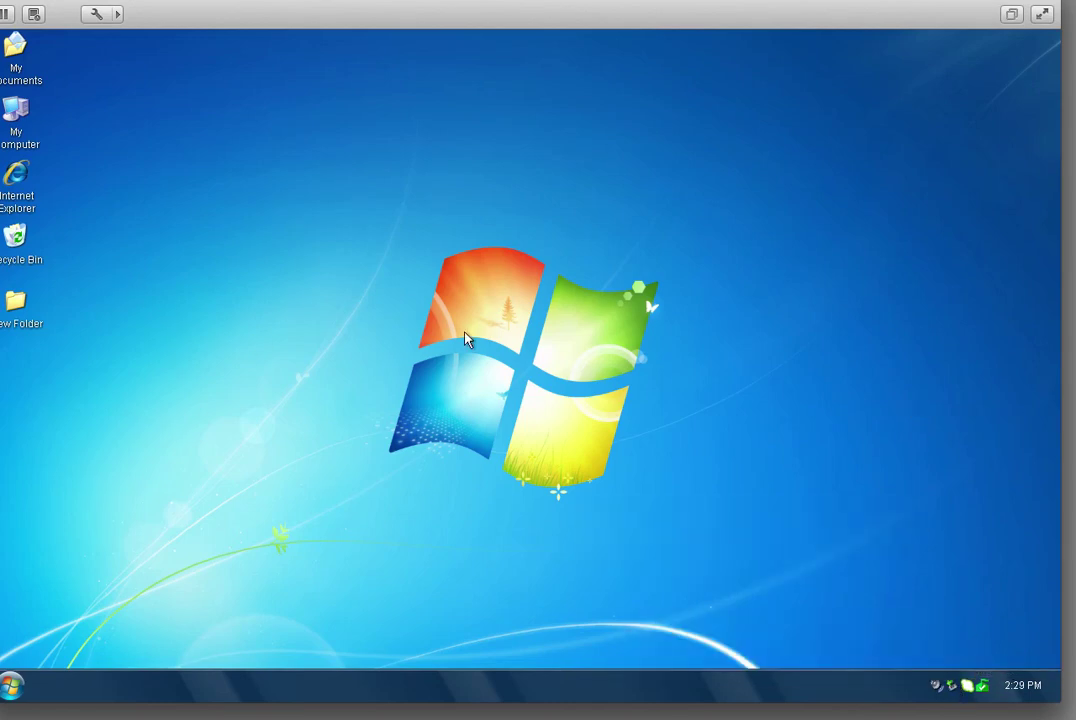
Open and close My Computer, then check the tray's removable-device list.
double_click(16, 120)
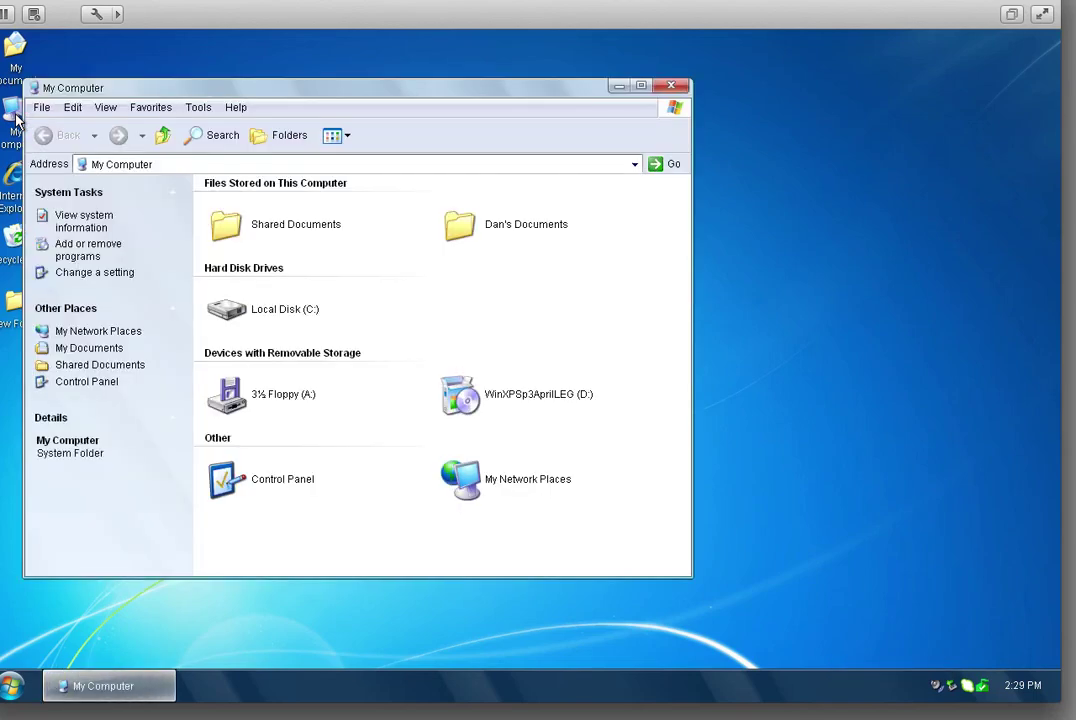
click(675, 86)
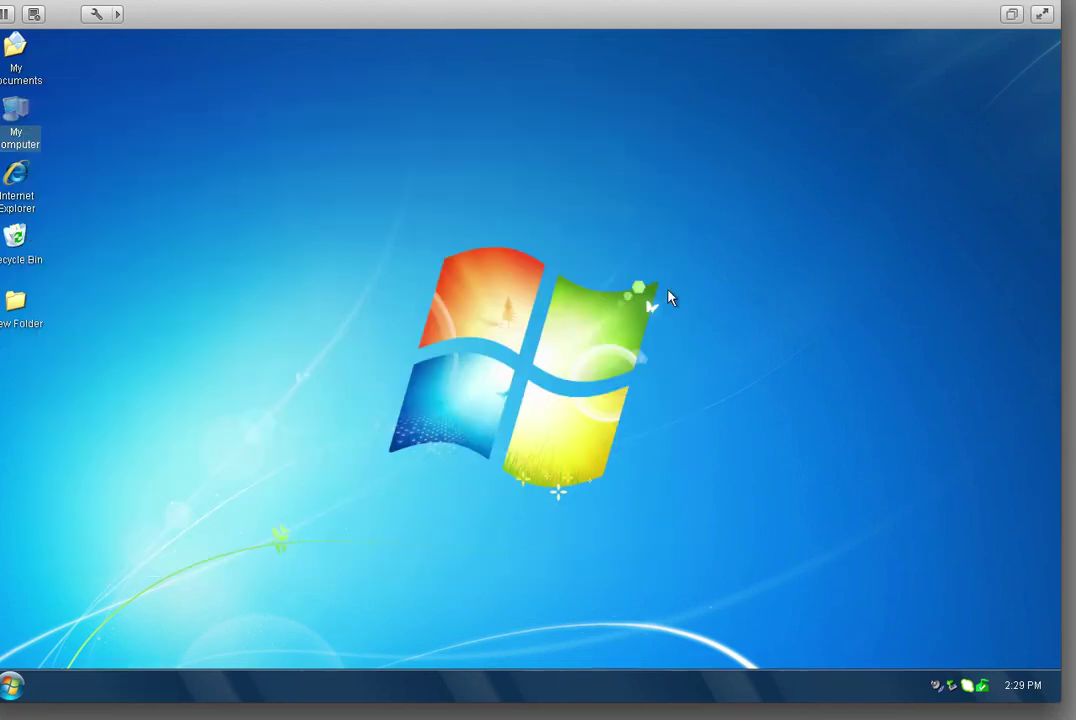
click(712, 419)
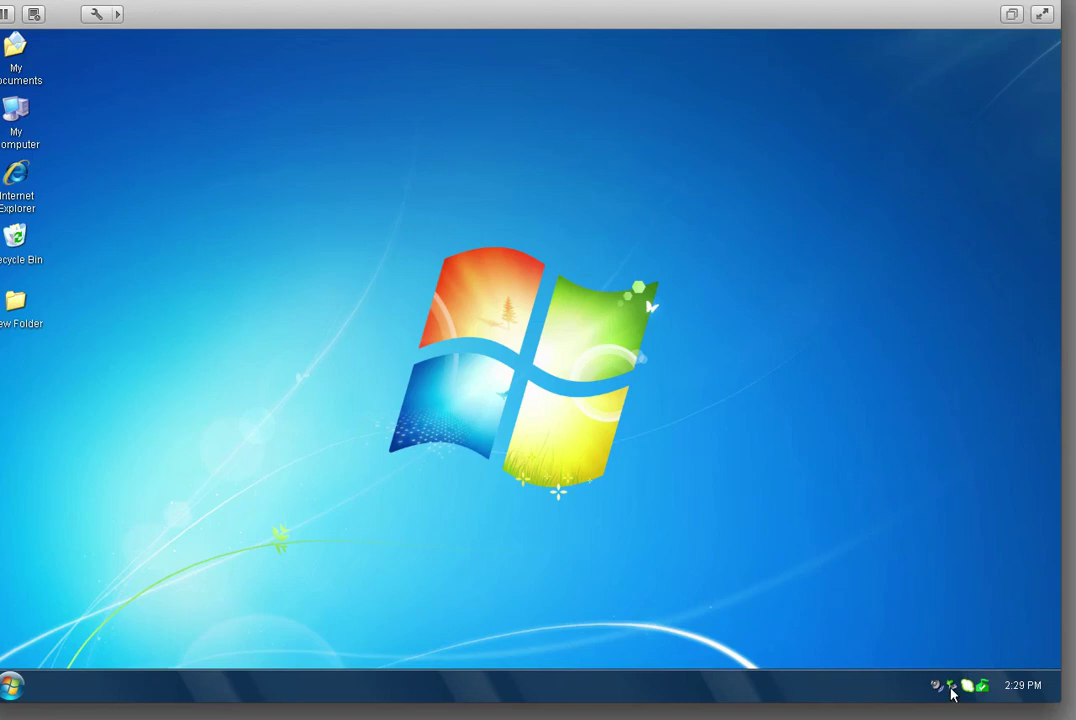
click(951, 688)
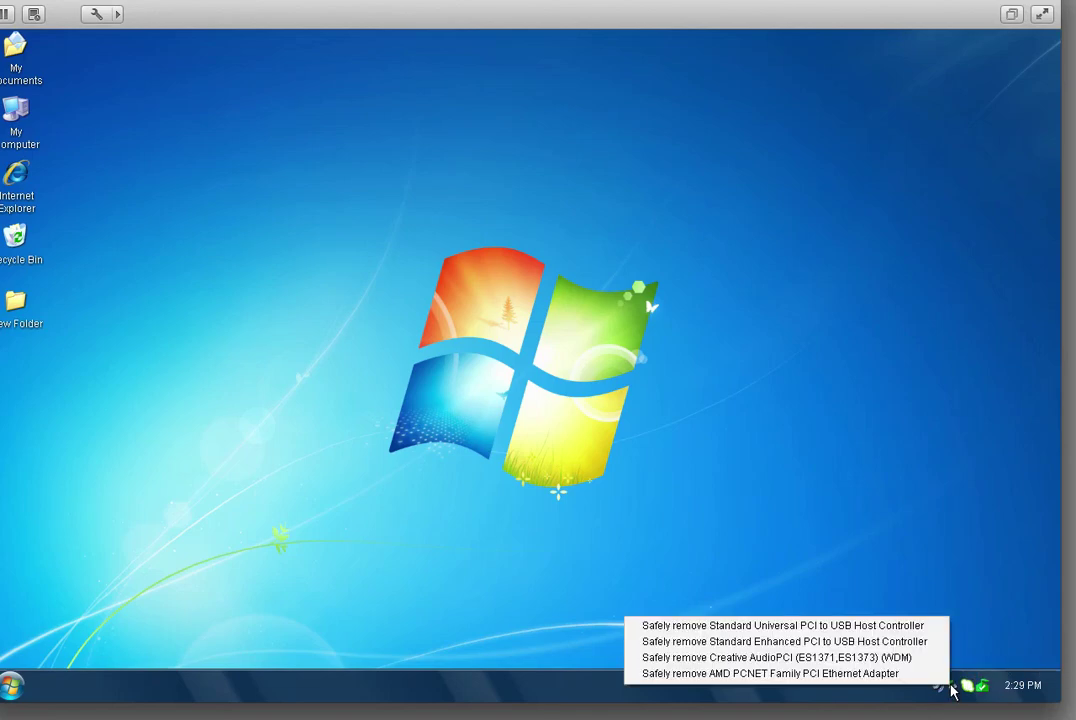
click(951, 688)
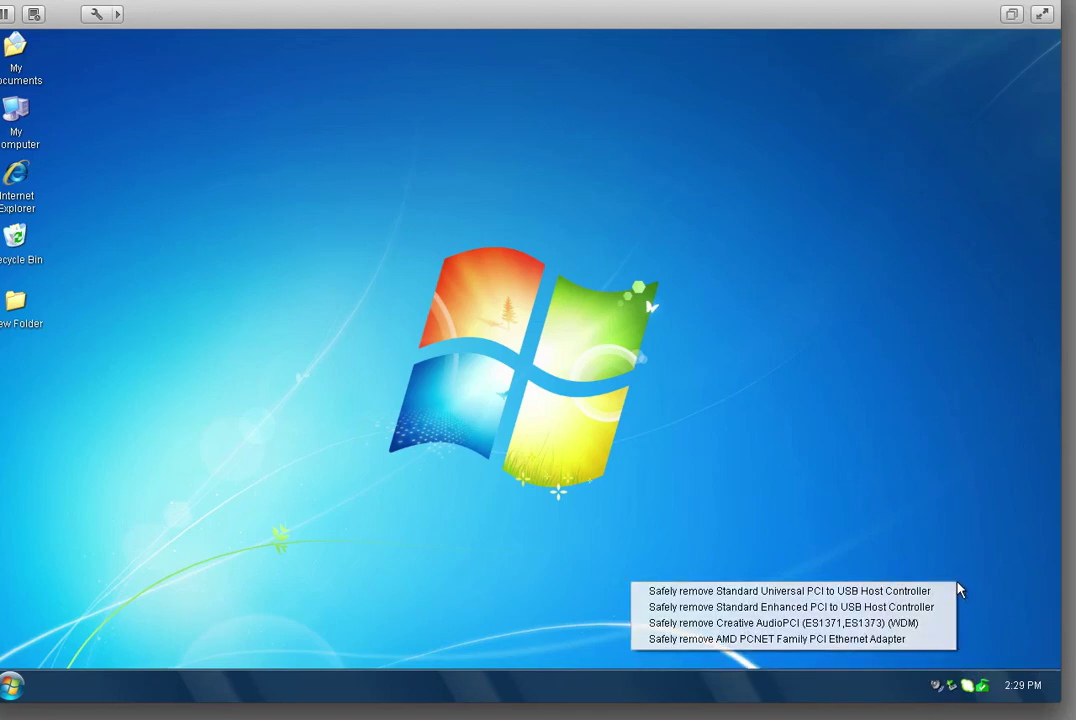
click(806, 466)
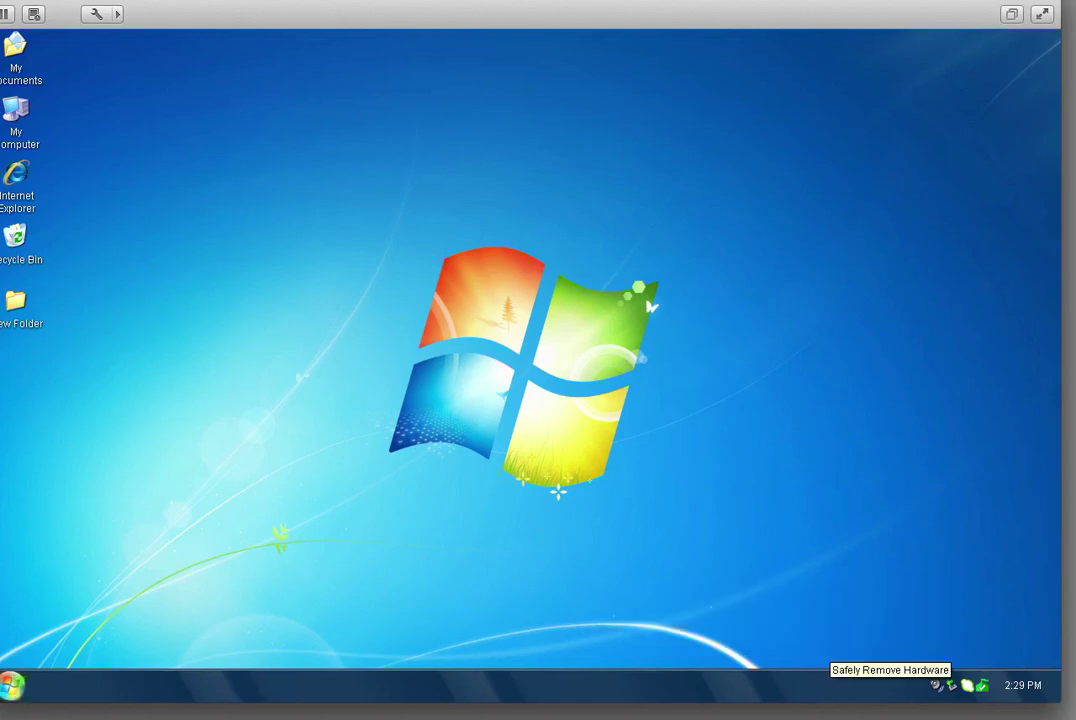
Open the Safely Remove Hardware dialog from the tray icon, then close it.
click(8, 688)
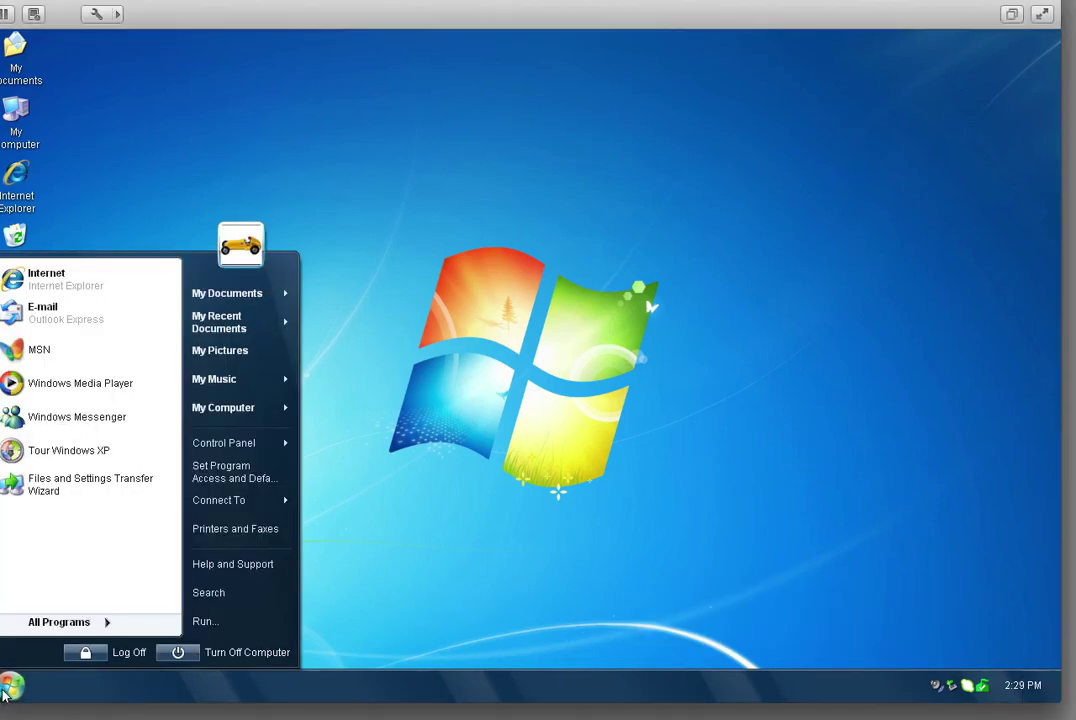
click(951, 688)
double_click(951, 688)
click(951, 688)
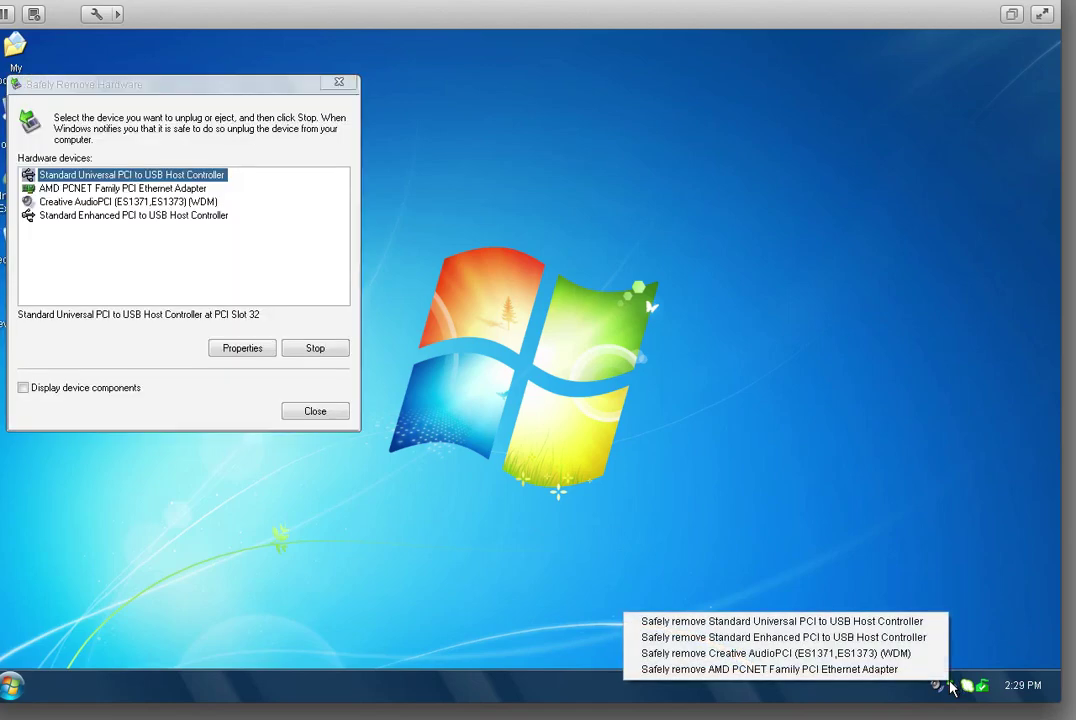
click(339, 81)
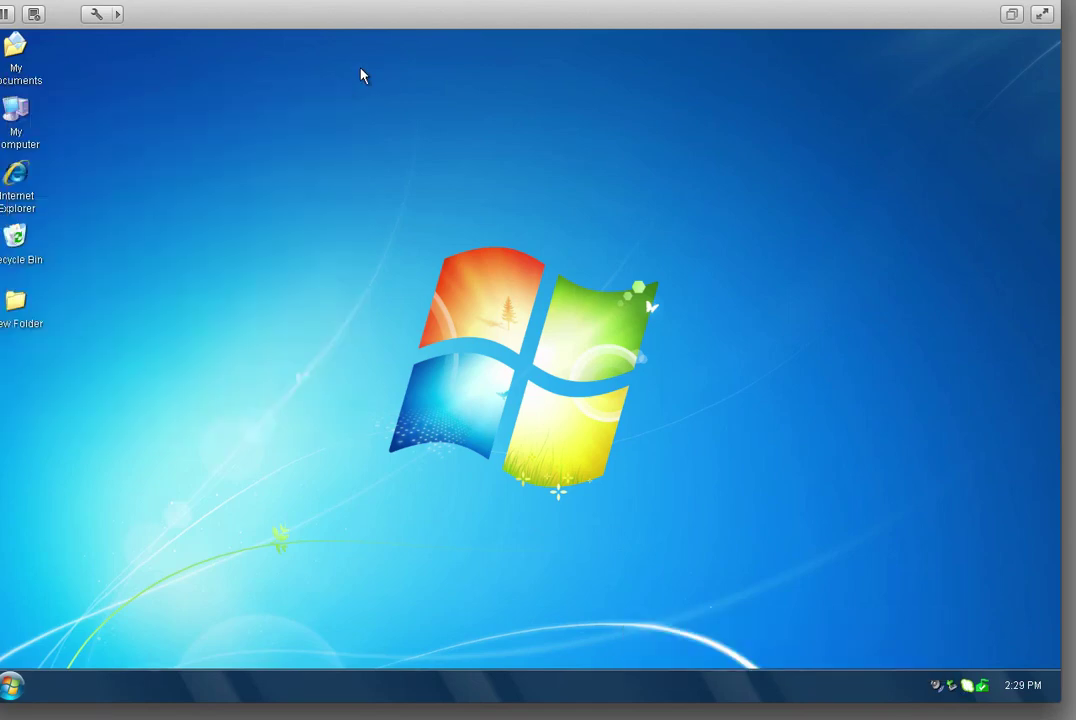
Reopen Safely Remove Hardware and move the dialog toward the screen centre.
click(951, 687)
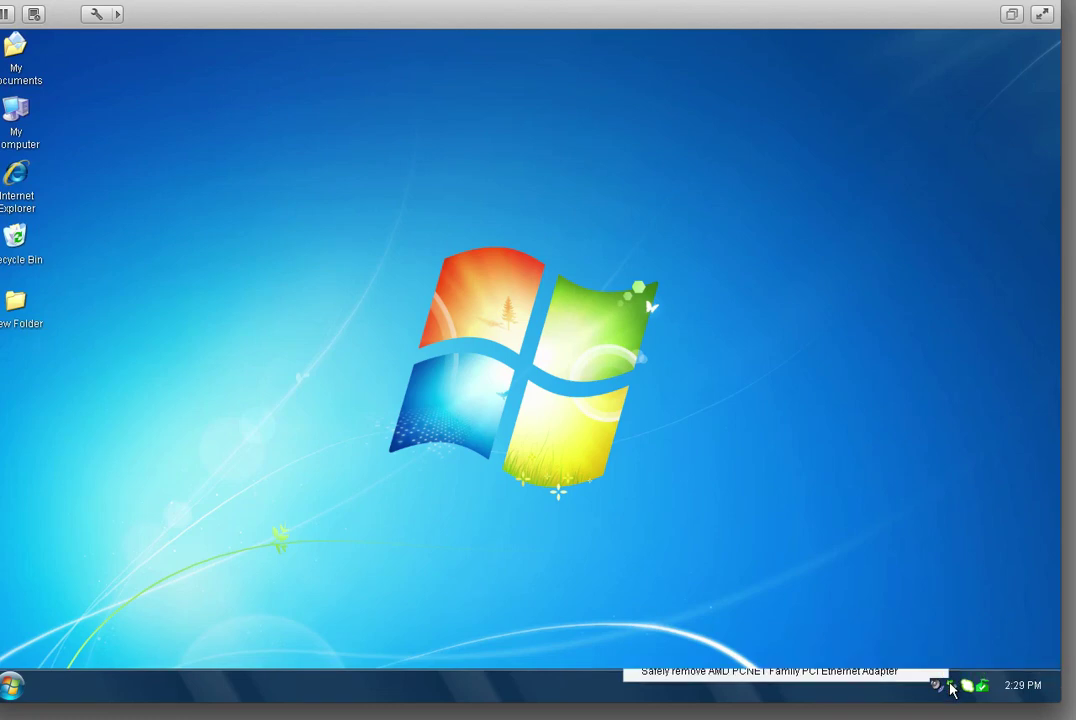
click(951, 687)
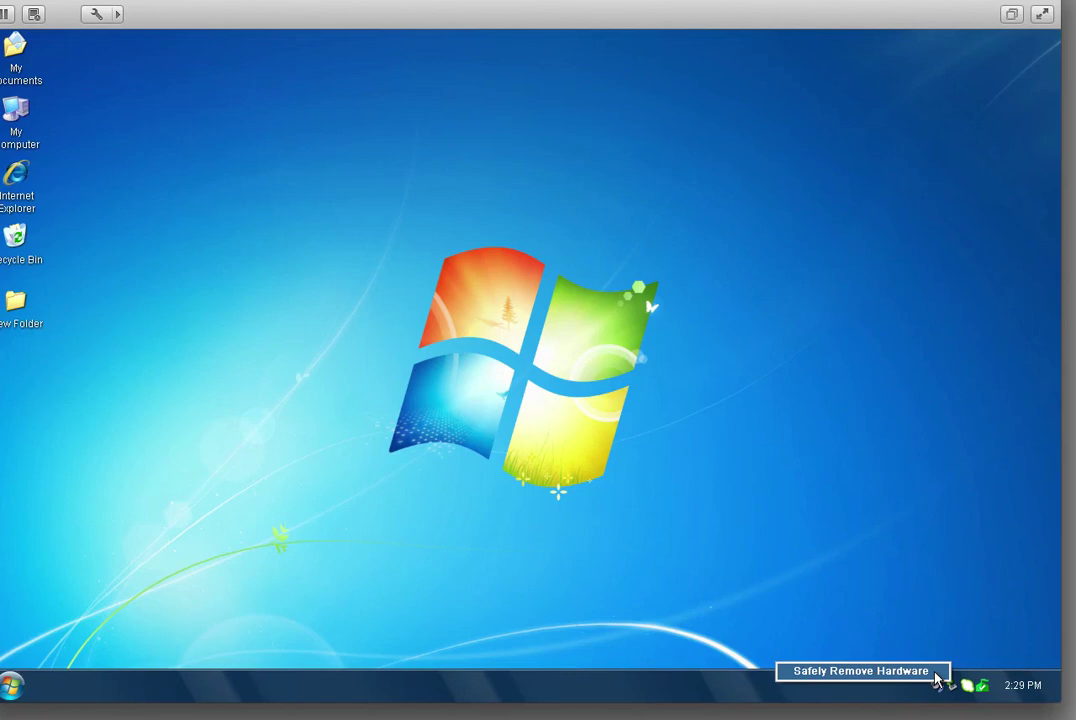
double_click(938, 680)
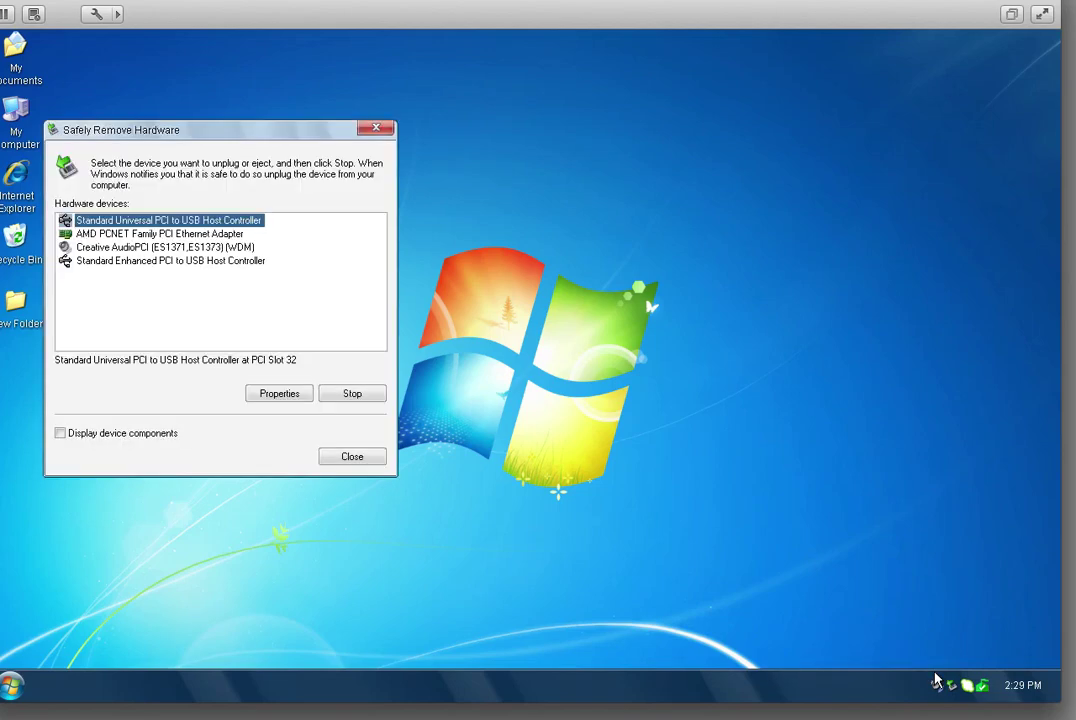
drag(172, 140, 320, 144)
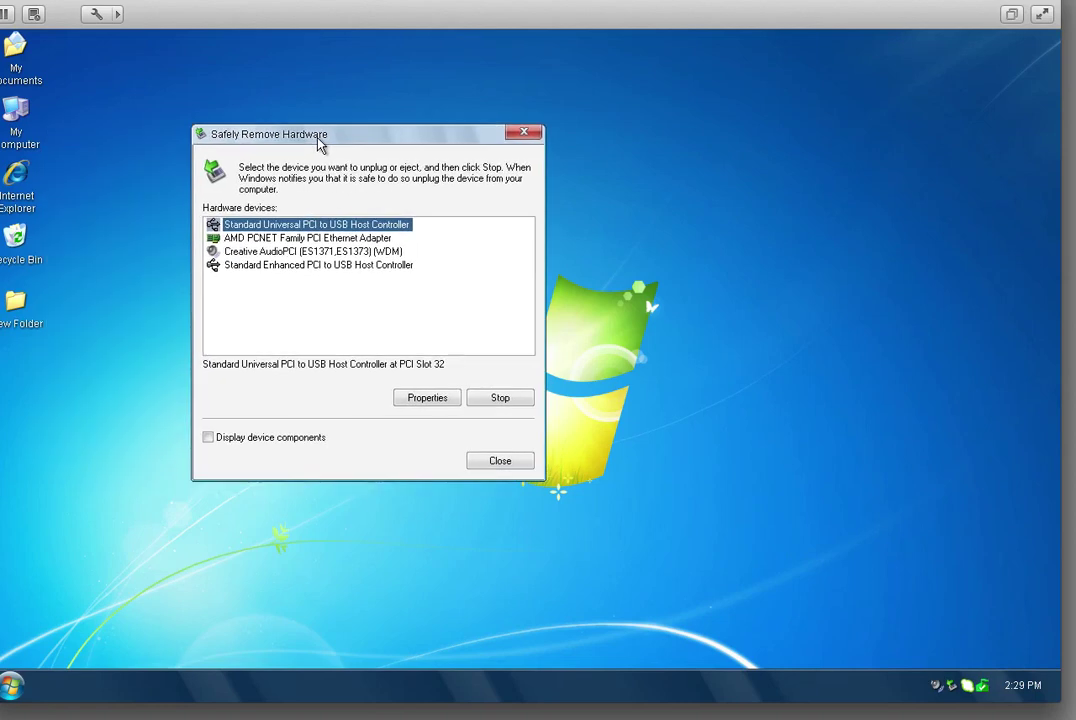